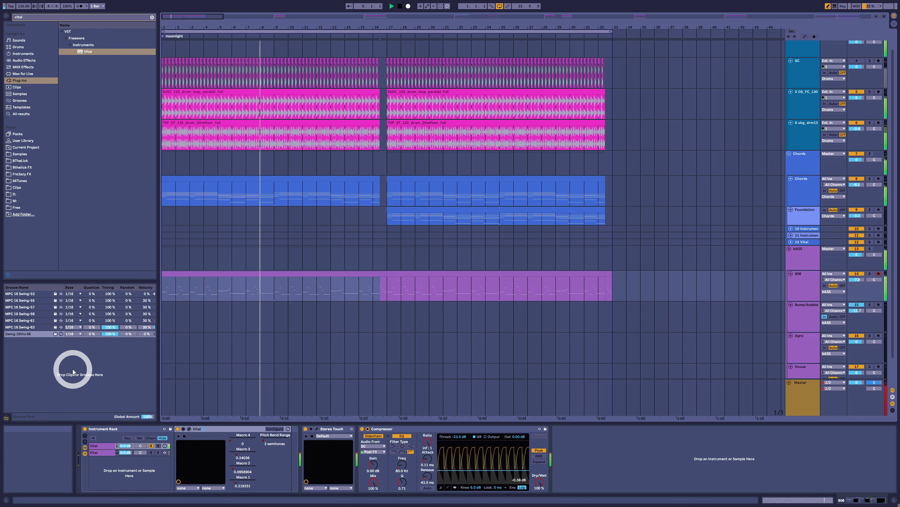
Open the Vital synth on the 808 track and raise its Harmonics macro during playback
left_click(189, 428)
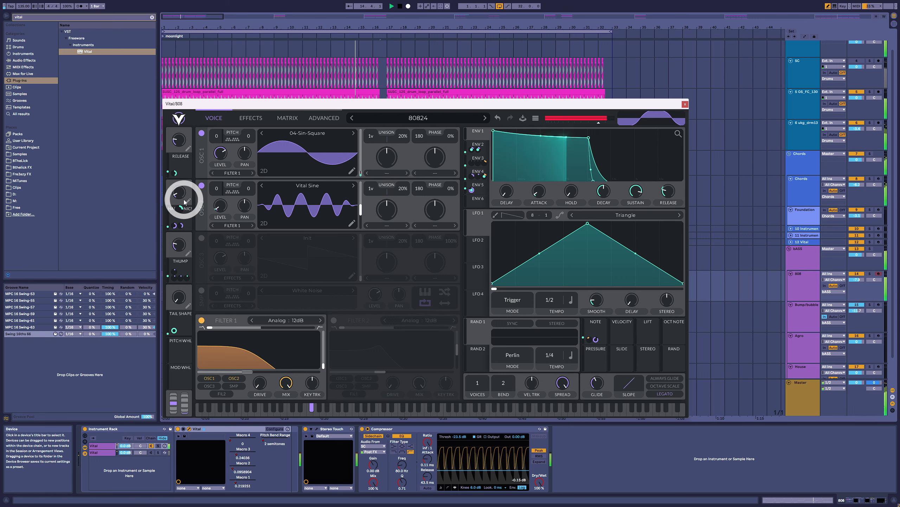
left_click_drag(183, 199, 185, 161)
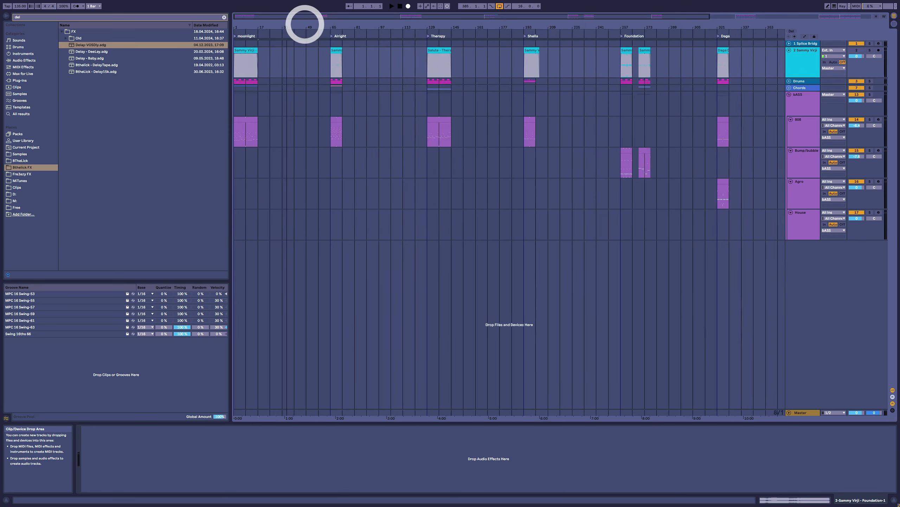
Play the arrangement's reference sections in turn, jumping from moonlight through Alright, Therapy, Foundation and the following locators up to Multi2
left_click_drag(305, 24, 305, 25)
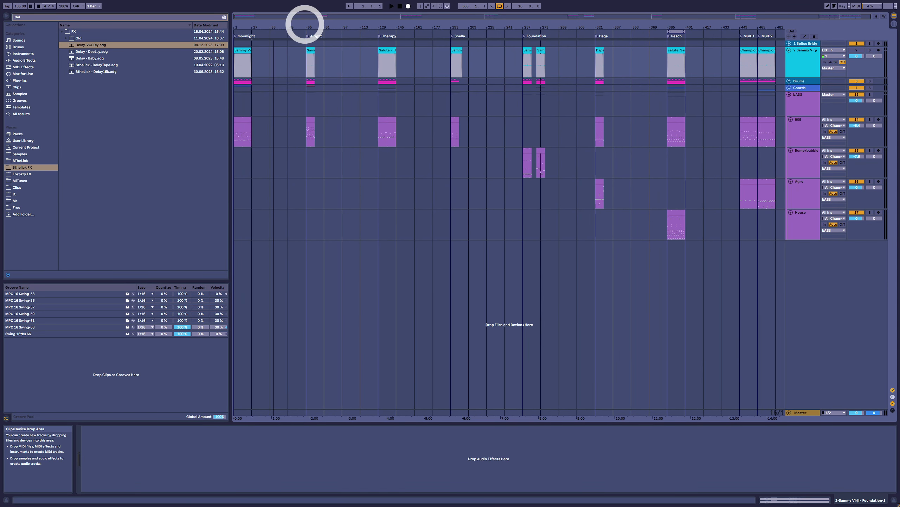
left_click_drag(230, 83, 159, 100)
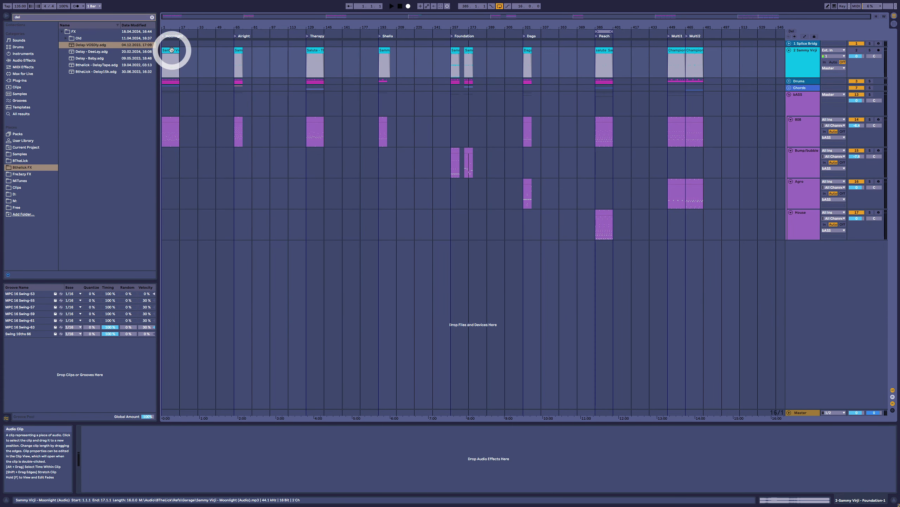
key("space")
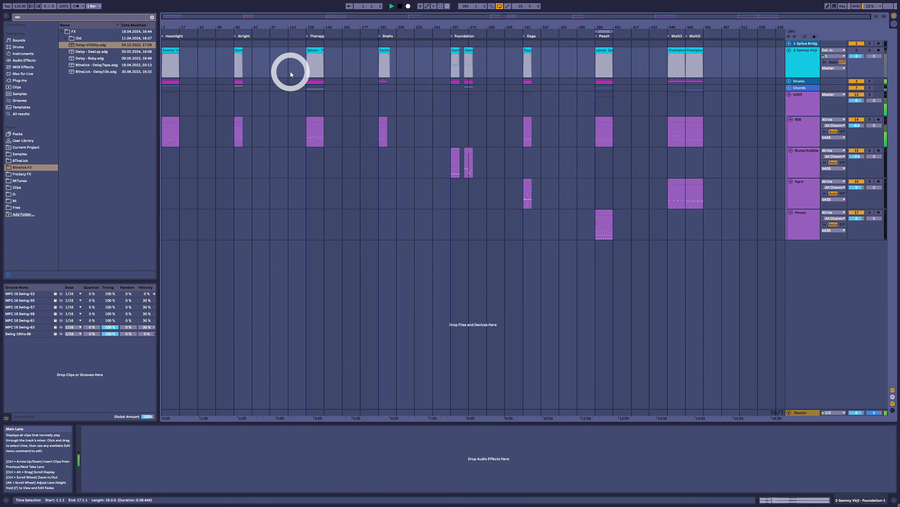
left_click(237, 39)
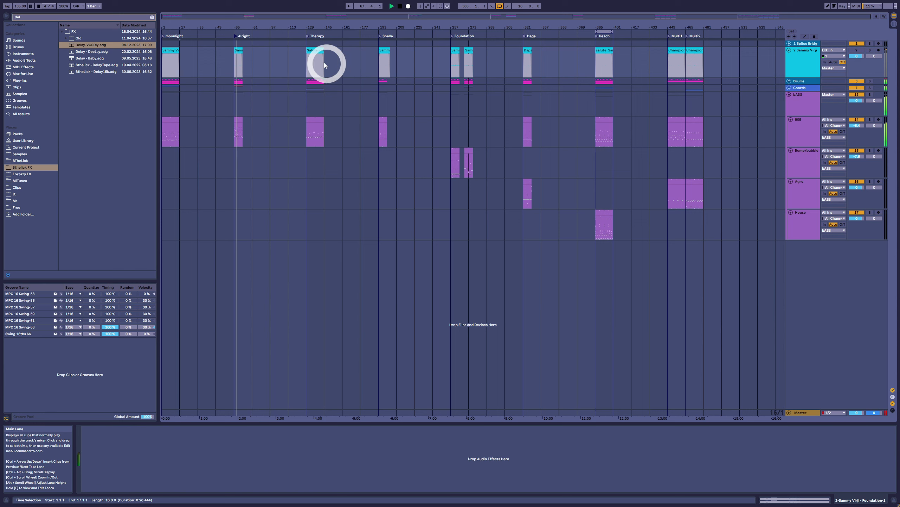
left_click(309, 38)
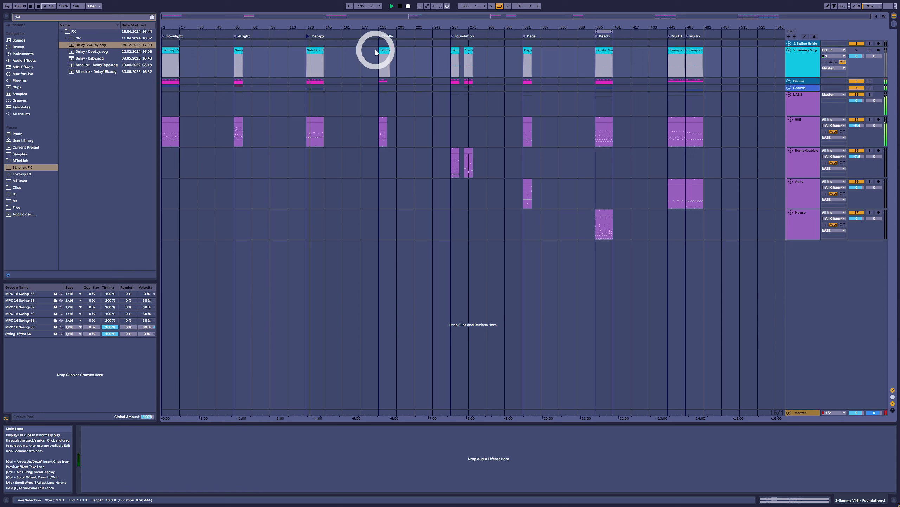
left_click(382, 39)
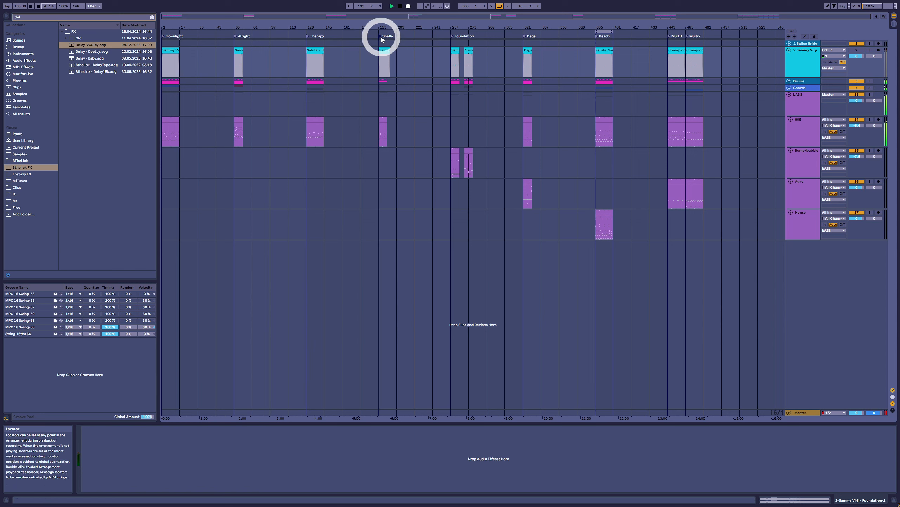
left_click(453, 39)
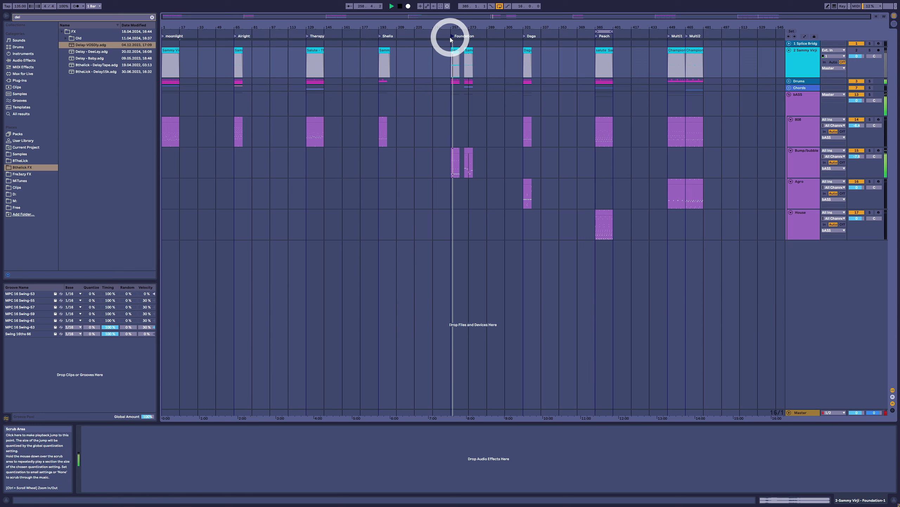
left_click(526, 37)
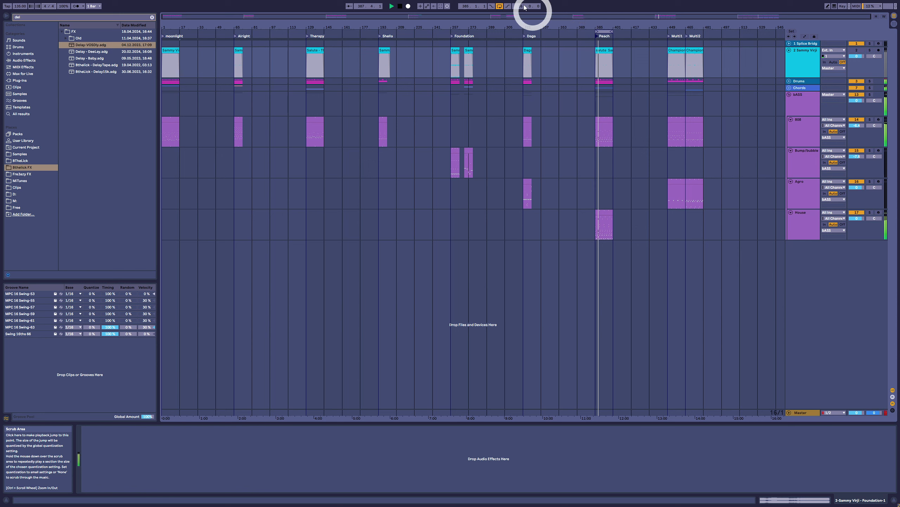
left_click(687, 39)
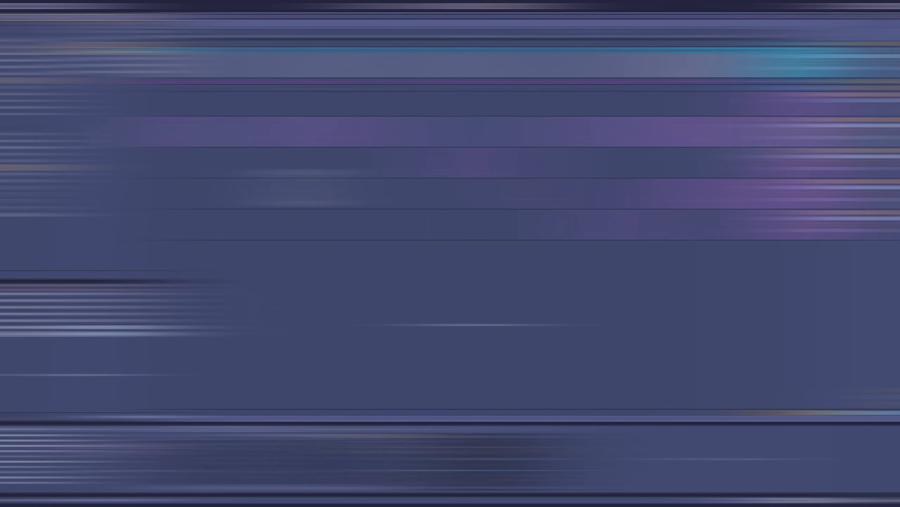
Review the device chains of the 808, Bump/bubble, Agro and House bass tracks
left_click(804, 193)
left_click(804, 221)
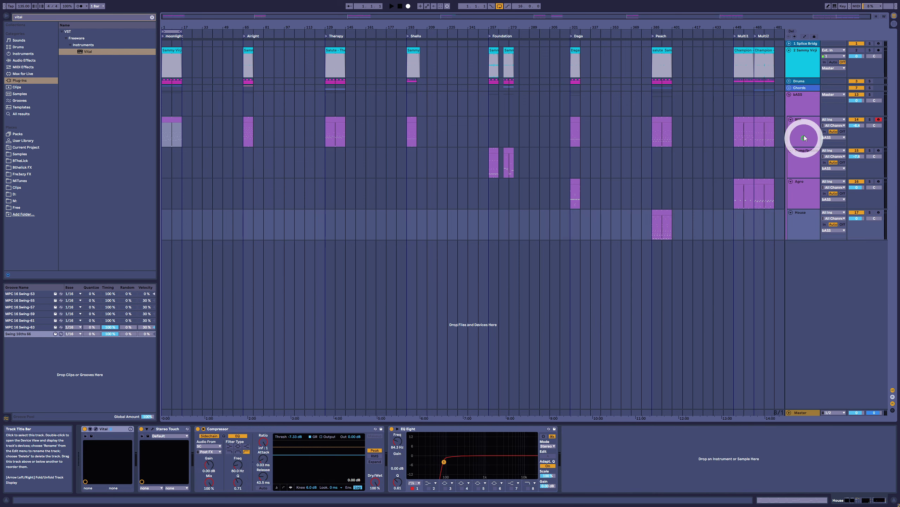
left_click(806, 133)
left_click(804, 163)
left_click(801, 192)
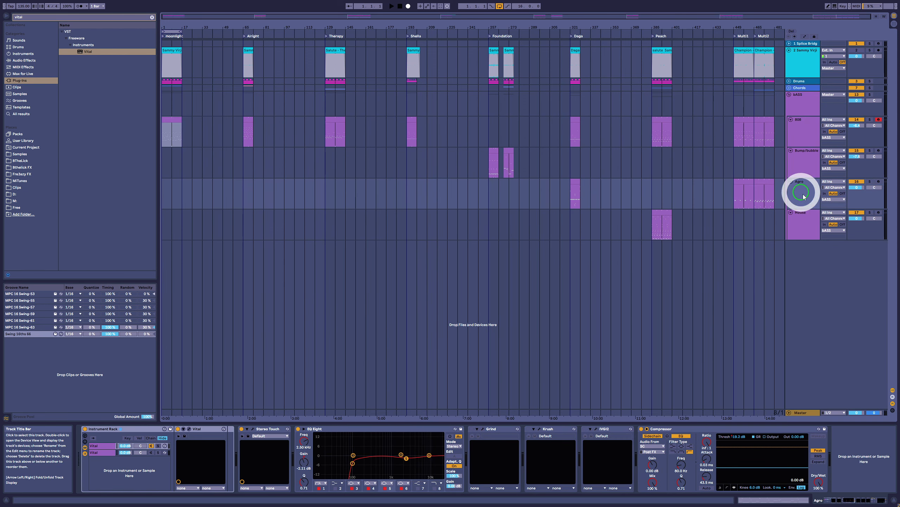
left_click(802, 219)
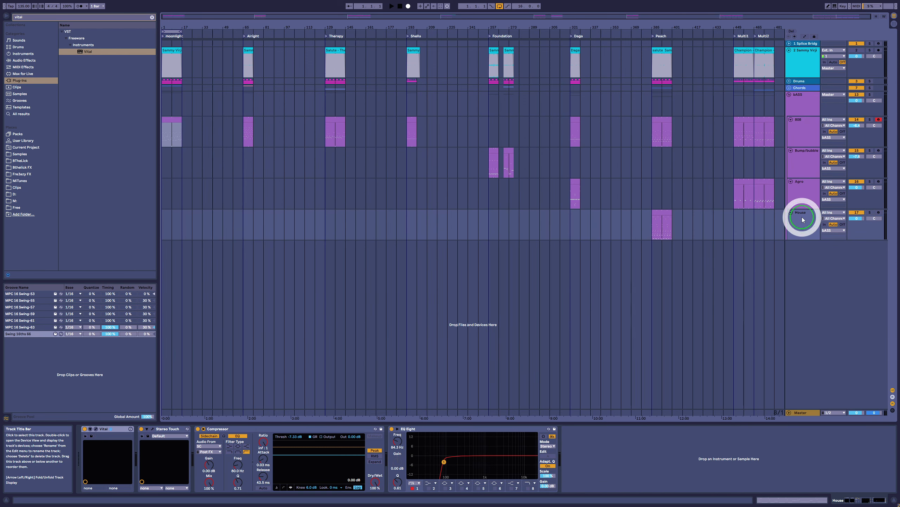
left_click(803, 140)
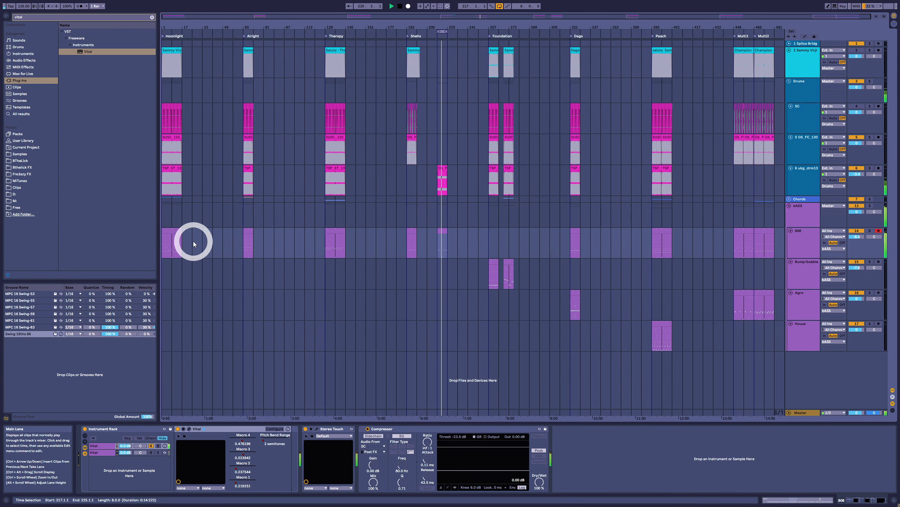
Go through the 808 bass clips section by section from moonlight to Peach, plus the Agro clip and the House clip
left_click(173, 236)
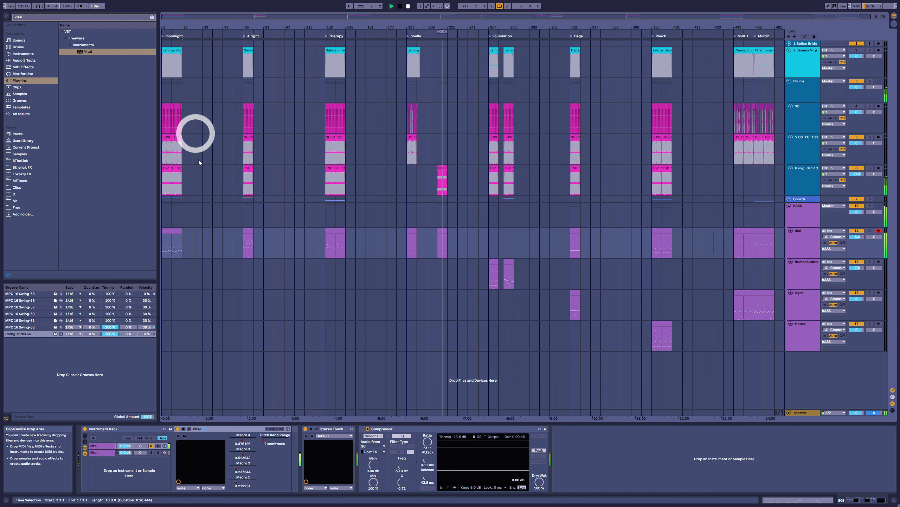
left_click(246, 232)
left_click(333, 234)
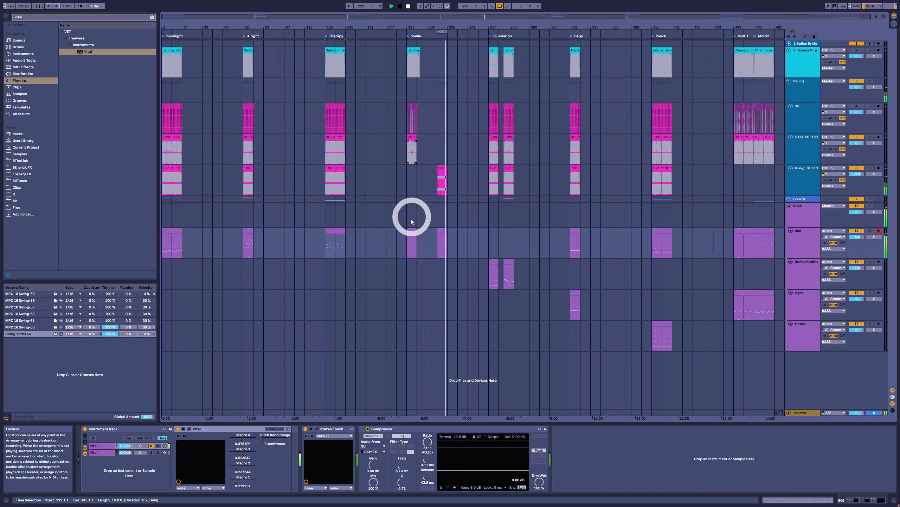
left_click(411, 232)
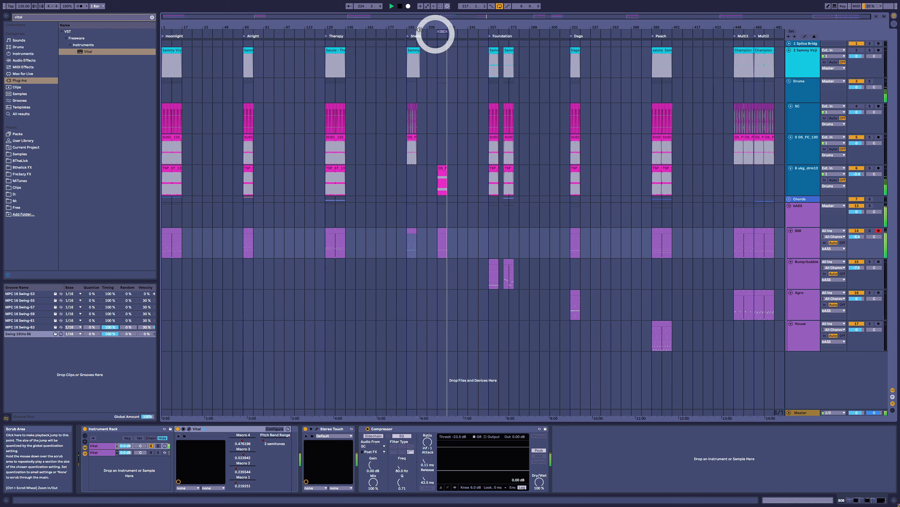
left_click(763, 49)
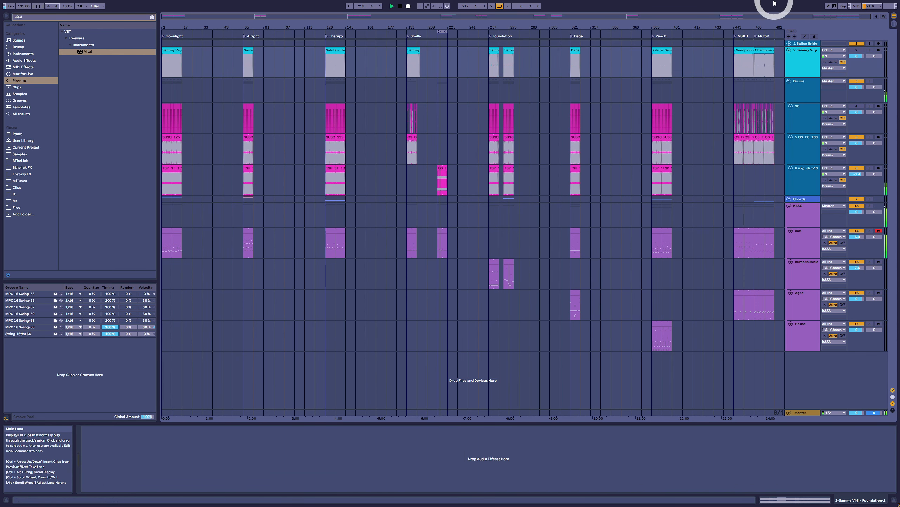
left_click(576, 231)
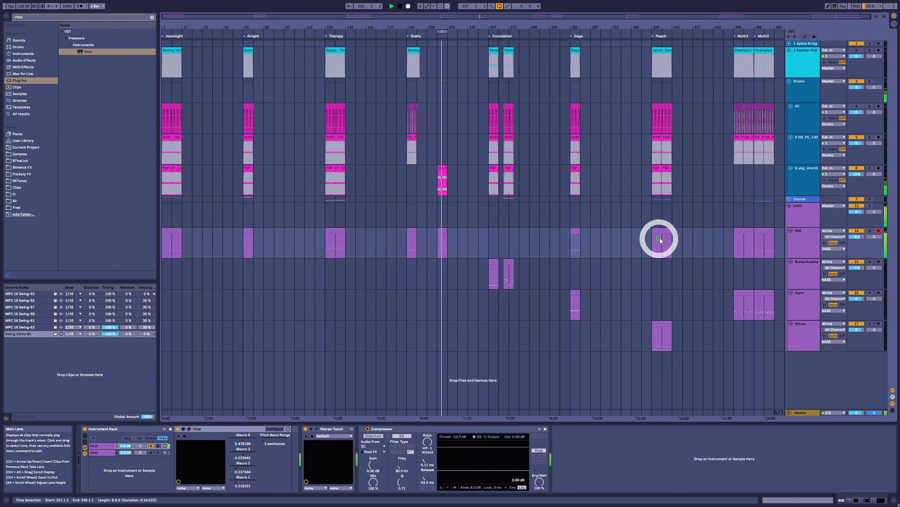
left_click(665, 233)
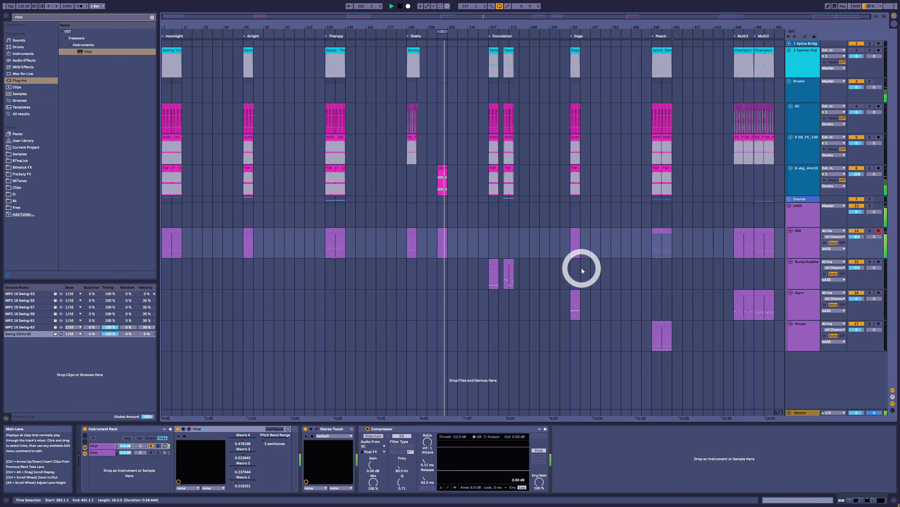
left_click(578, 299)
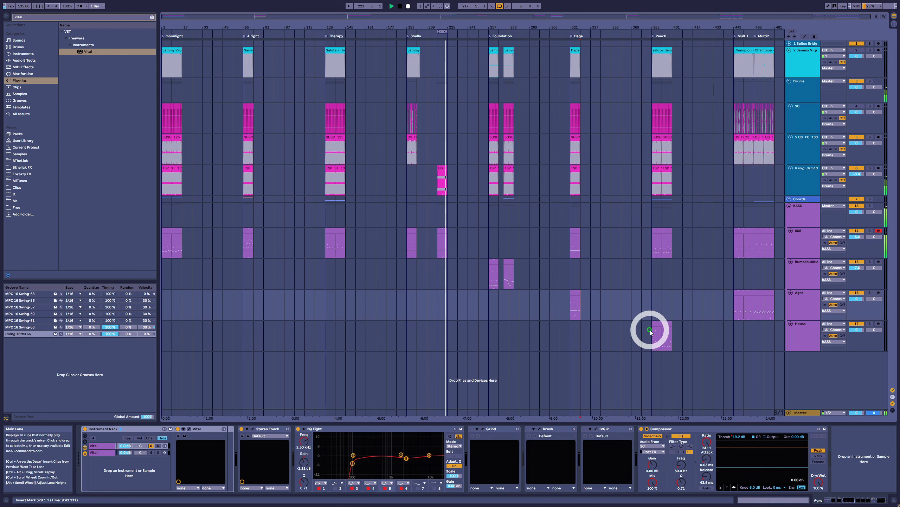
left_click(661, 326)
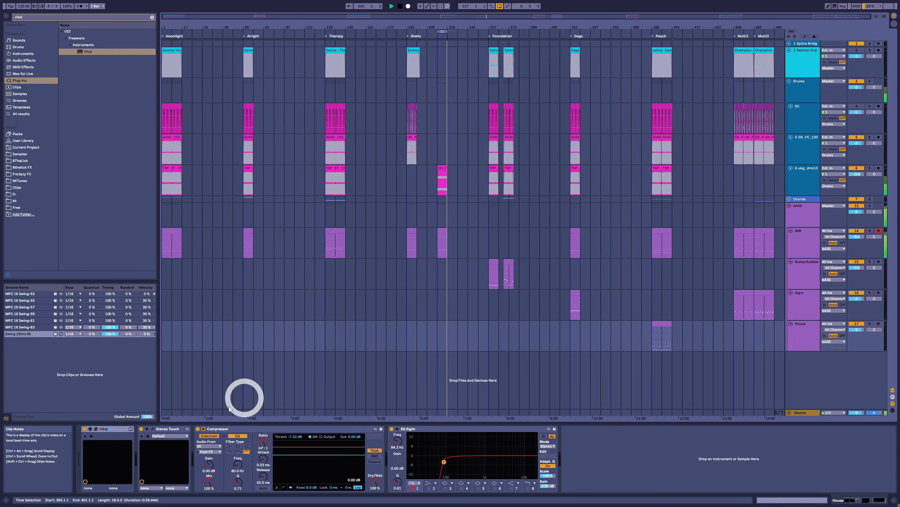
Open the 808 track's Vital synth and examine its two oscillators and the envelopes modulating them
left_click(376, 243)
left_click(189, 428)
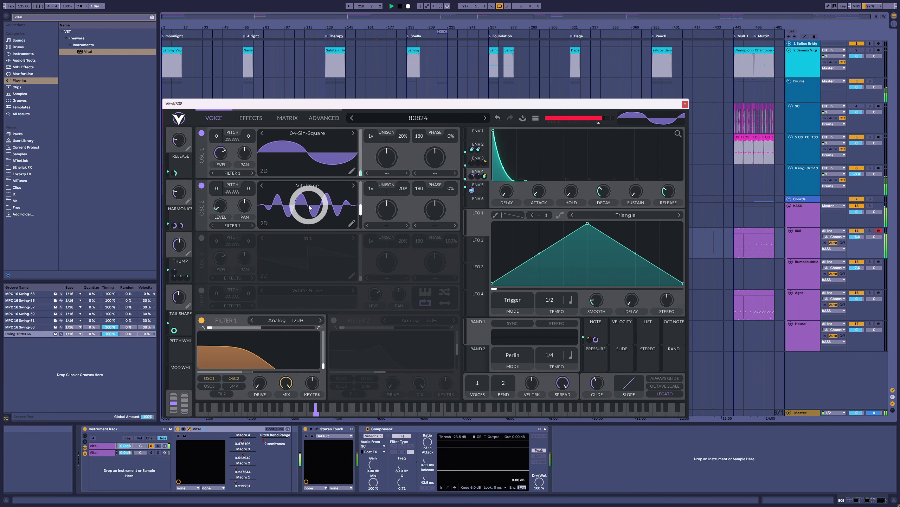
left_click(300, 172)
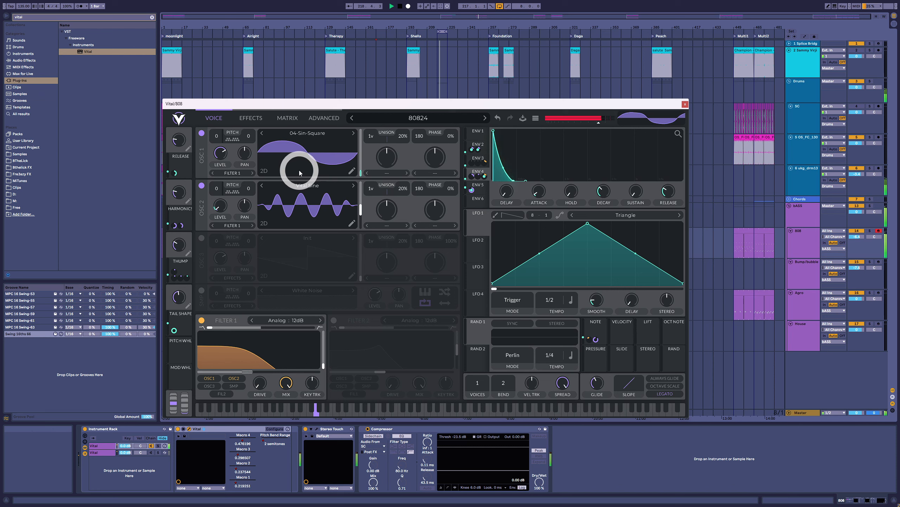
left_click(359, 296)
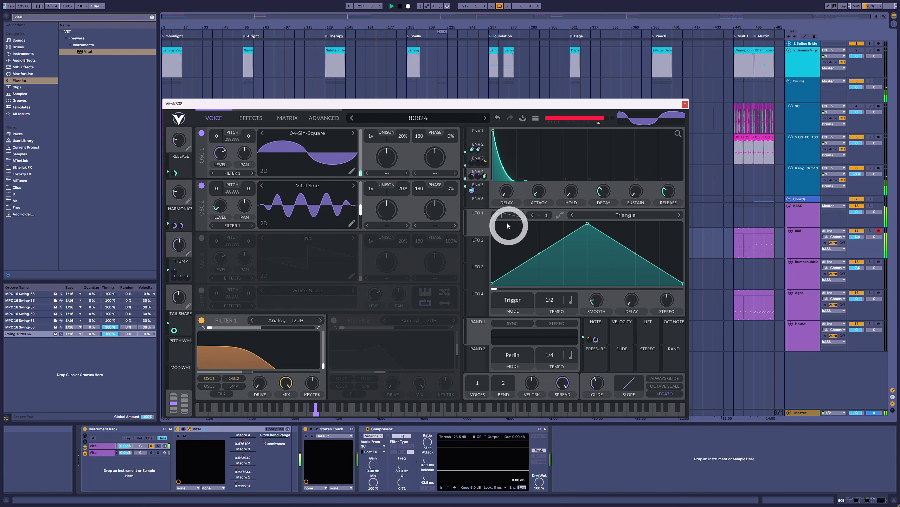
left_click(485, 148)
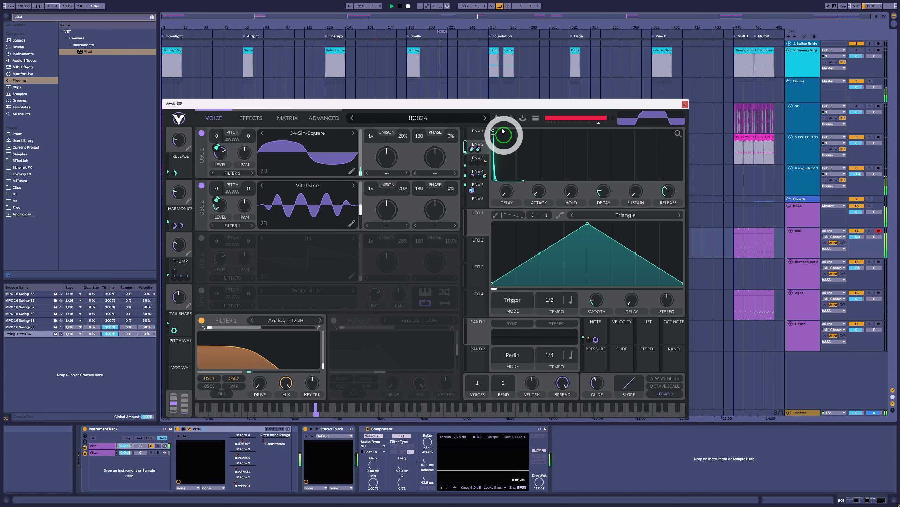
left_click_drag(483, 160, 215, 184)
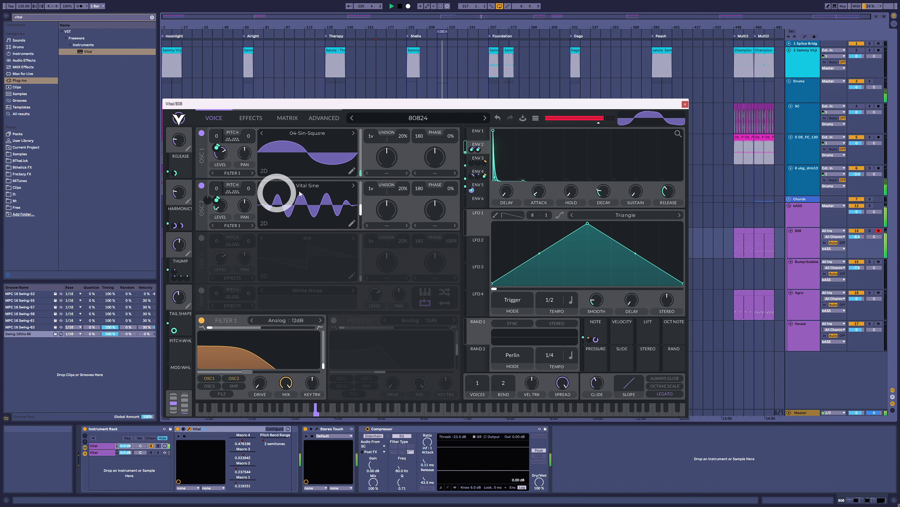
left_click(487, 138)
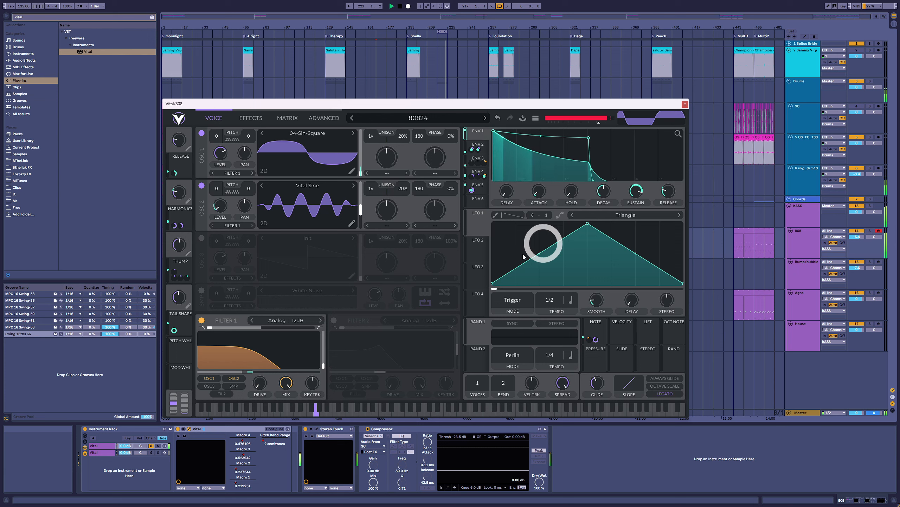
Compare oscillator 2 switched off and on, and raise its level to 0.230 before lowering it again
left_click(201, 185)
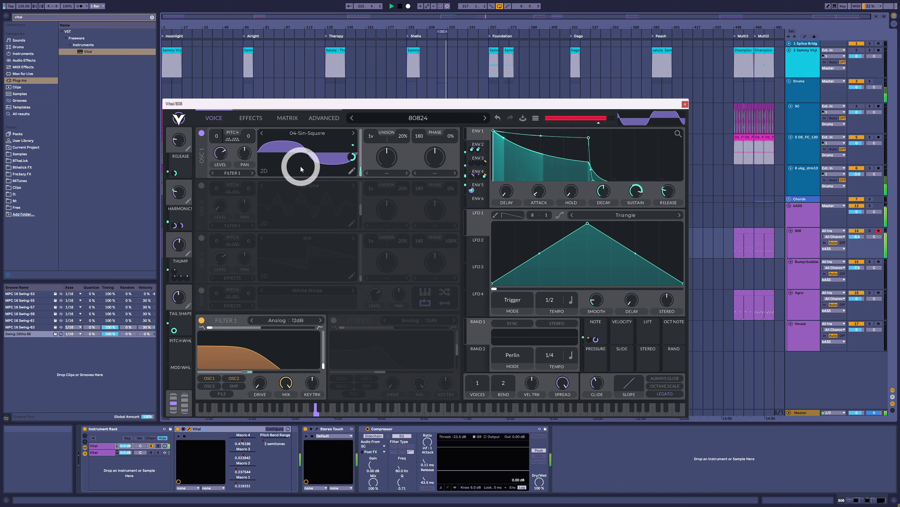
left_click(201, 186)
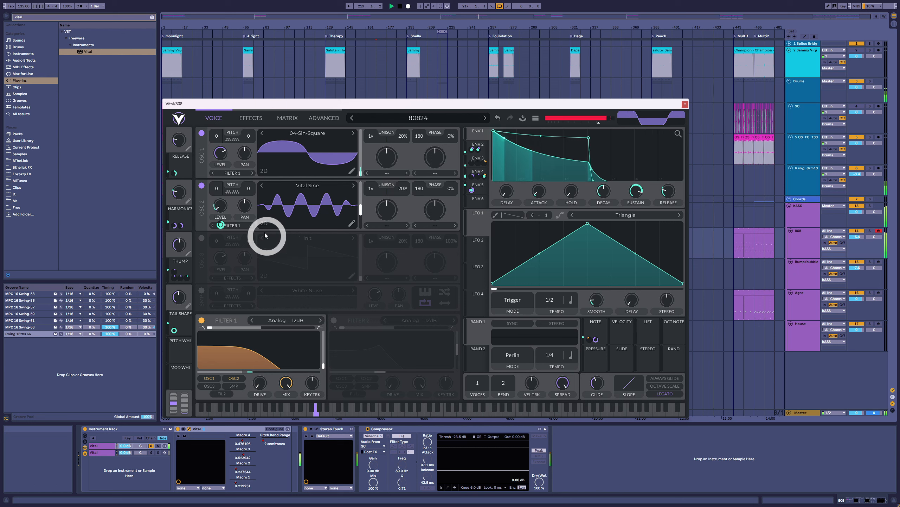
left_click_drag(223, 207, 222, 182)
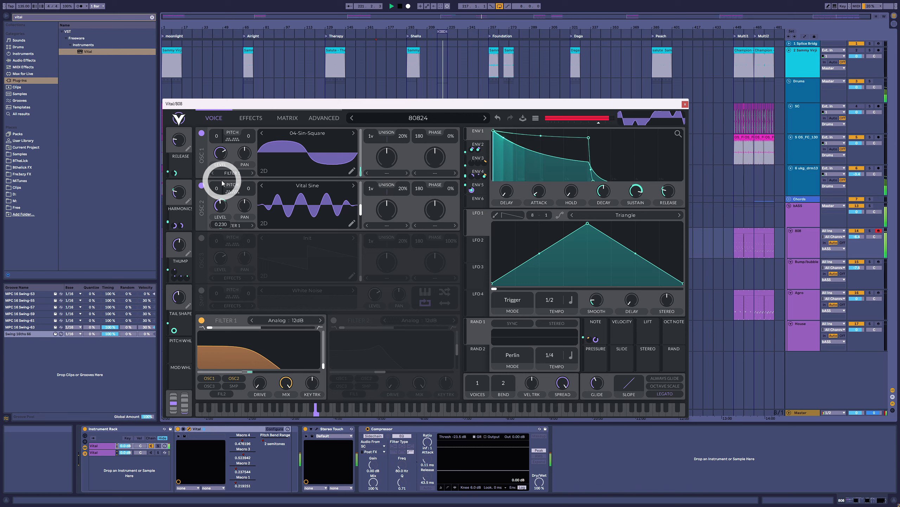
left_click_drag(222, 183, 221, 205)
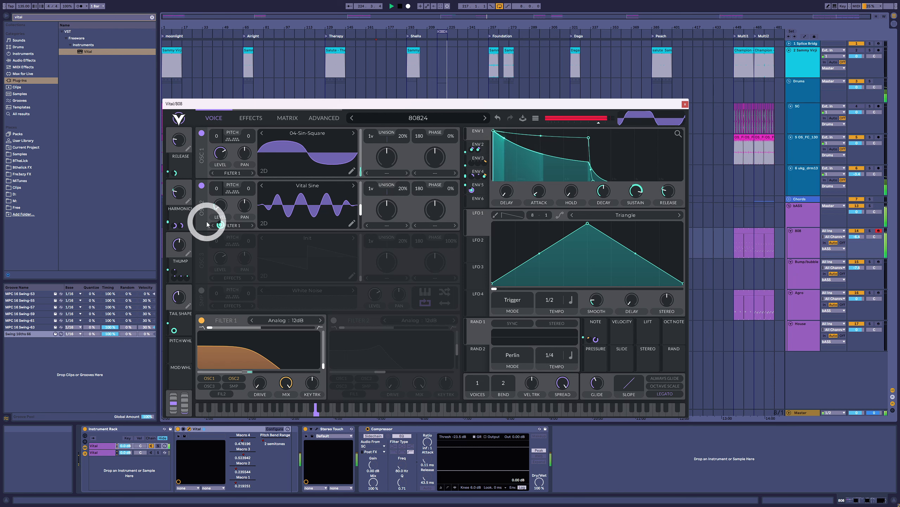
Sweep the Harmonics macro up to about 0.792 and bring it down to about 0.193
left_click_drag(181, 194, 187, 172)
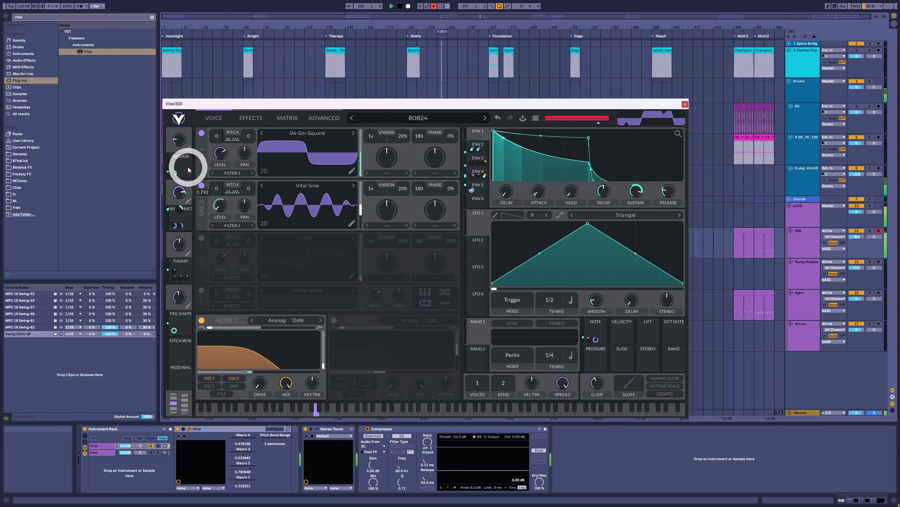
left_click_drag(188, 170, 180, 205)
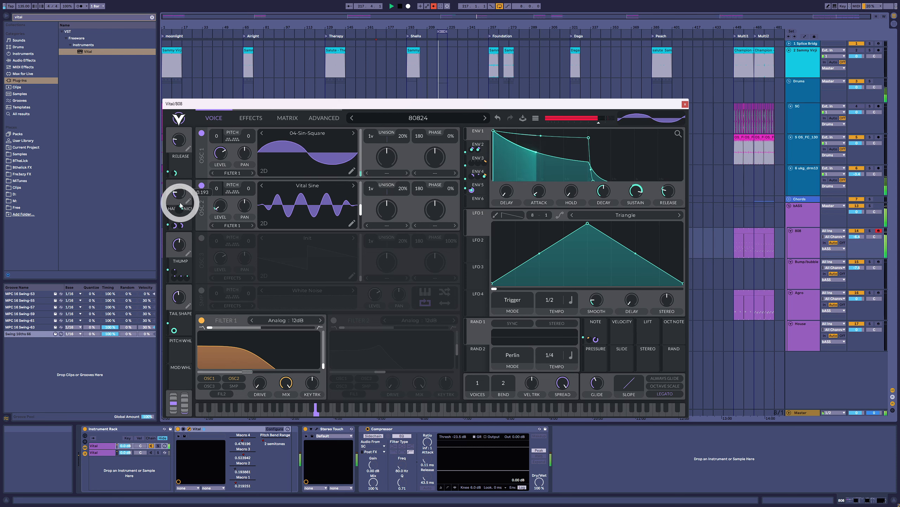
Set the 808 patch's Release macro to about 0.194
left_click_drag(313, 169, 298, 154)
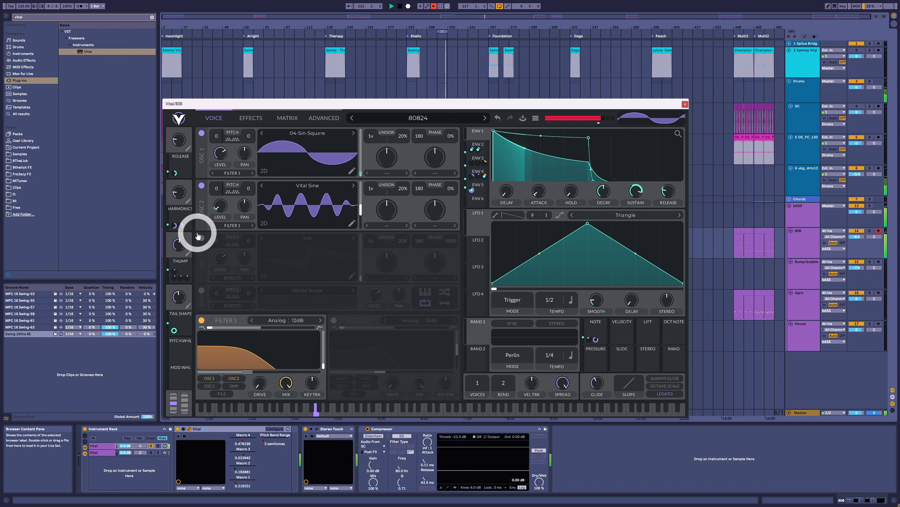
mouse_move(175, 145)
left_mouse_down()
mouse_move(189, 120)
mouse_move(181, 147)
left_mouse_up()
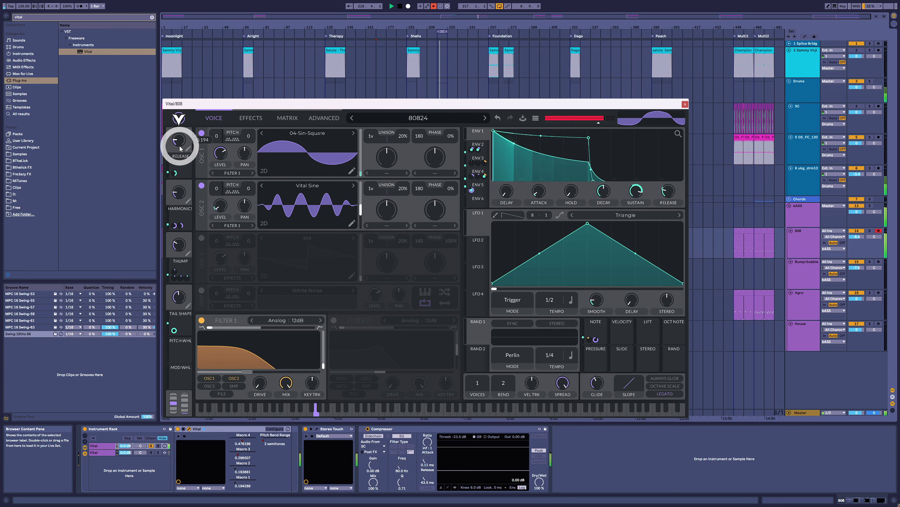
Lower the Thump macro to about 0.118, view envelopes 2 and 3, raise Thump to about 0.987, and return it to about 0.488
mouse_move(182, 252)
left_mouse_down()
mouse_move(194, 251)
mouse_move(185, 263)
mouse_move(185, 241)
mouse_move(181, 269)
left_mouse_up()
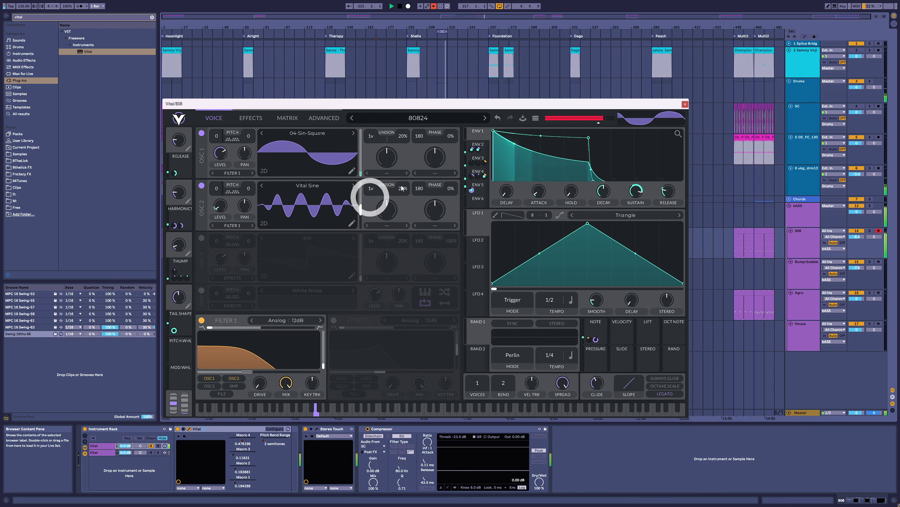
left_click(488, 146)
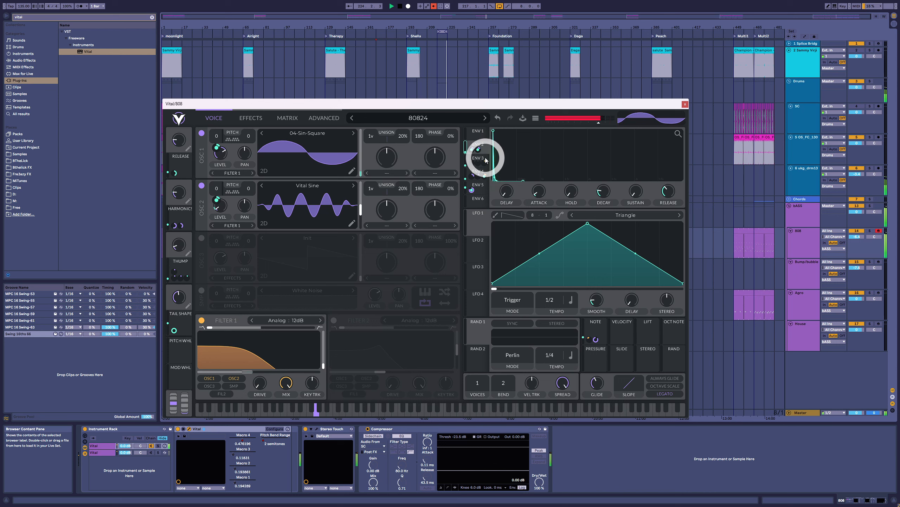
left_click(178, 252)
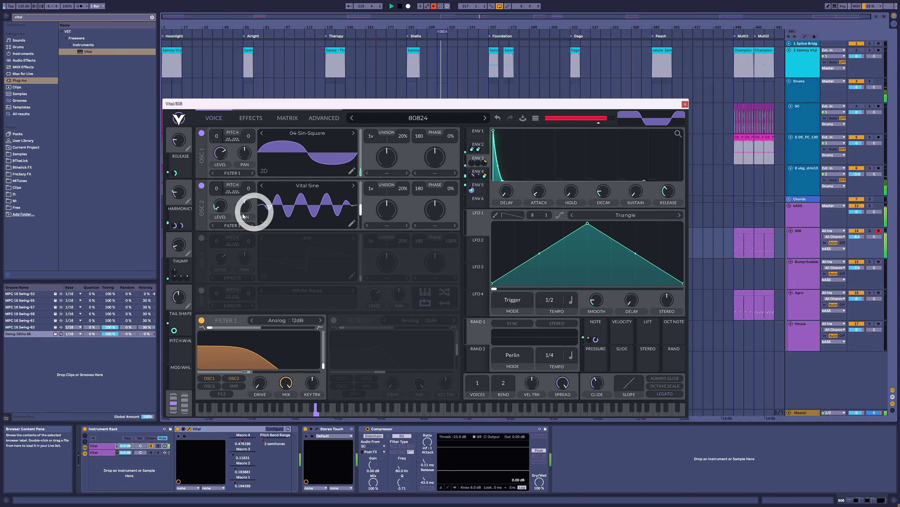
left_click_drag(178, 247, 184, 201)
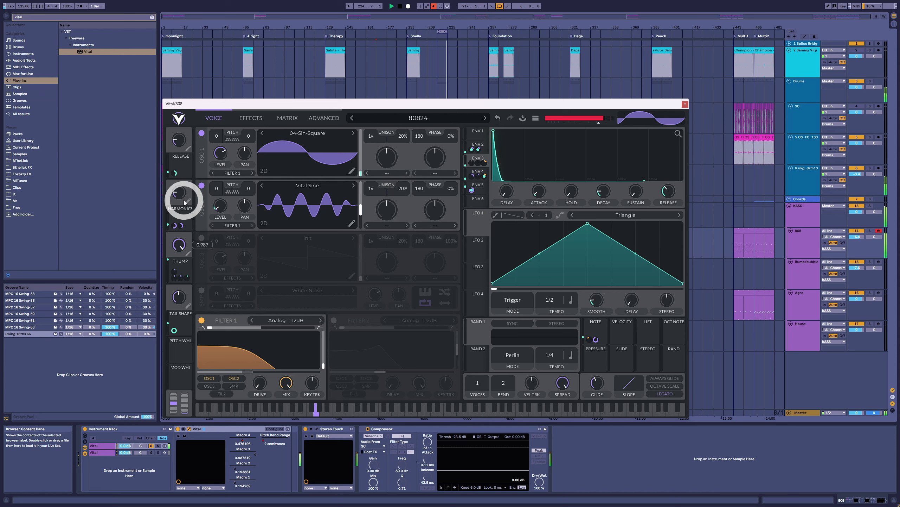
left_click_drag(184, 202, 184, 230)
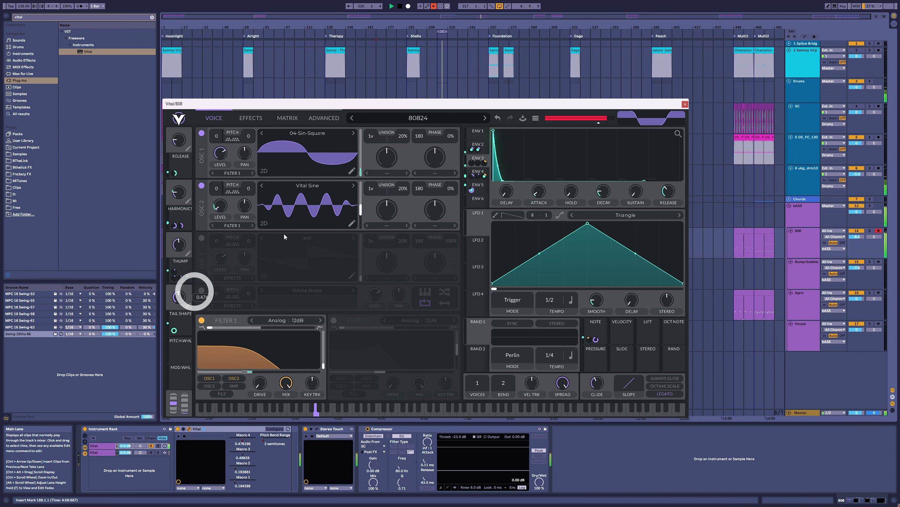
Show envelope 1, raise the Tail Shape macro to about 0.96, and bring it down to about 0.669
left_click(477, 131)
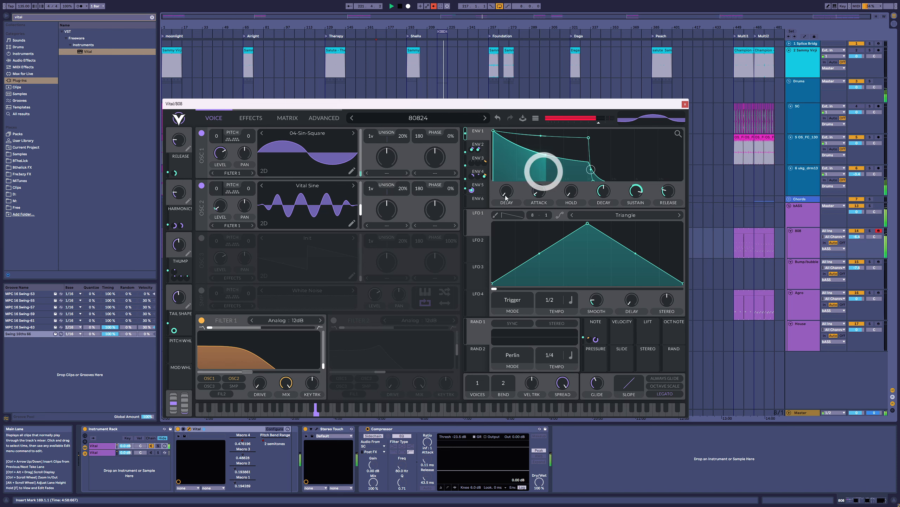
left_click_drag(181, 302, 184, 278)
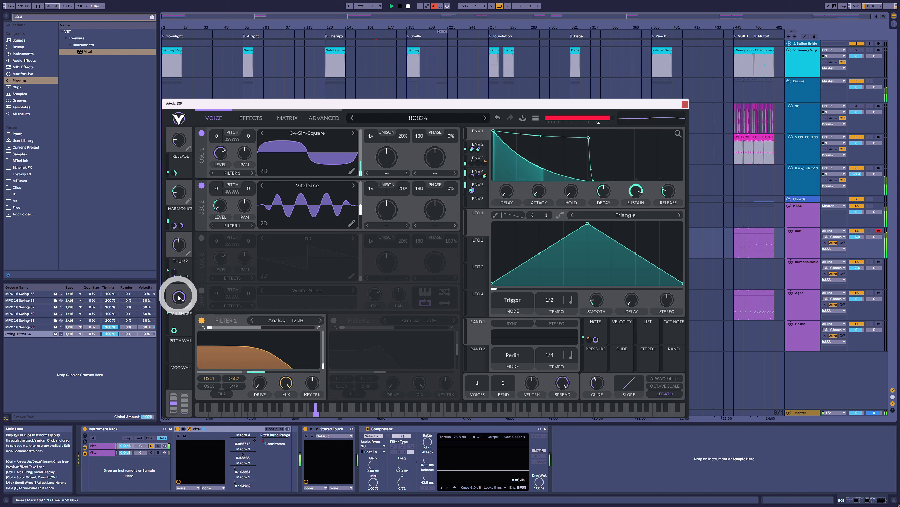
left_click_drag(179, 297, 185, 316)
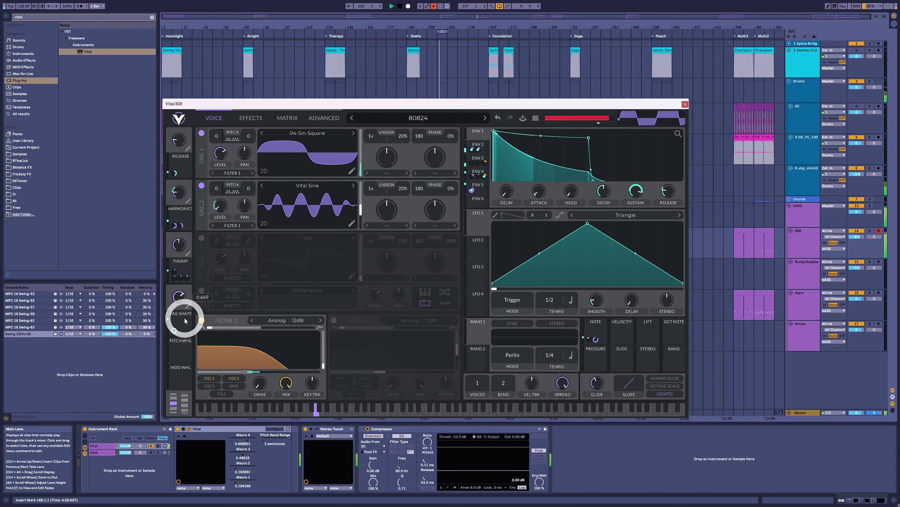
Compare the 808 with its Soft Clip distortion and its Analog 12dB filter effect each switched off and on
left_click(257, 122)
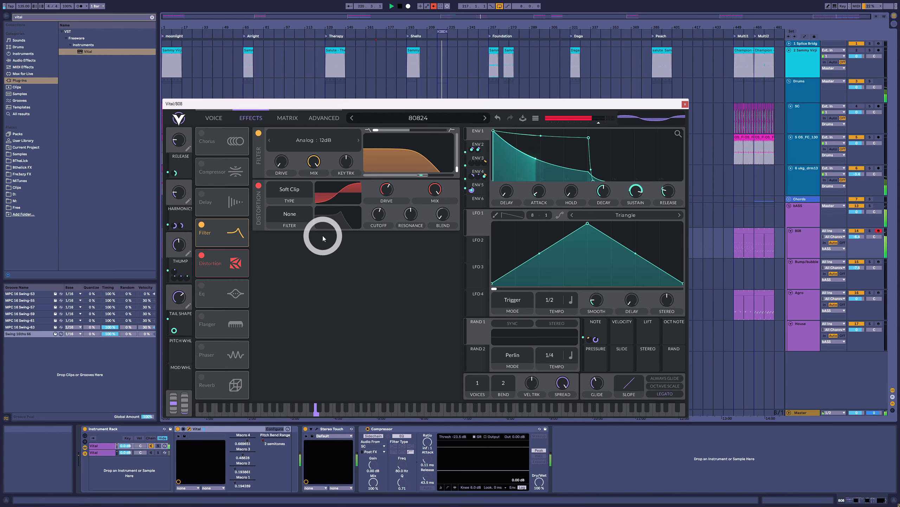
left_click(258, 186)
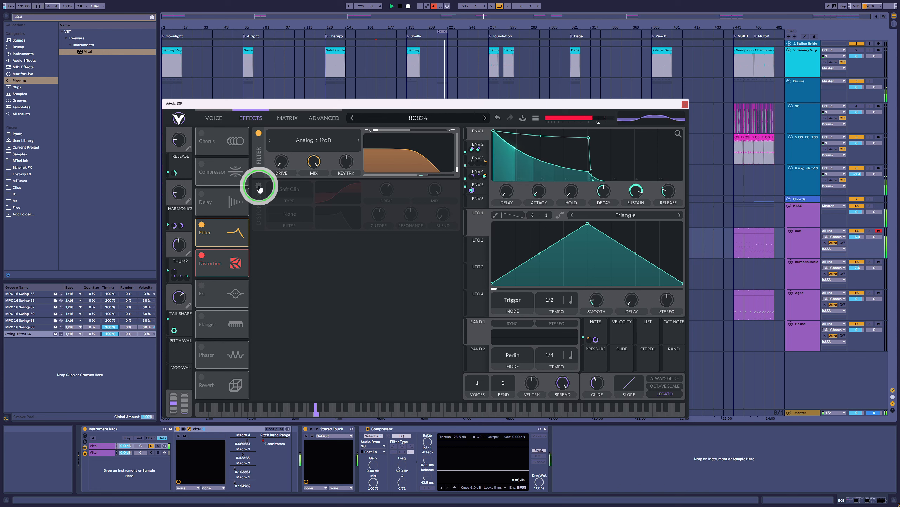
left_click(258, 186)
left_click(259, 133)
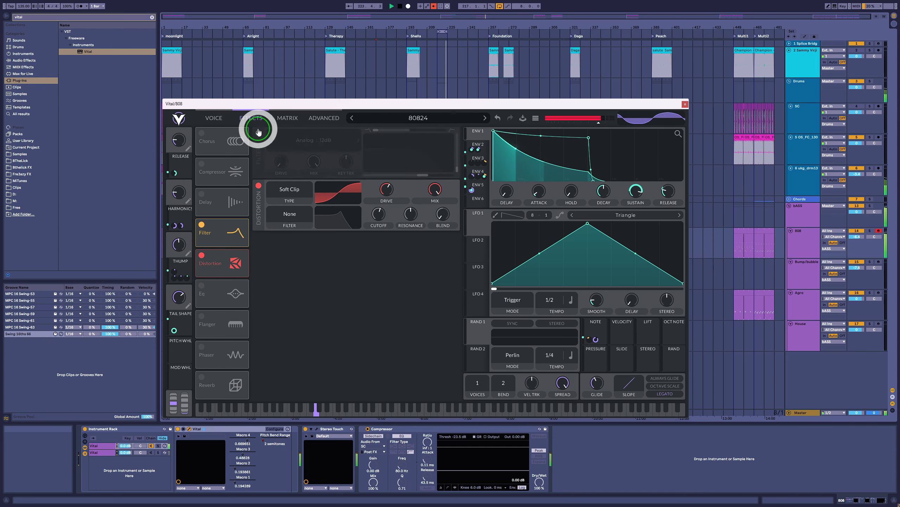
left_click(259, 132)
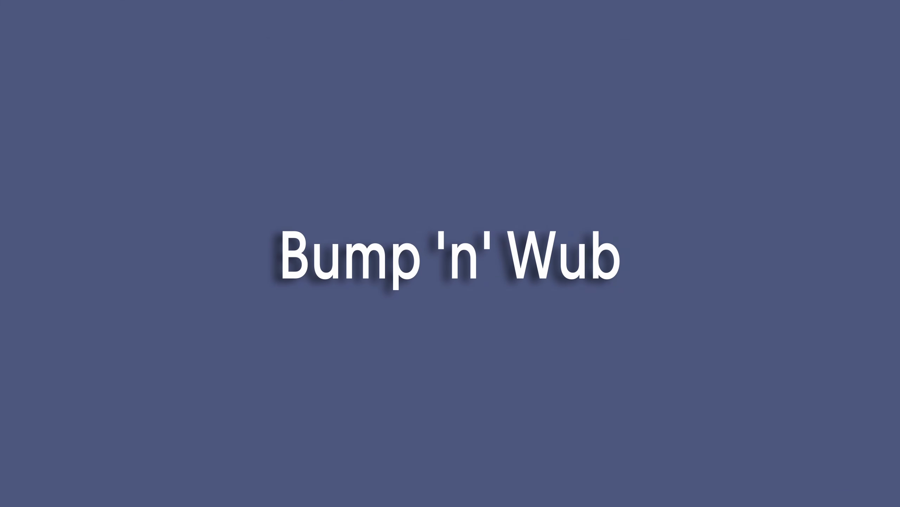
Play the Bump/bubble bass from the start of the Foundation section and open its Vital synth
left_click(357, 273)
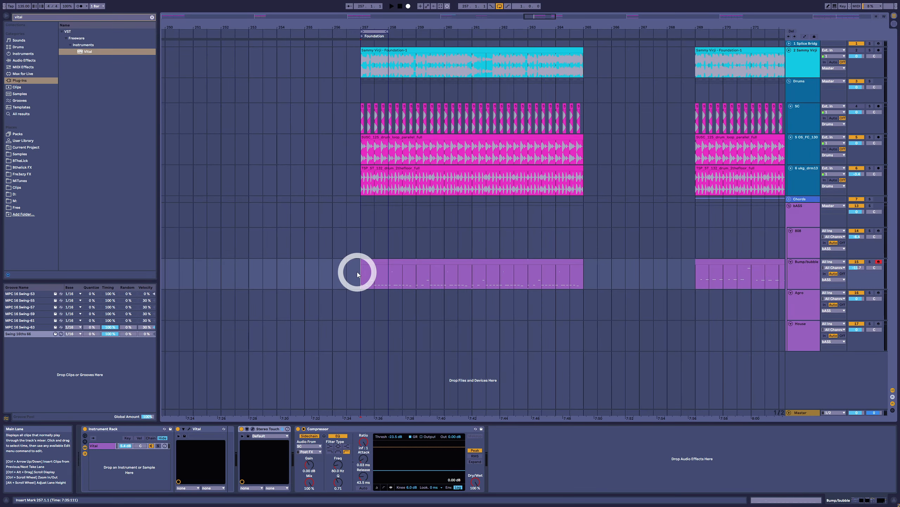
key("space")
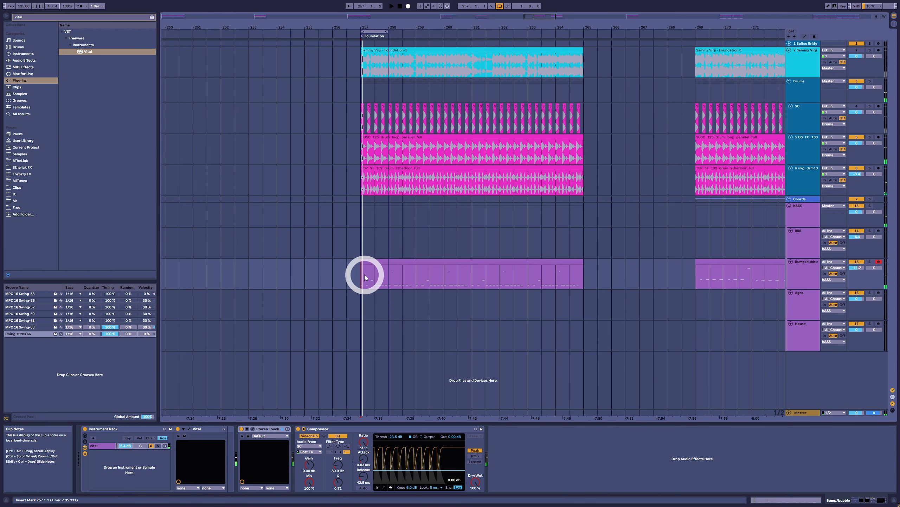
left_click(189, 429)
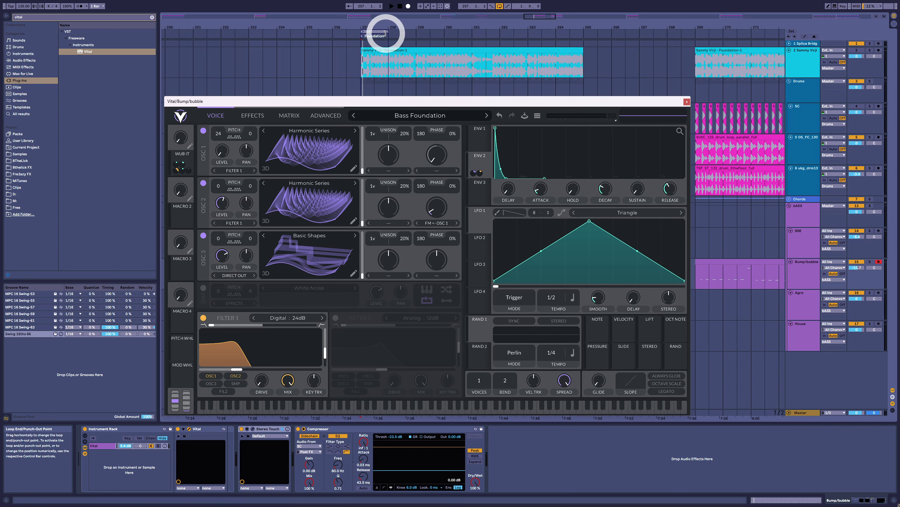
Extend the loop over the eight-bar Foundation section, play it, and zoom Vital's envelope display before stopping playback
left_click_drag(387, 33, 498, 33)
left_click(418, 49)
key("space")
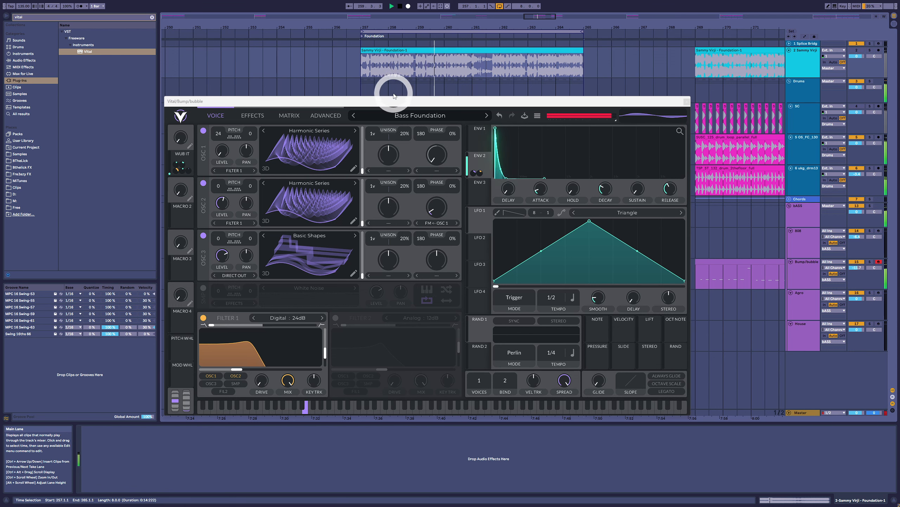
left_click(682, 132)
double_click(683, 131)
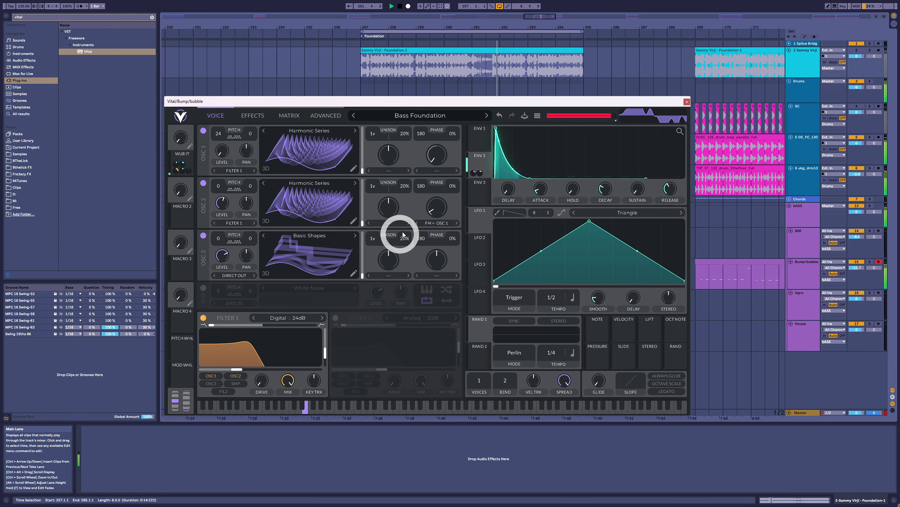
key("space")
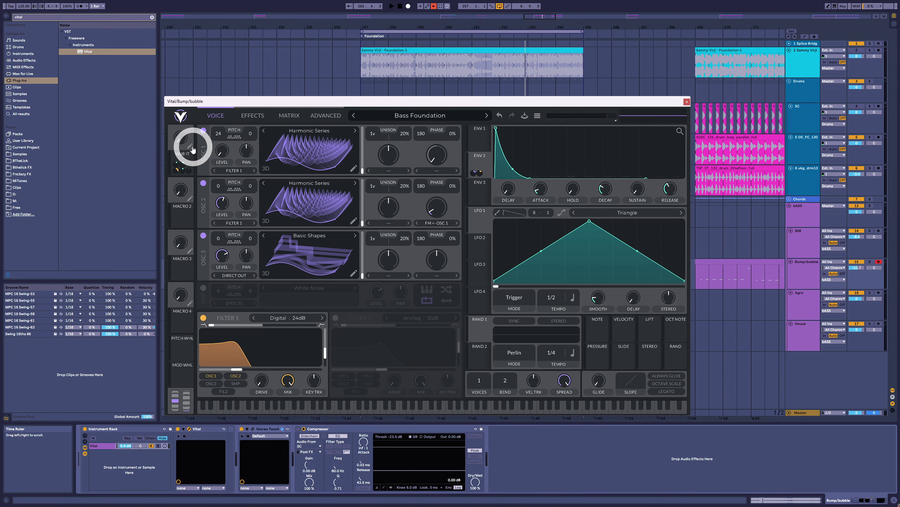
Raise the Wub It macro to 1.000 and audition its modulation of envelope 2's decay and filter 1's cutoff
left_click(183, 141)
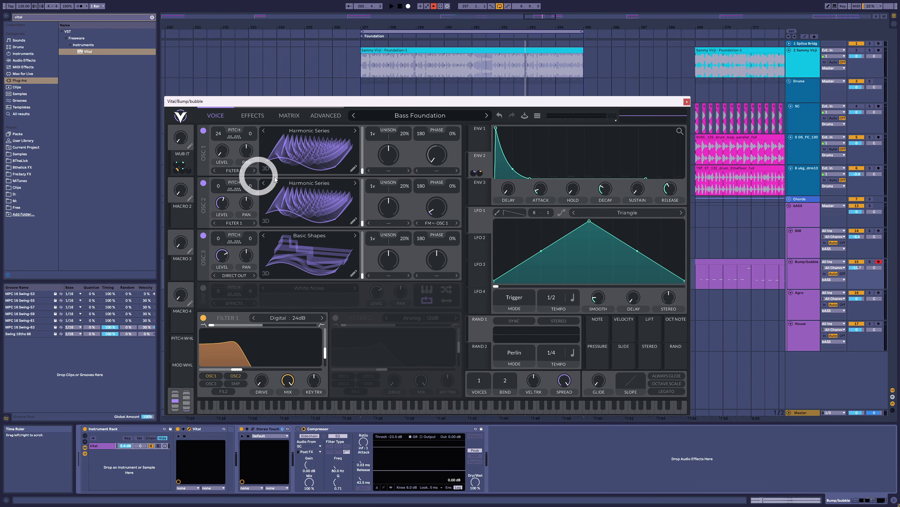
left_click_drag(181, 136, 194, 83)
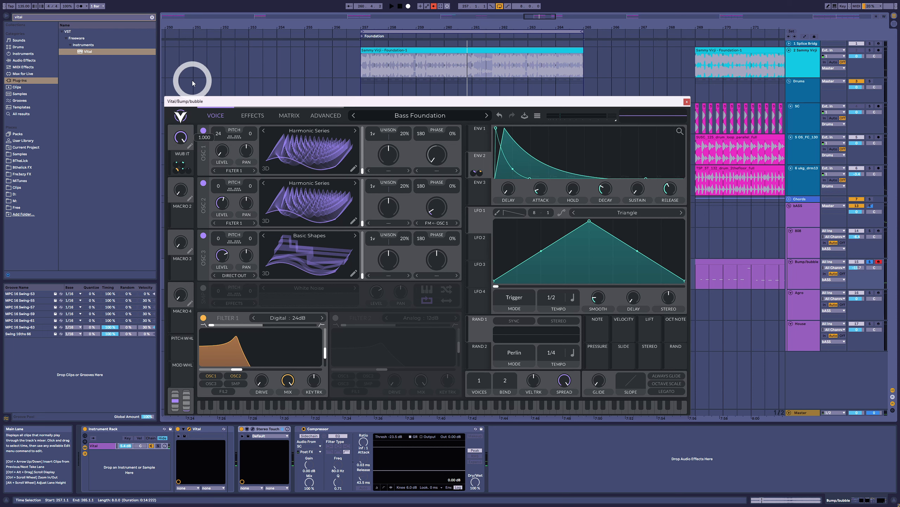
mouse_move(177, 166)
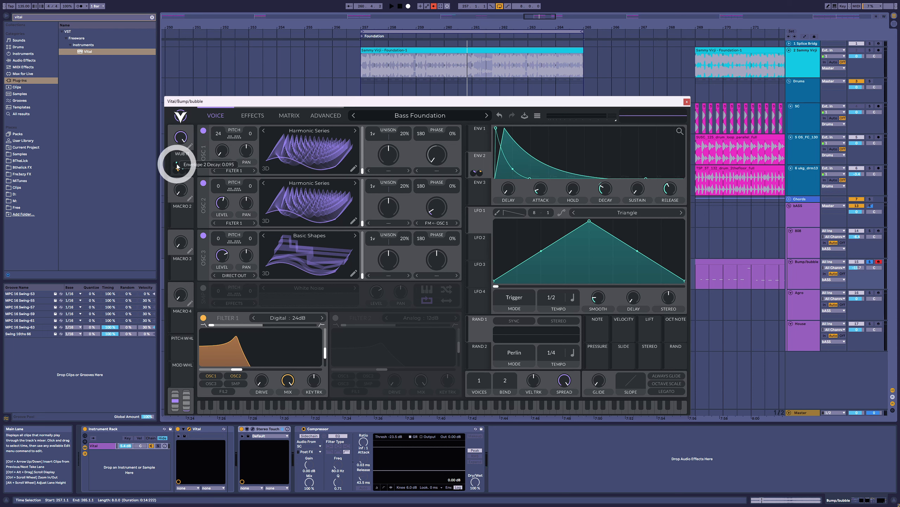
left_click_drag(177, 166, 242, 354)
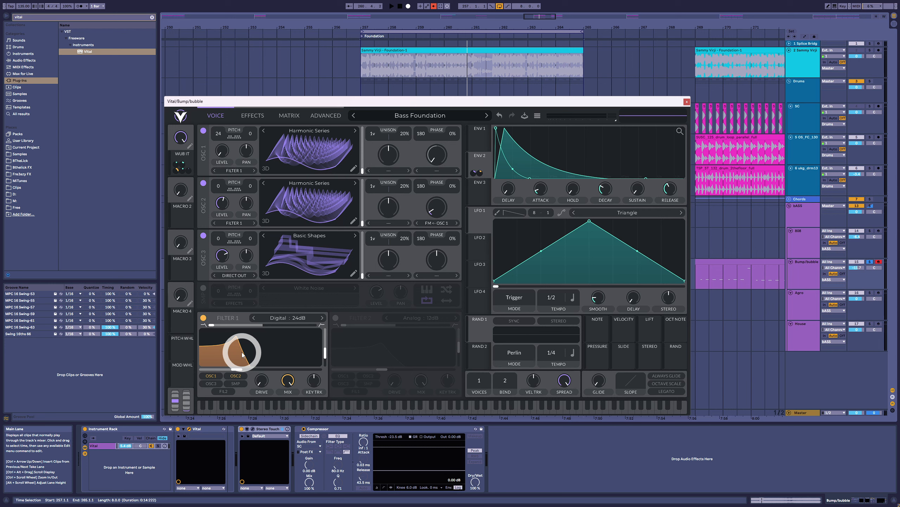
key("space")
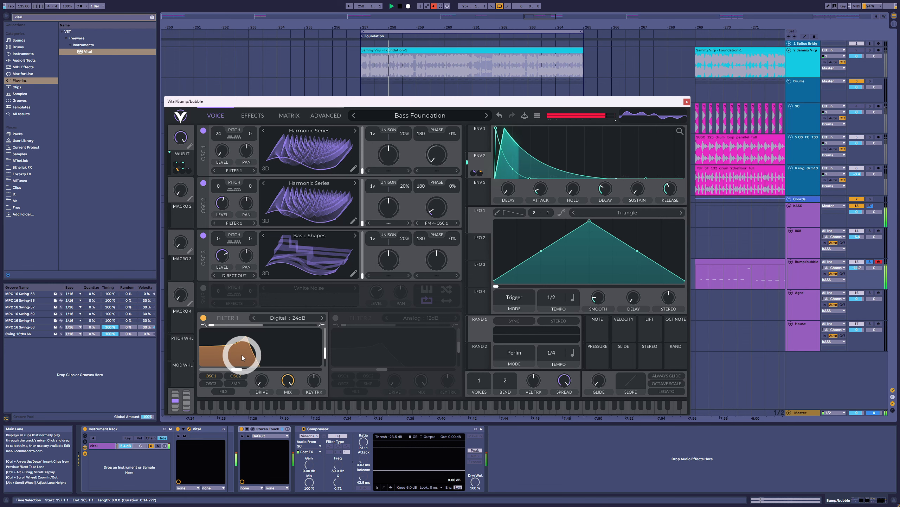
key("space")
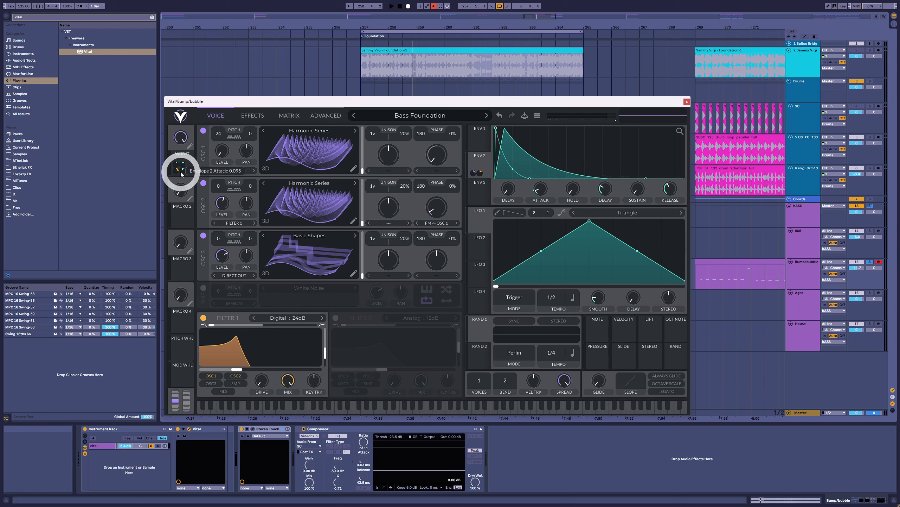
Check the Wub It macro's modulation of filter 1's resonance while playing the bass
left_click_drag(180, 168, 325, 351)
key("space")
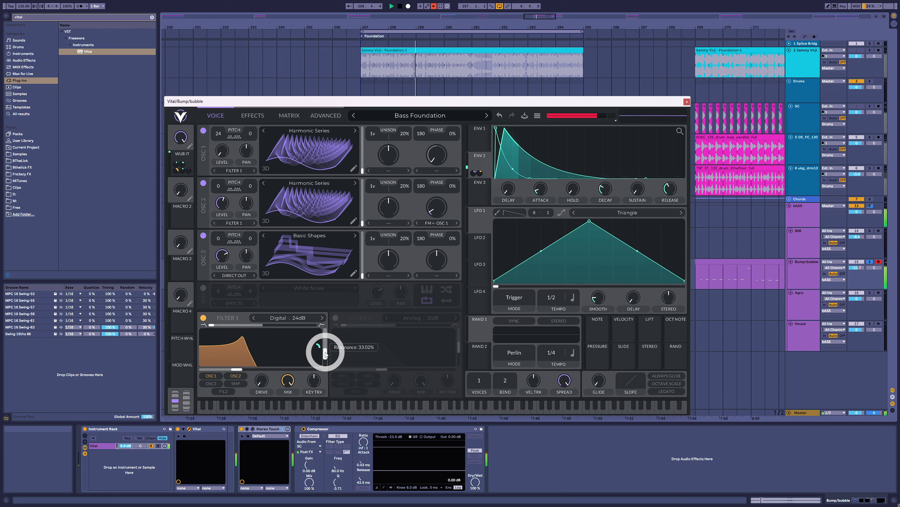
key("space")
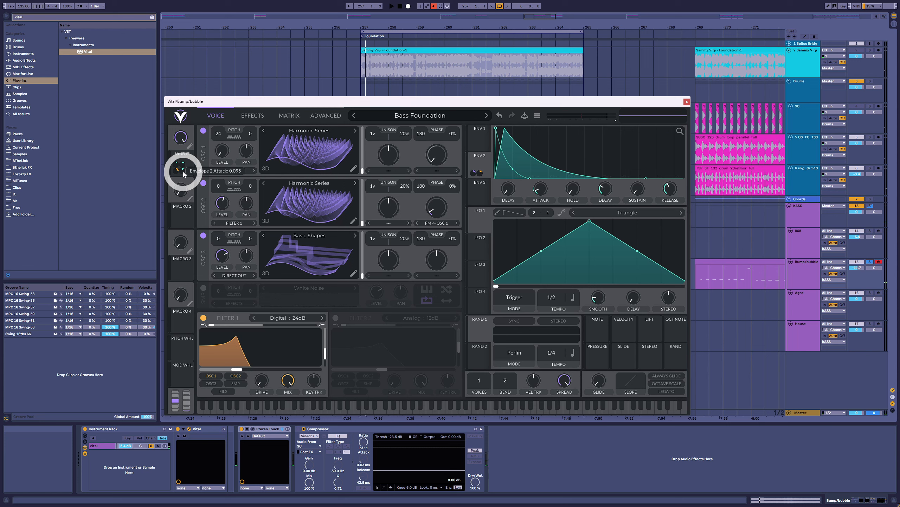
Compare the Foundation bass with the Wub It macro at zero and back at 1.000
left_click_drag(182, 141, 168, 226)
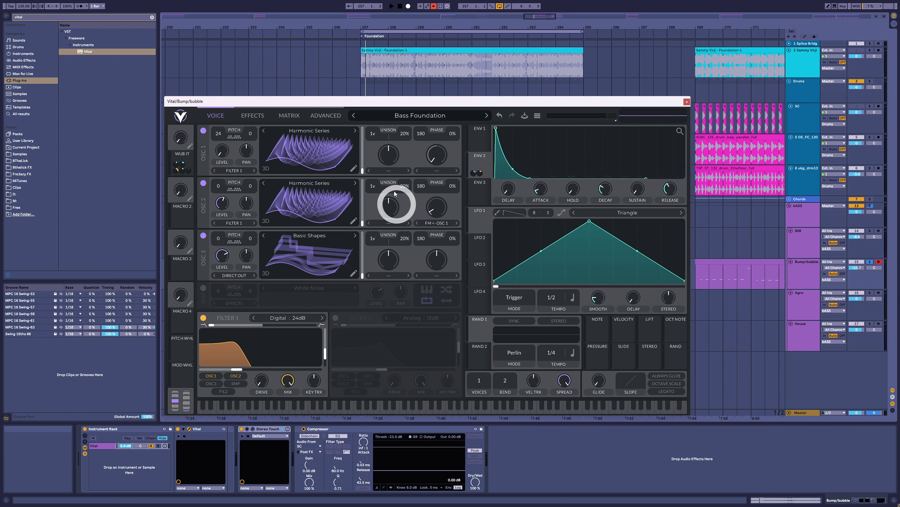
key("space")
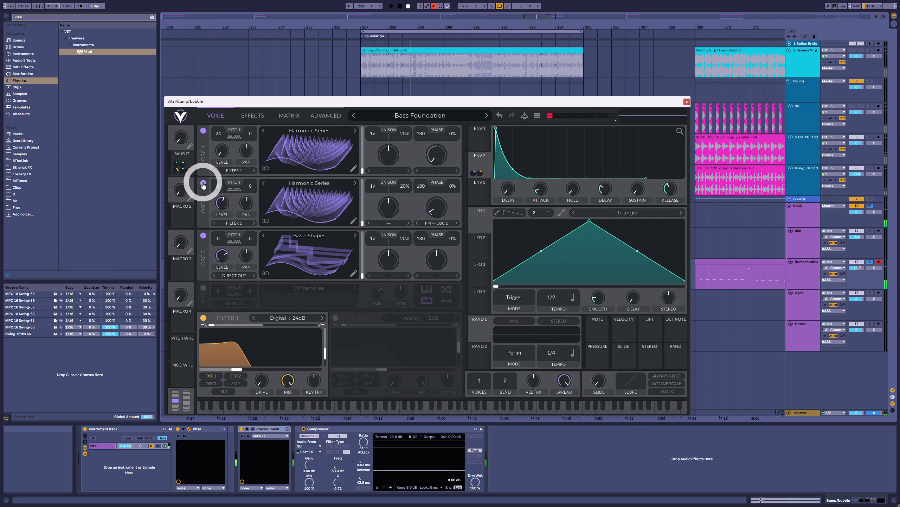
left_click_drag(185, 141, 193, 66)
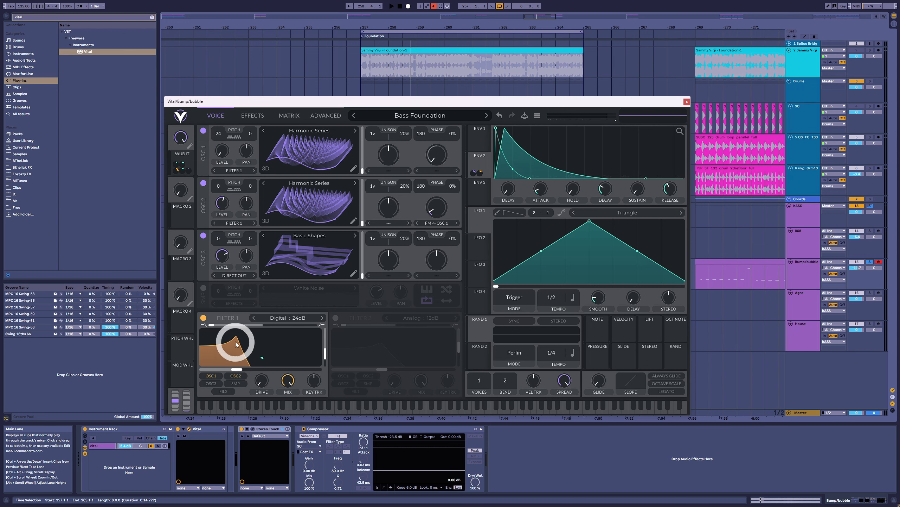
key("space")
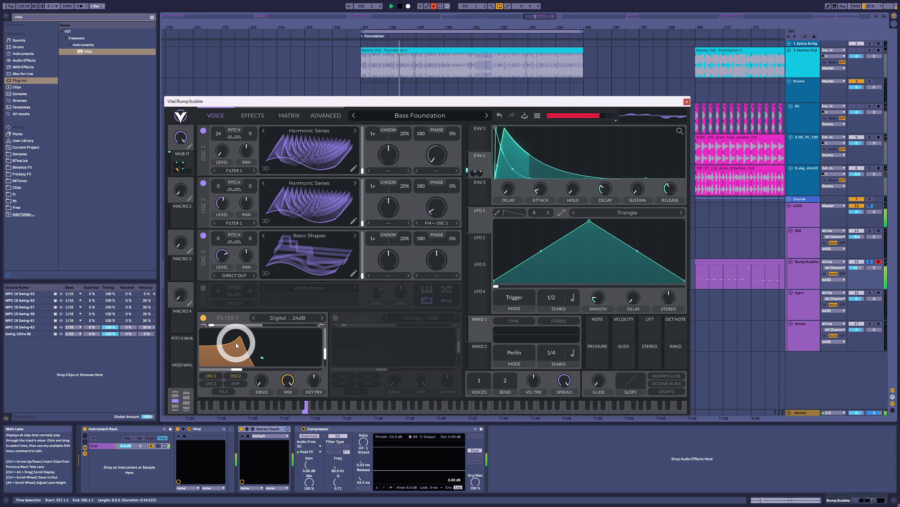
key("space")
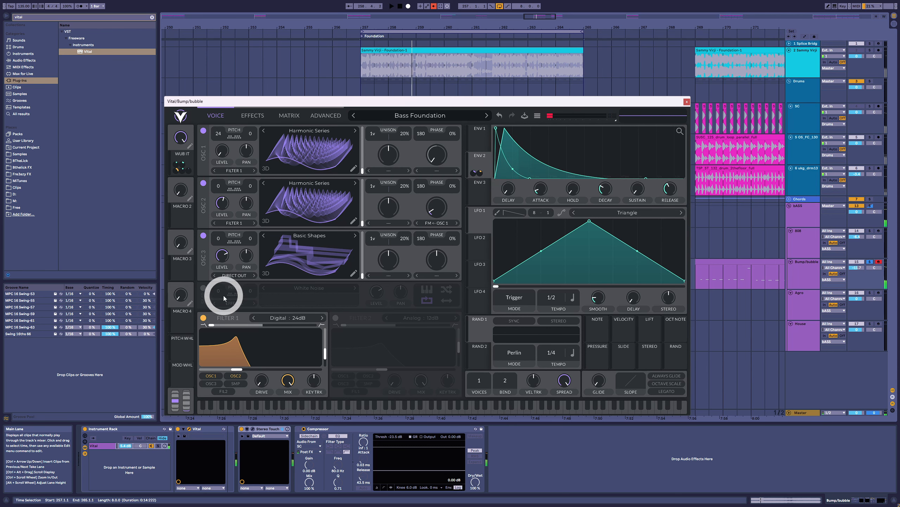
Examine the Wub It macro's modulation of oscillator 1's wavetable position and play the bass
mouse_move(184, 170)
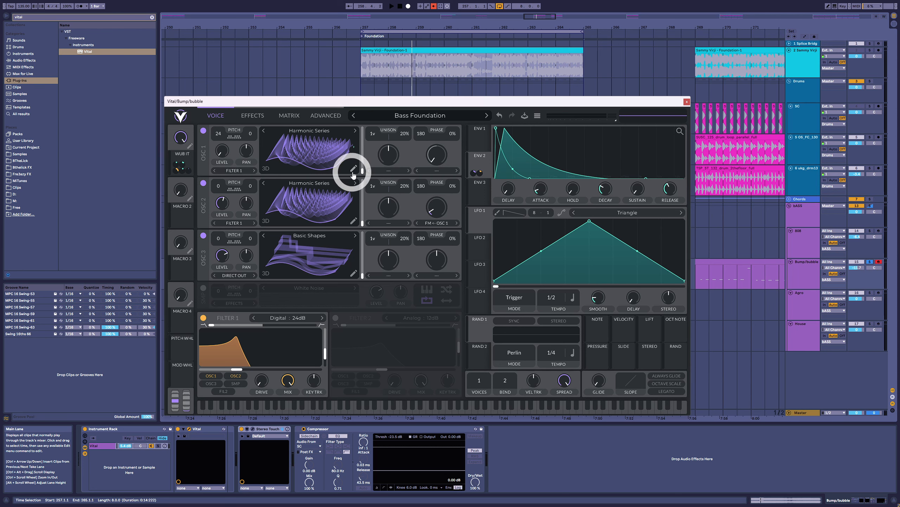
mouse_move(363, 169)
left_mouse_down()
mouse_move(369, 153)
mouse_move(365, 172)
left_mouse_up()
key("space")
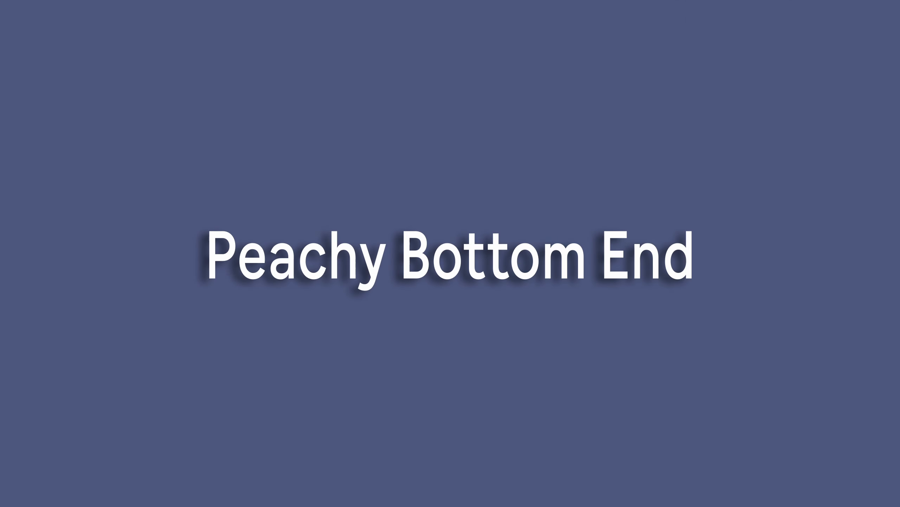
Solo the 808 track and play its part in the Peach section
left_click(618, 324)
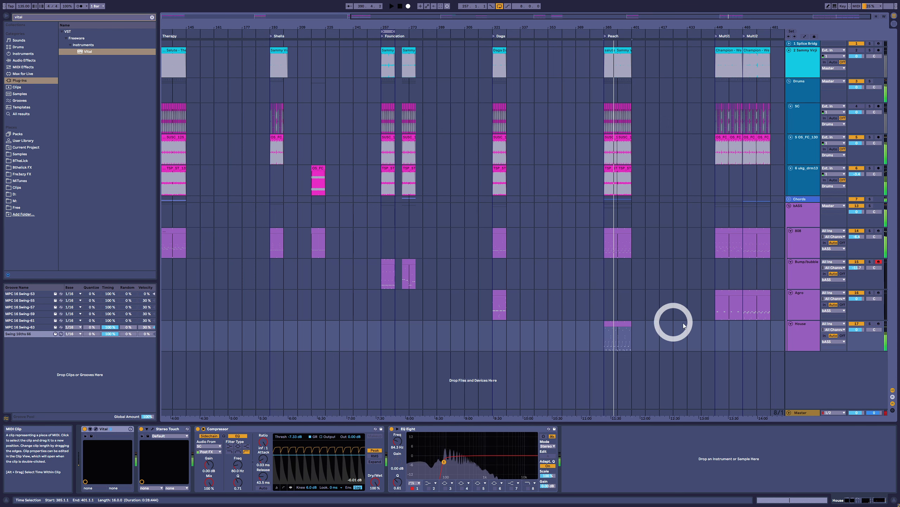
left_click(832, 236)
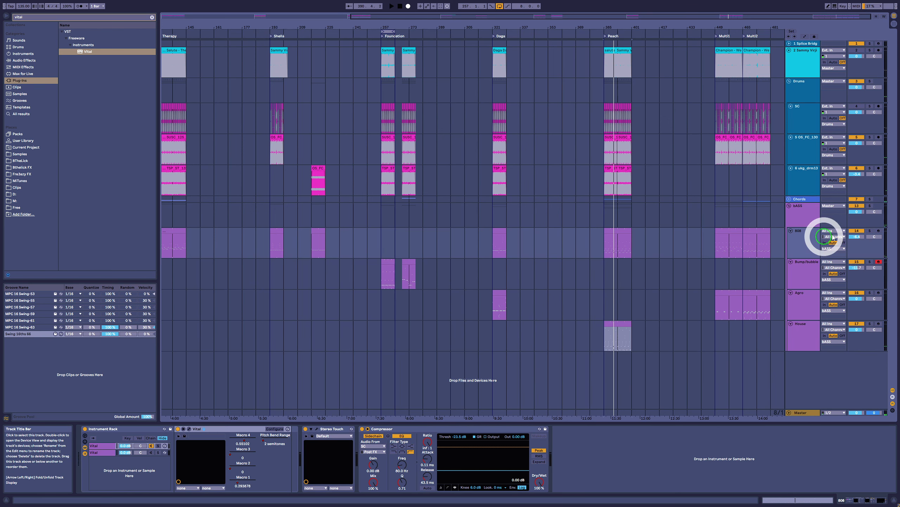
left_click(871, 231)
left_click(623, 231)
key("space")
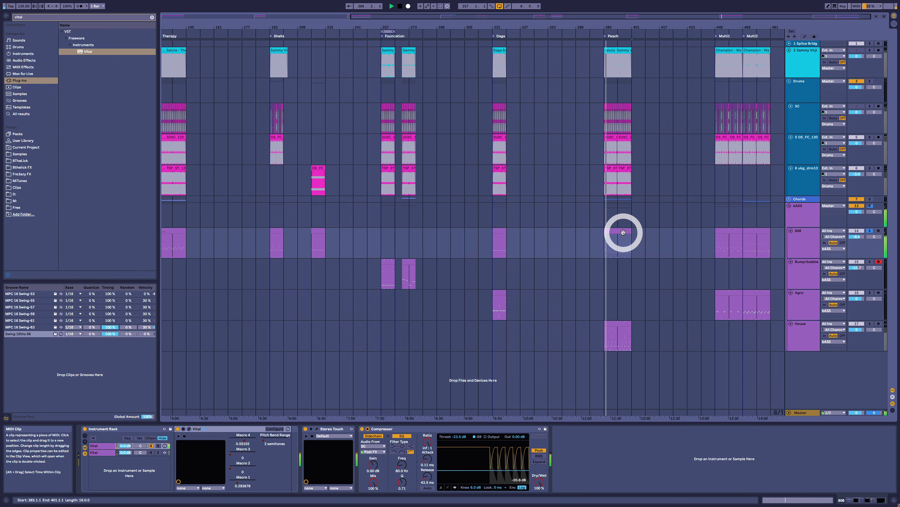
key("space")
Solo the House track, play its Peachy Bass patch in Vital and turn off the compressor's sidechain
left_click(870, 324)
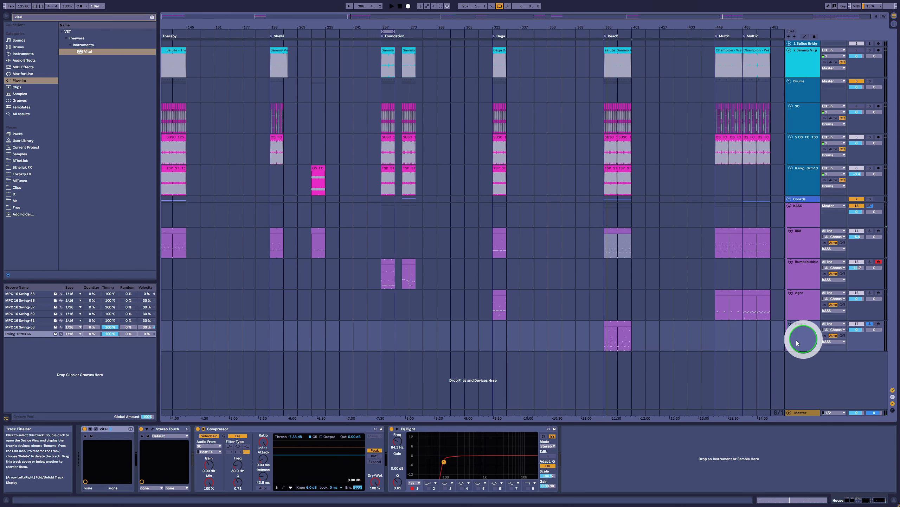
left_click(630, 323)
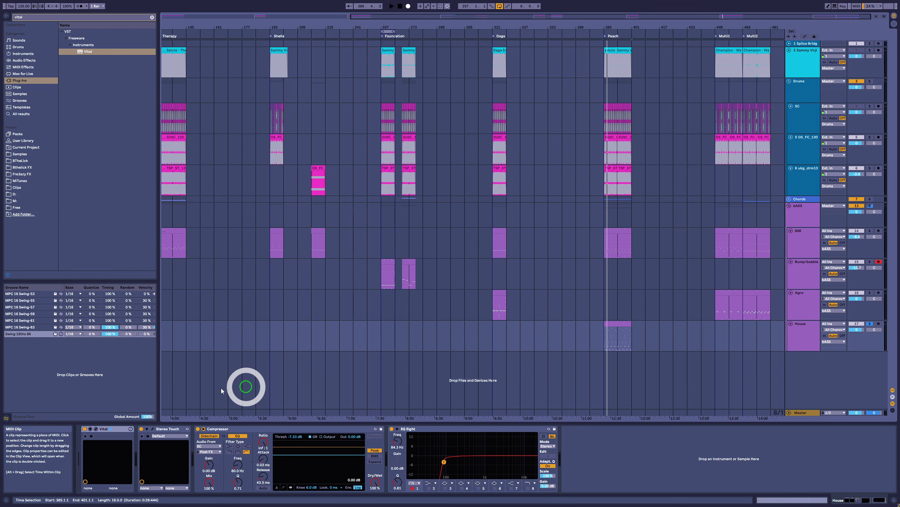
left_click(96, 428)
key("space")
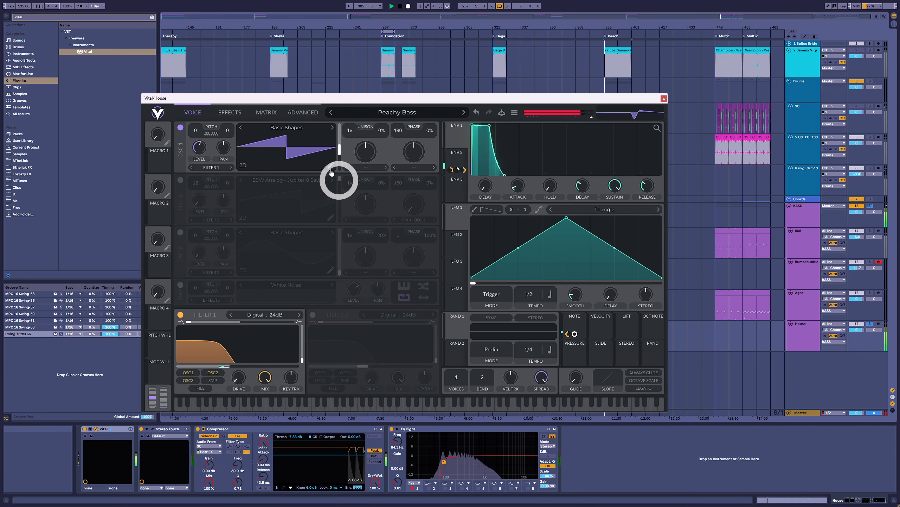
left_click_drag(316, 101, 343, 101)
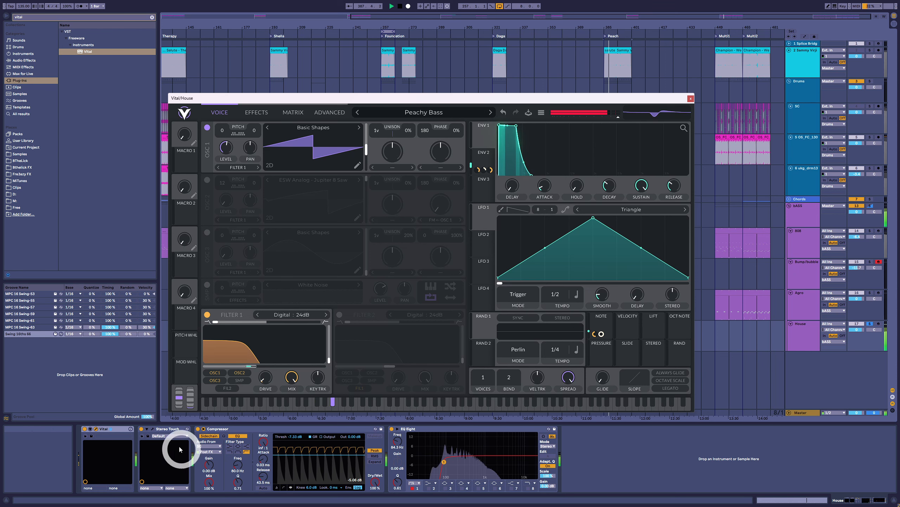
left_click(212, 436)
key("space")
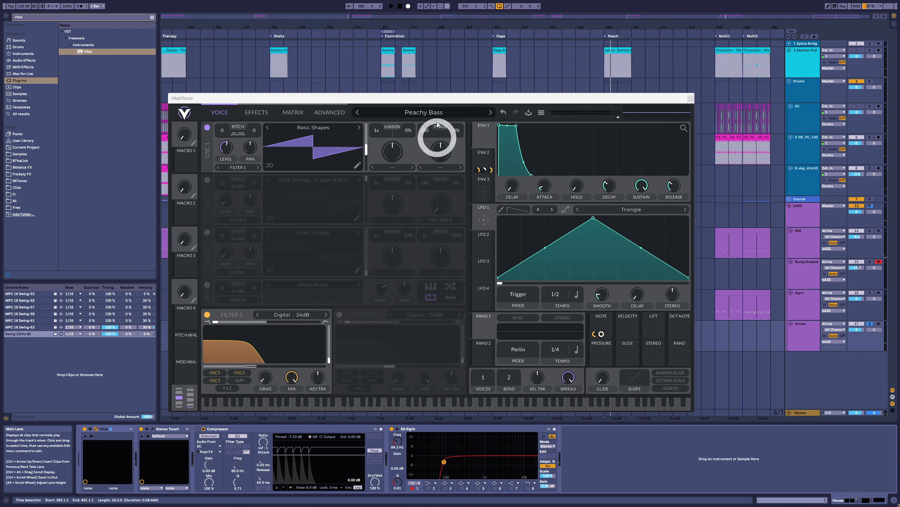
View envelope 2 and compare the Peachy Bass with Vital's EQ effect off and on
left_click(486, 158)
key("space")
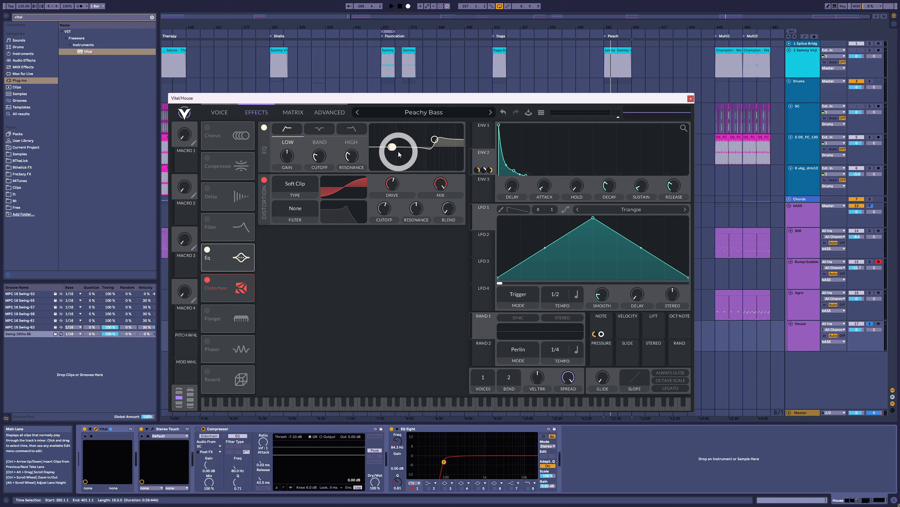
key("space")
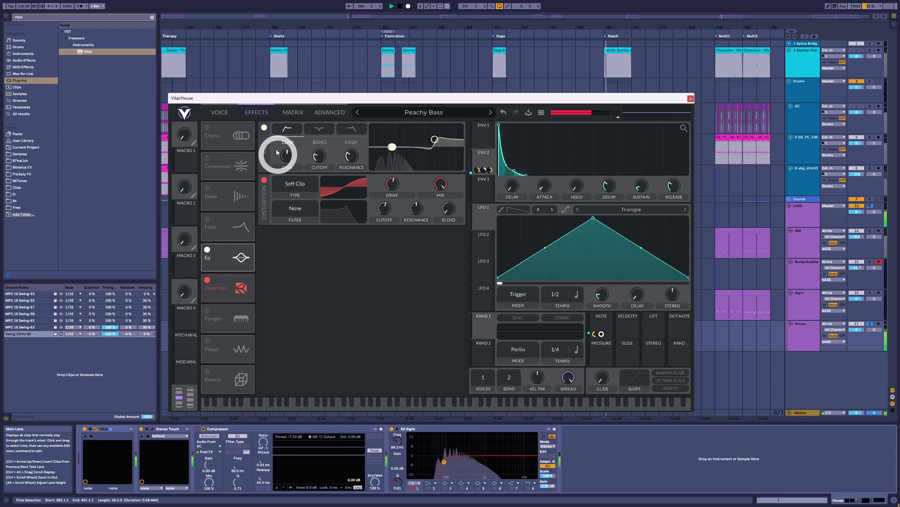
left_click(264, 127)
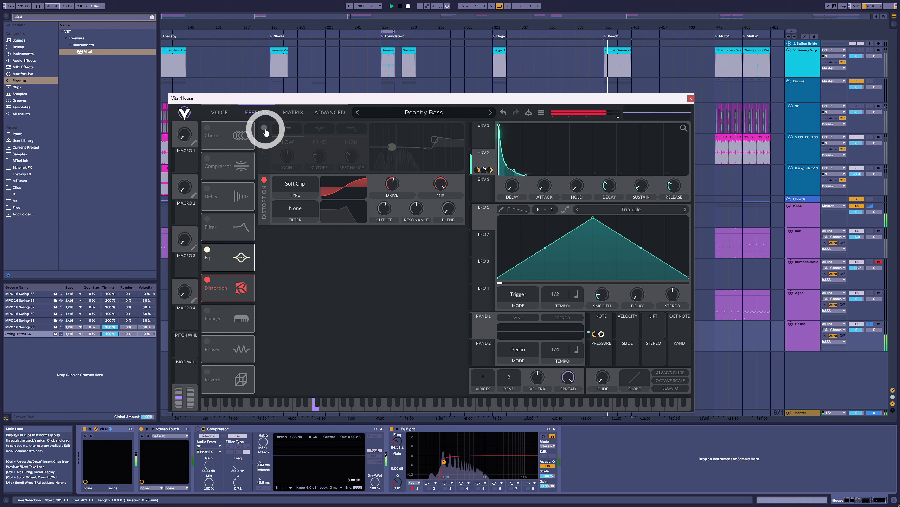
left_click(265, 130)
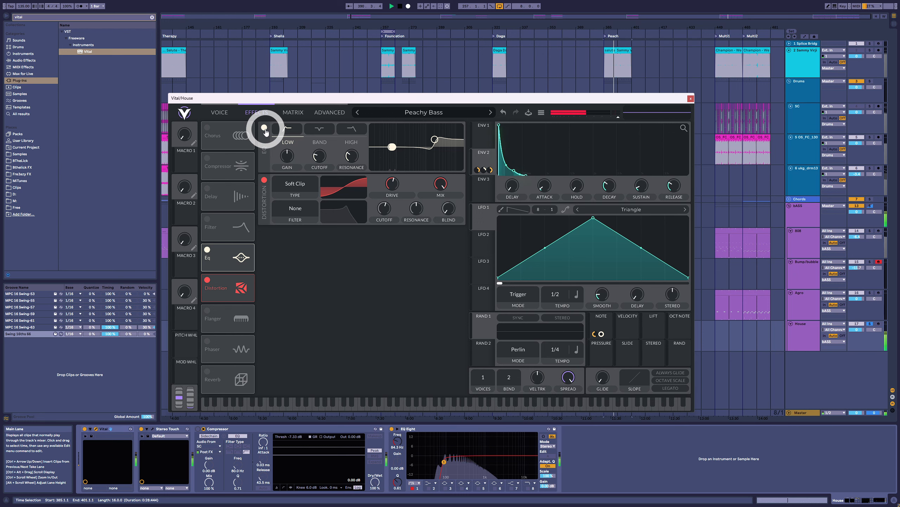
left_click(265, 130)
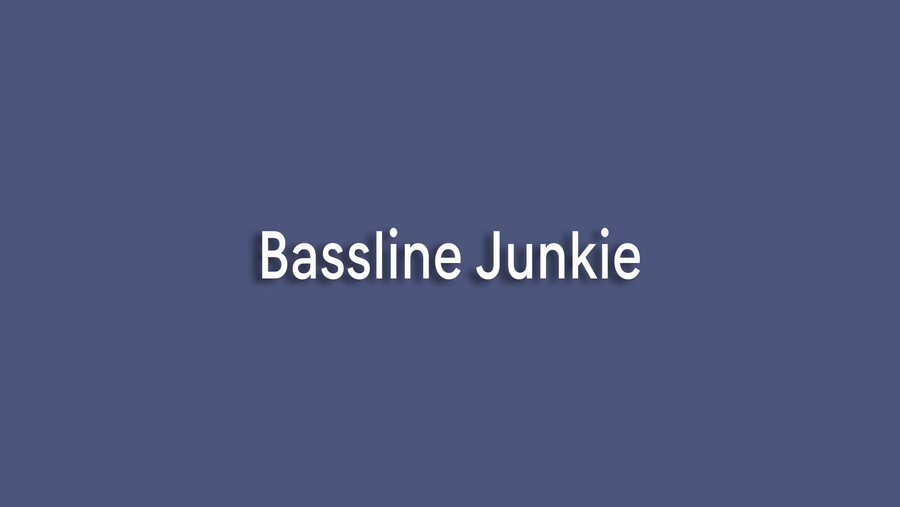
Select the Agro track's clip in the Daga section and play that section
left_click(787, 301)
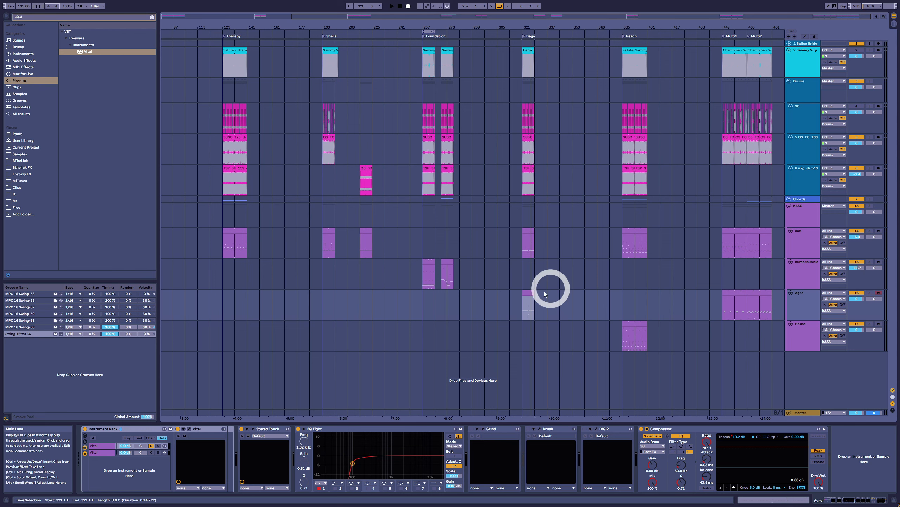
left_click(532, 295)
left_click(528, 294)
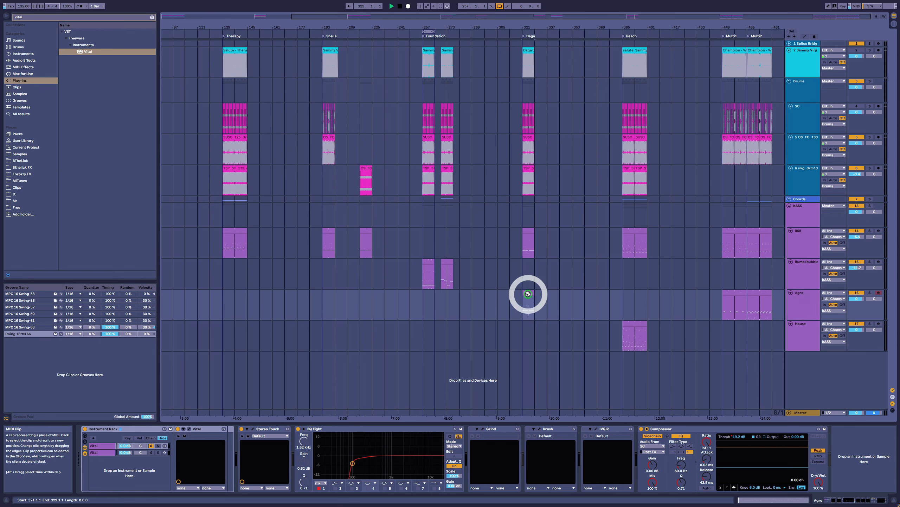
key("space")
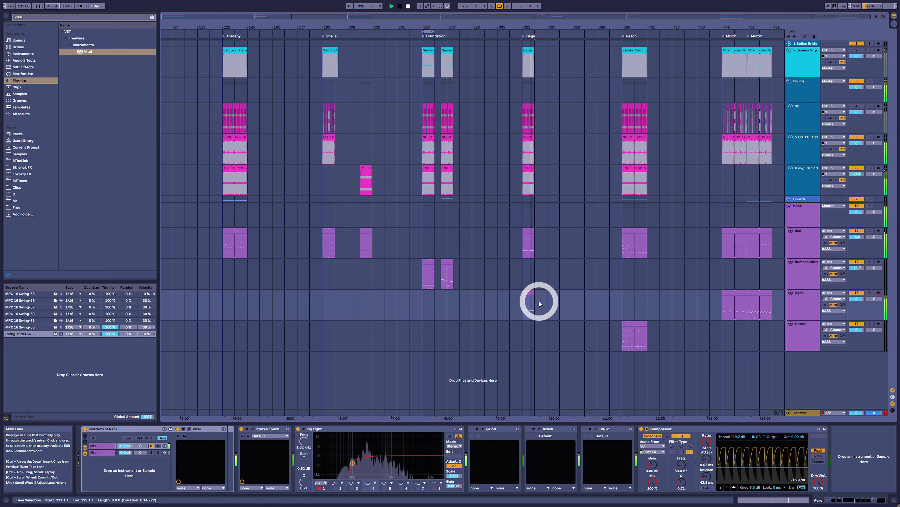
key("space")
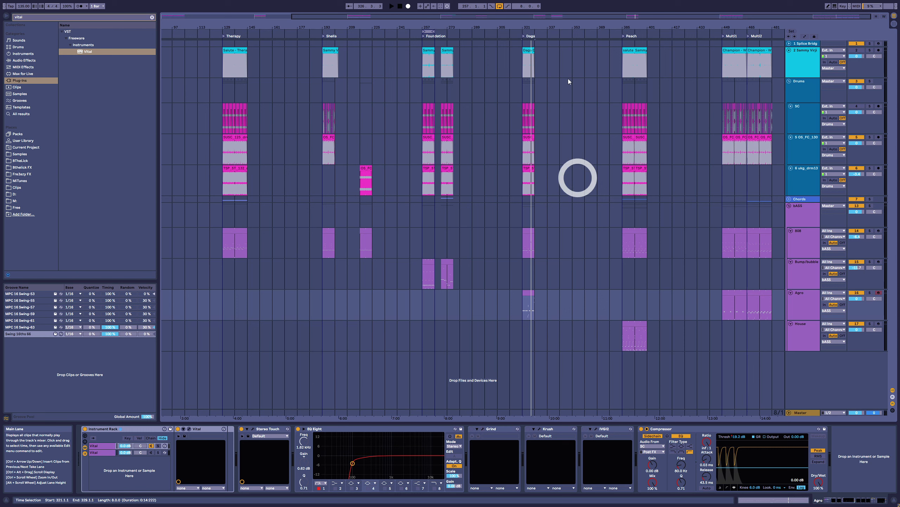
Play the Agro bass from the start of the Multi2 section
left_click(761, 293)
left_click(749, 308)
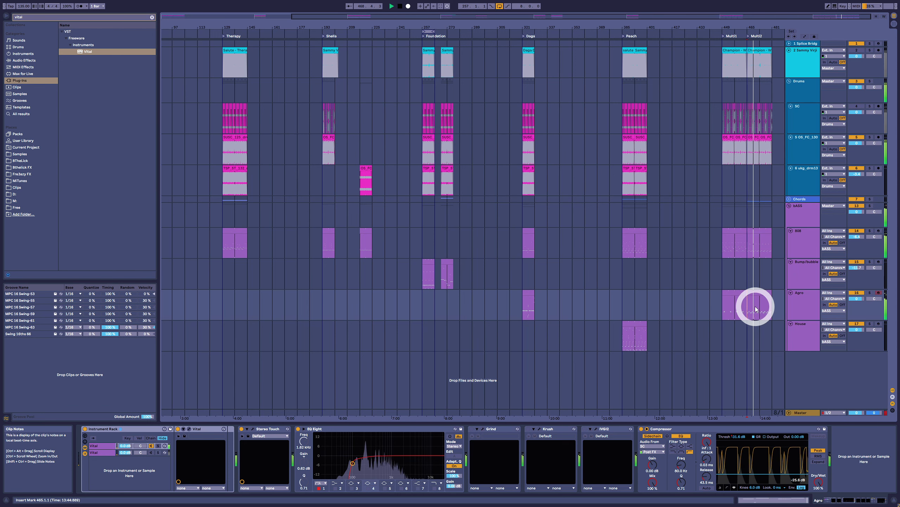
key("space")
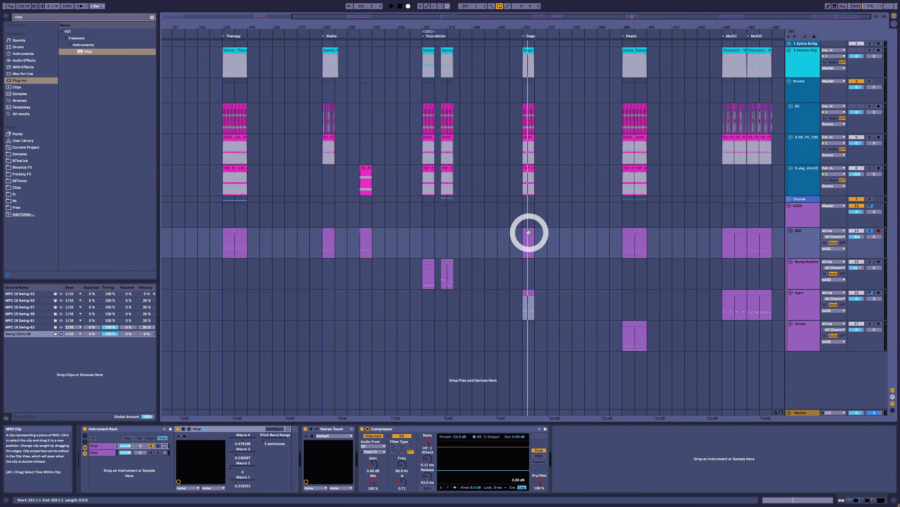
Audition the Daga section's 808 part on its own
left_click(528, 232)
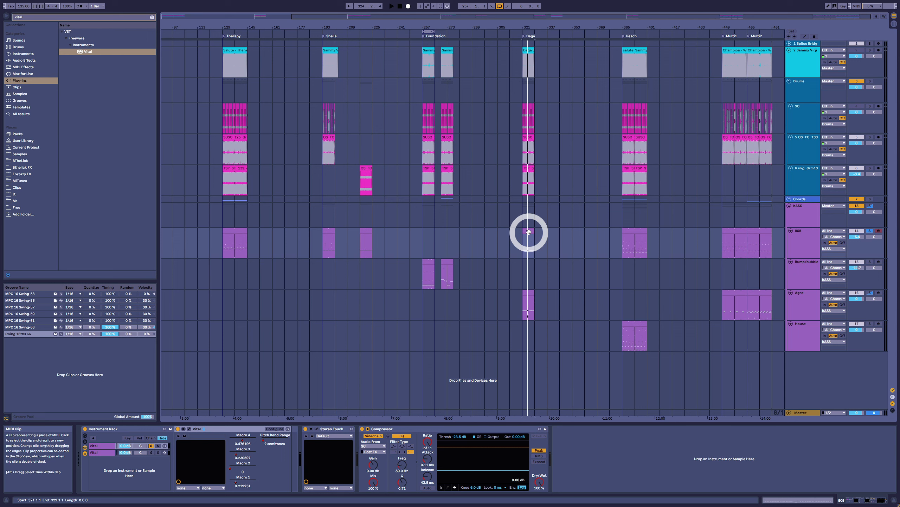
key("space")
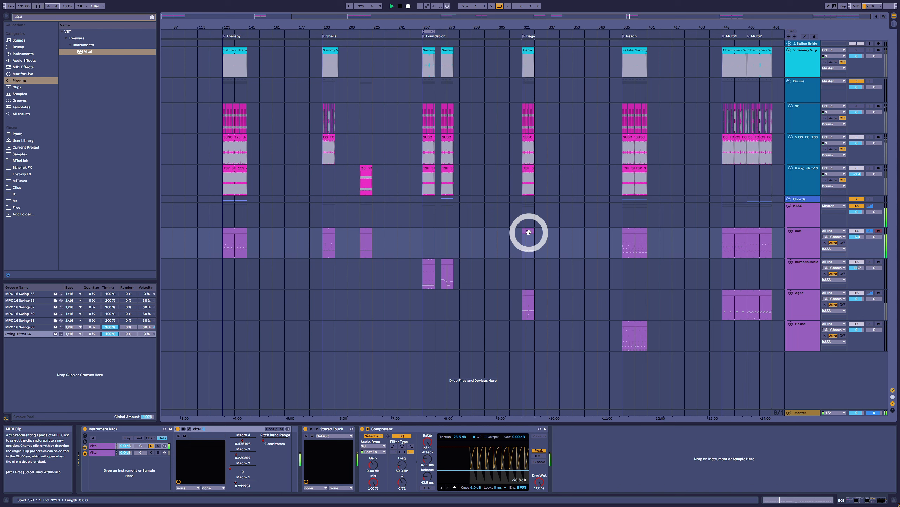
key("space")
left_click(533, 230)
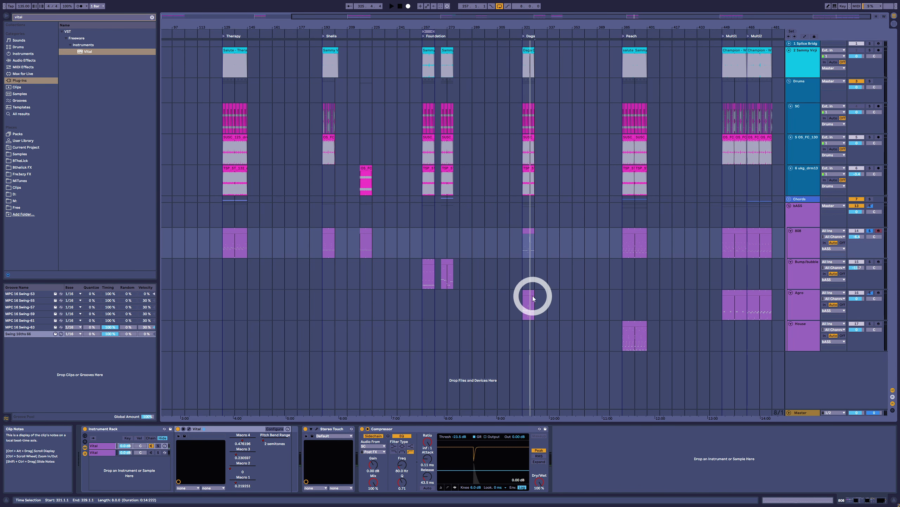
Open the Agro track's Daga Bass patch in Vital, play the Daga section and view envelope 2
left_click(533, 293)
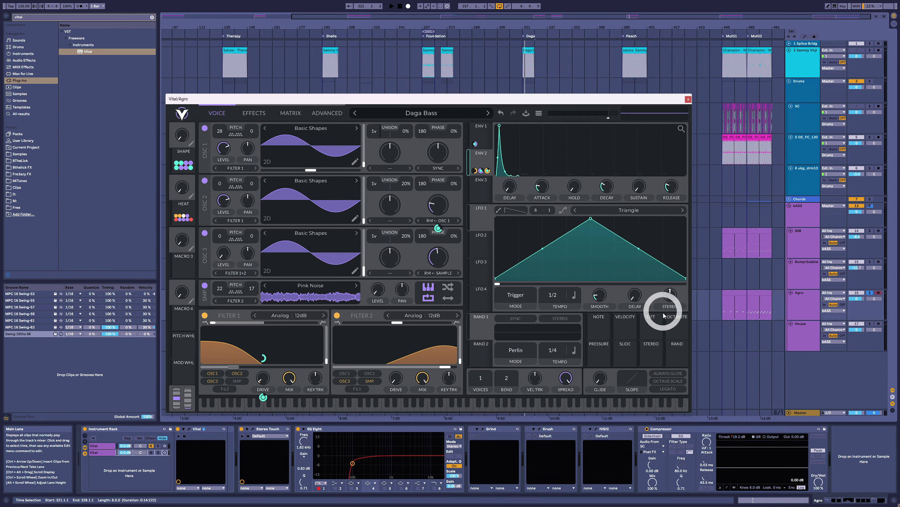
key("space")
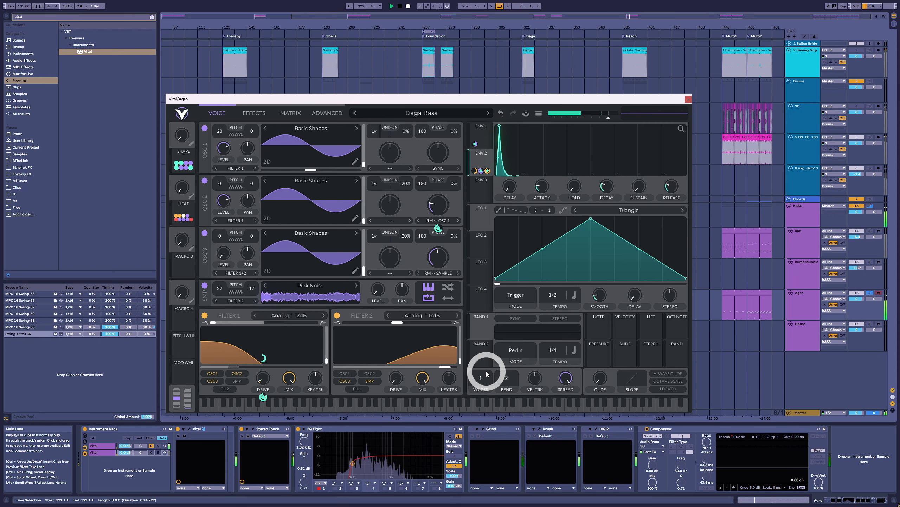
left_click(492, 193)
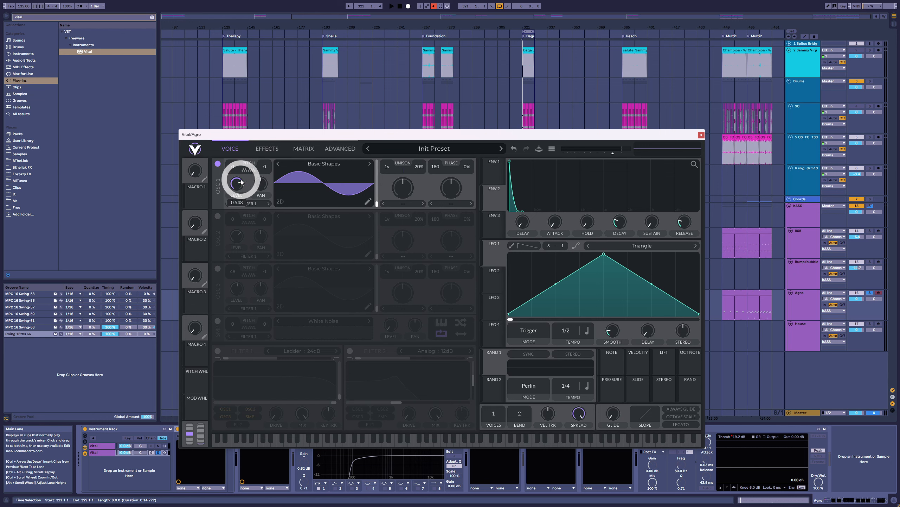
Play the Daga section with the Init Preset and enable oscillator 2 with its pitch transposed to 24 semitones
left_click(526, 47)
key("space")
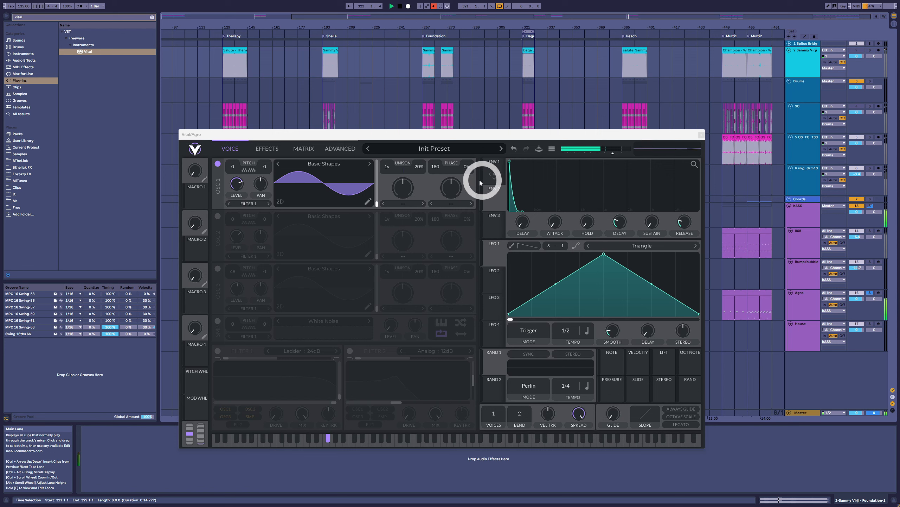
left_click(218, 217)
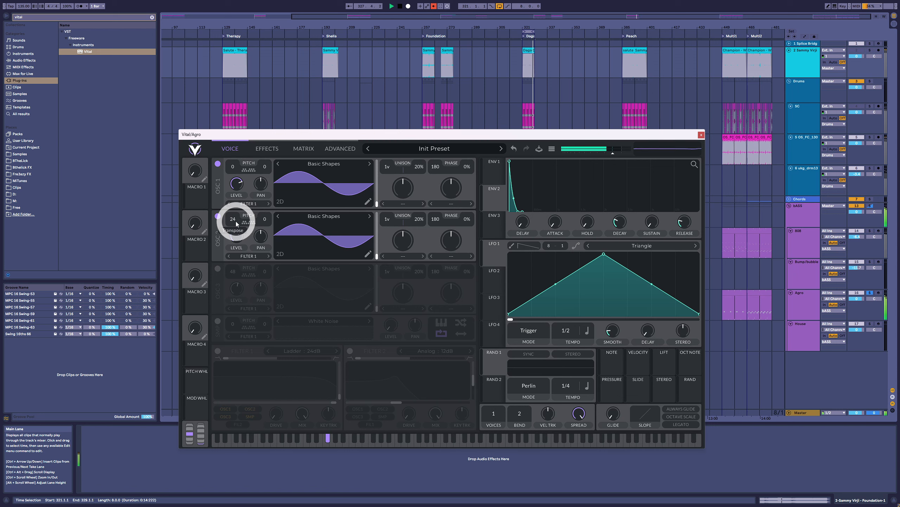
Enable Vital's distortion effect with the Soft Clip type and return to the oscillator settings
left_click(264, 152)
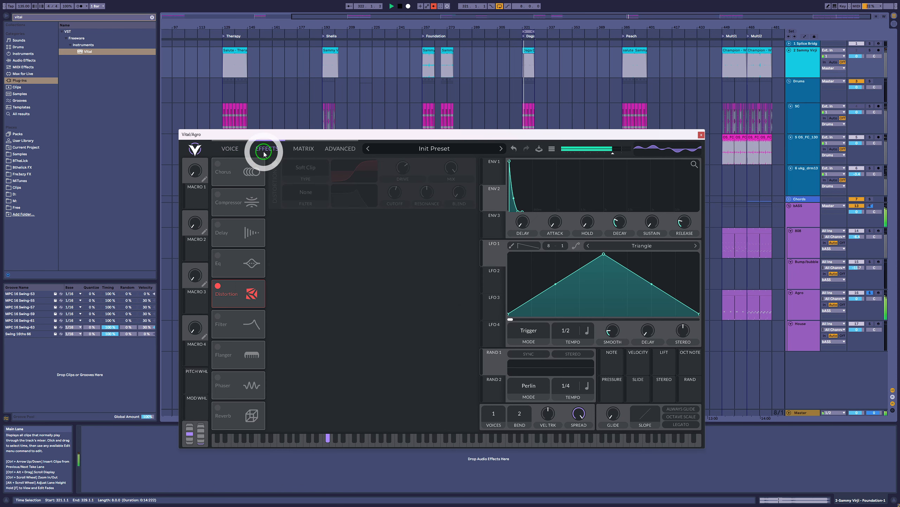
left_click(274, 165)
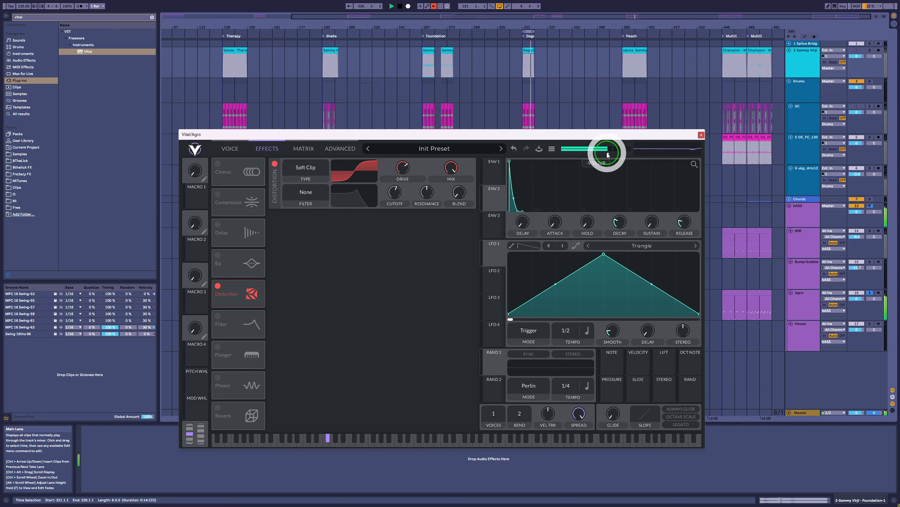
left_click(225, 149)
Audition oscillator 2 transposed to 48, 36 and 0 semitones, ending at 43
left_click(241, 223)
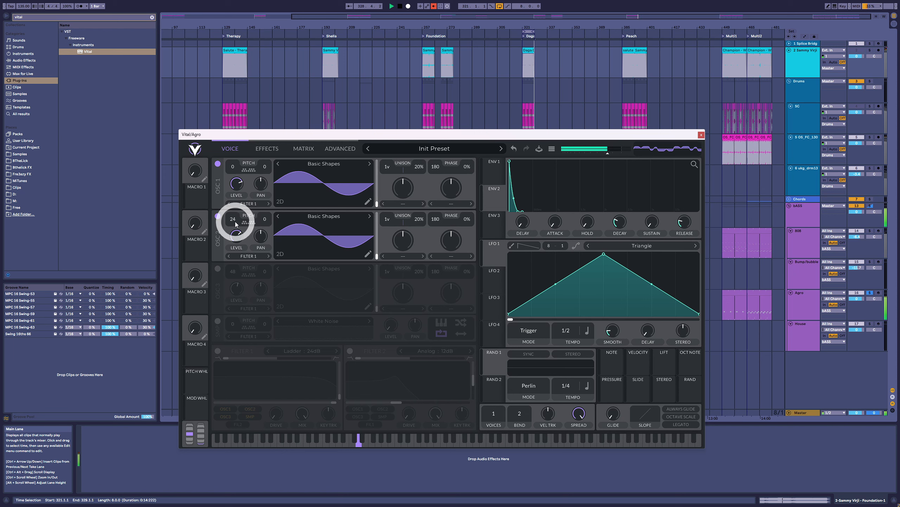
scroll(235, 224, "up", 1)
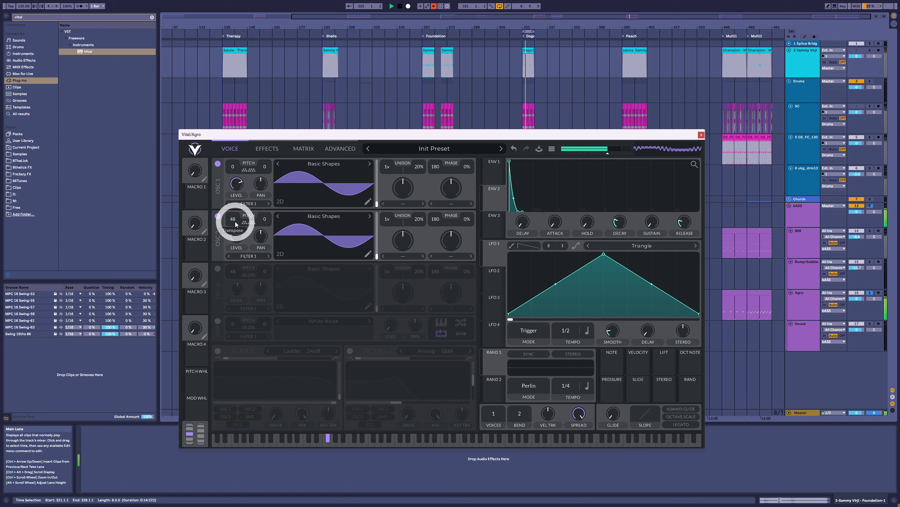
left_click_drag(240, 236, 238, 244)
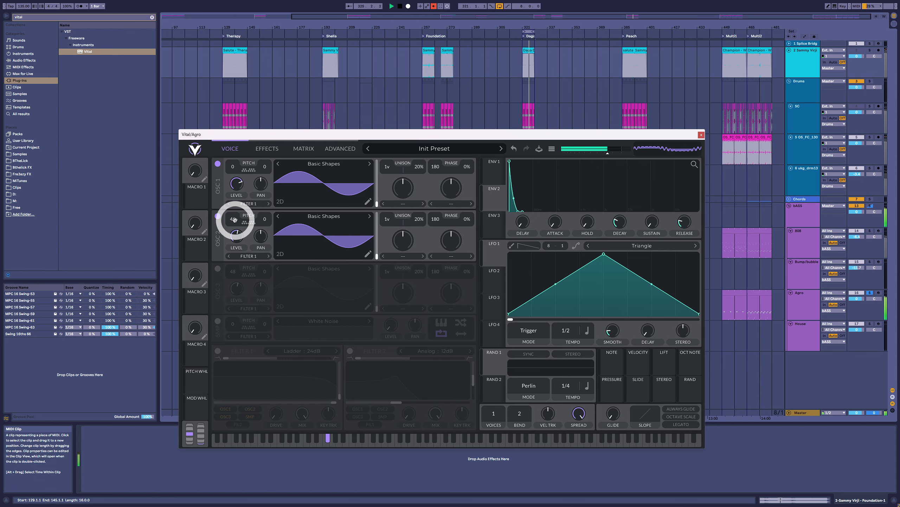
scroll(234, 219, "down", 1)
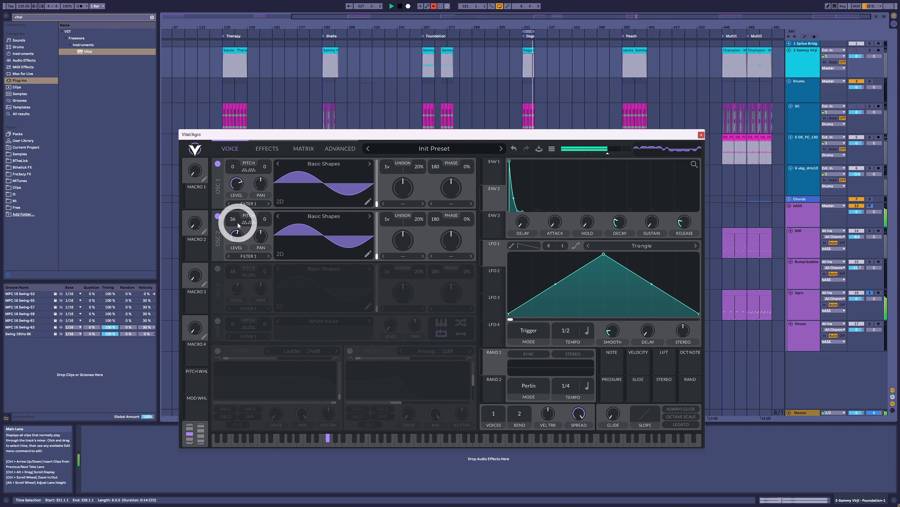
scroll(237, 224, "down", 1)
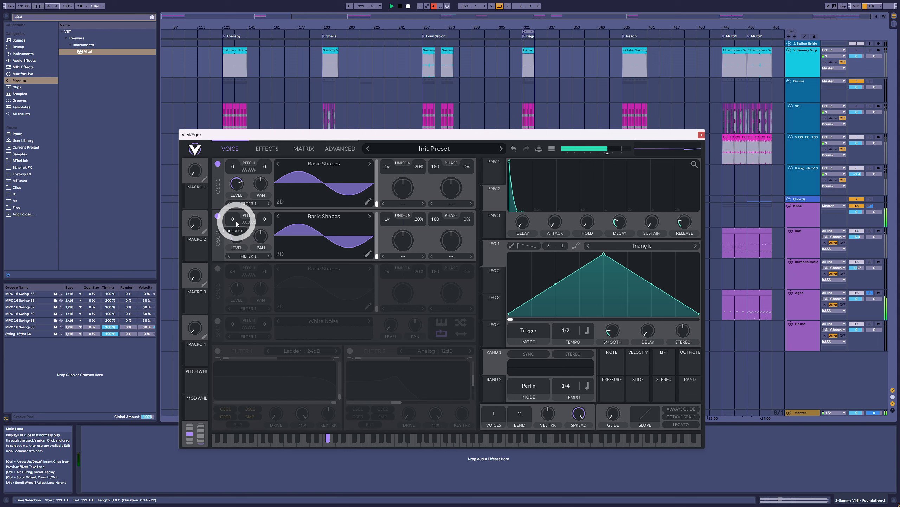
mouse_move(237, 223)
left_mouse_down()
mouse_move(240, 210)
mouse_move(237, 221)
left_mouse_up()
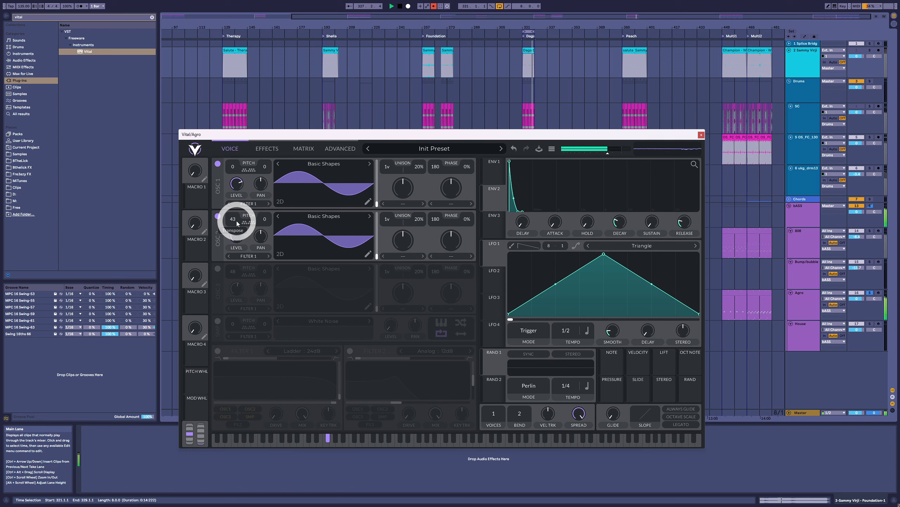
Audition oscillator 2 transposed to 0 and 28 semitones and settle on 40
left_click_drag(240, 239, 240, 239)
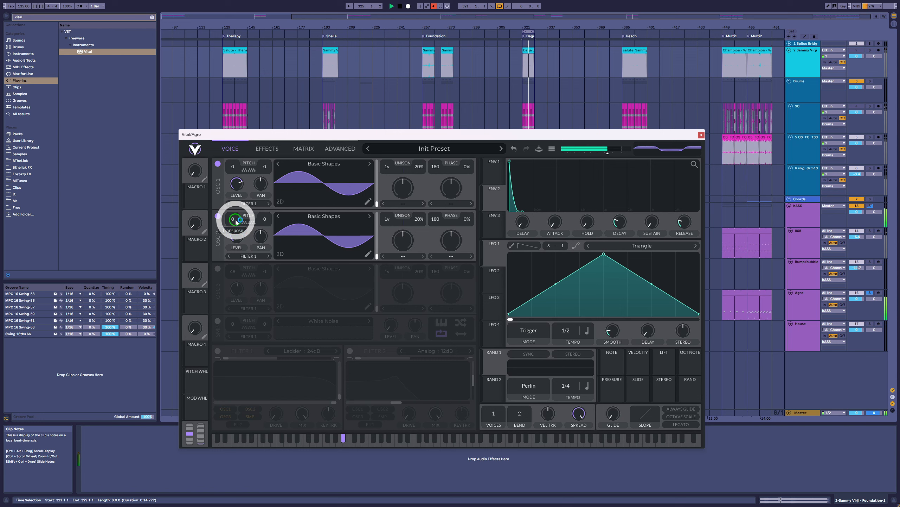
left_click_drag(235, 219, 237, 222)
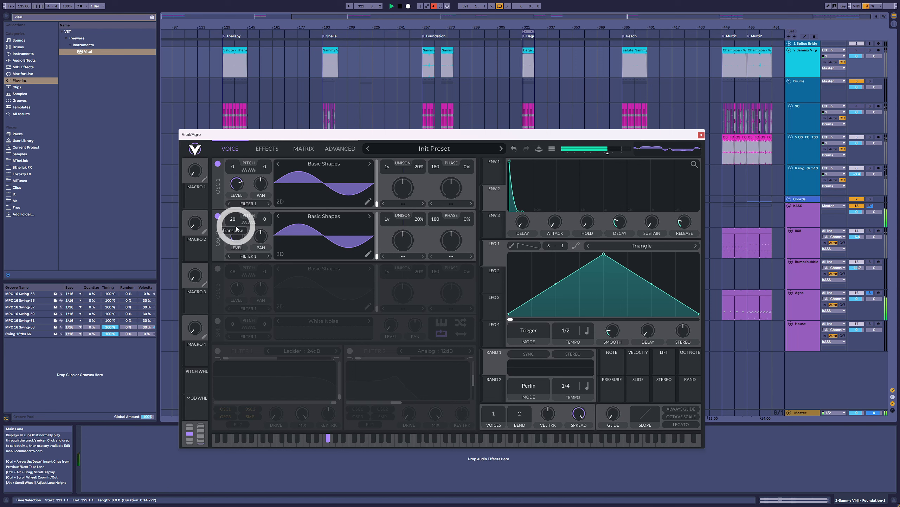
scroll(236, 225, "up", 1)
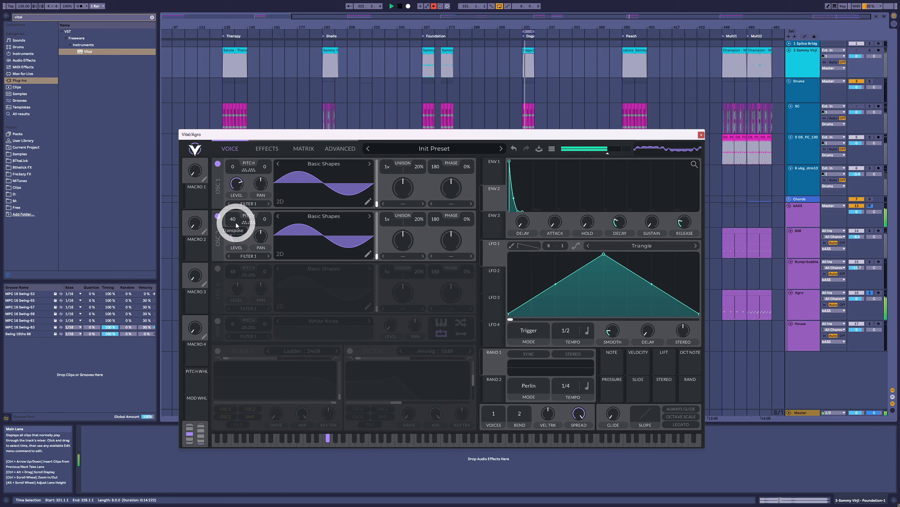
Lower oscillator 2's level to about 0.249 and enable oscillator 3 with its pitch transposed to 36 semitones
left_click_drag(238, 243, 240, 237)
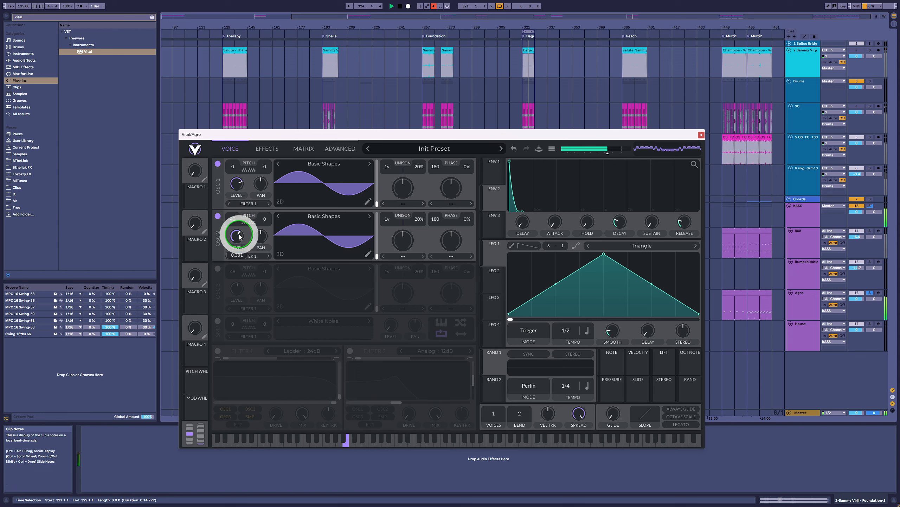
left_click_drag(239, 237, 237, 231)
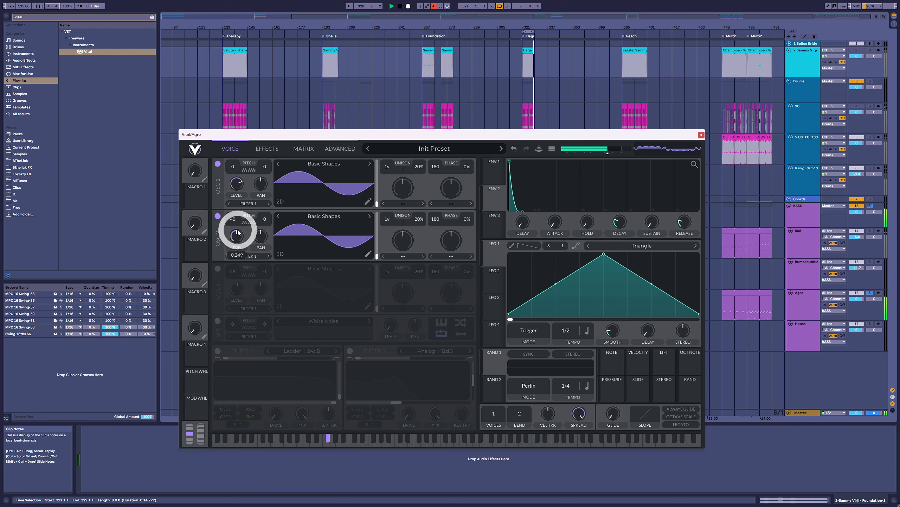
left_click(218, 268)
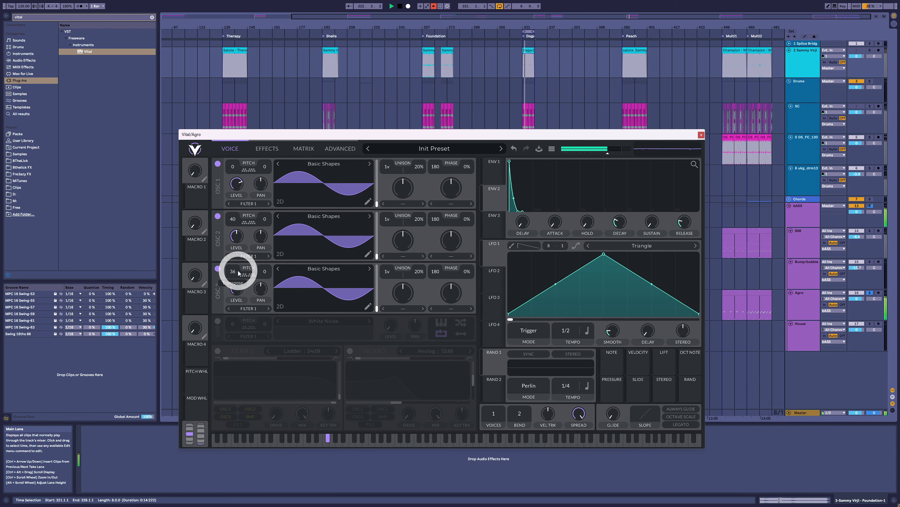
mouse_move(237, 271)
left_mouse_down()
mouse_move(235, 279)
mouse_move(241, 271)
left_mouse_up()
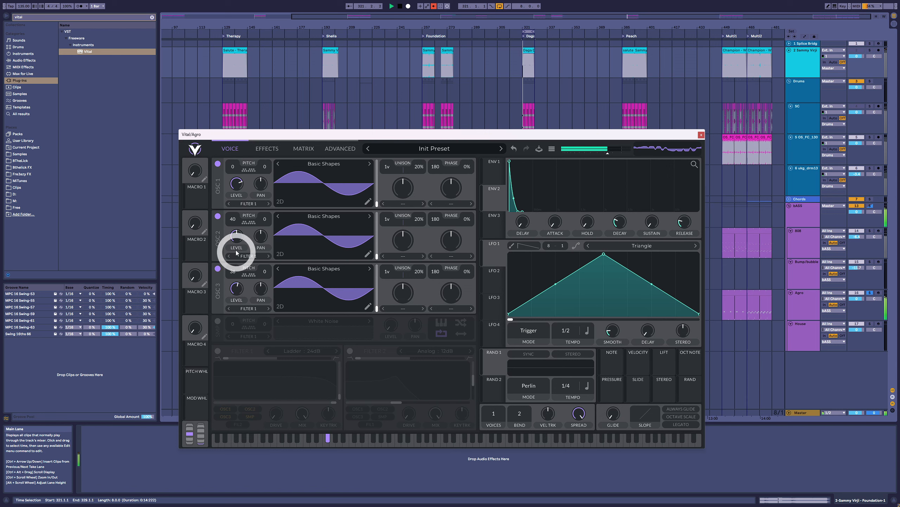
Enable filter 1 as a Ladder 24dB low-pass with its cutoff modulated by envelope 2, using an attack of 0.124 secs
left_click(217, 350)
left_click_drag(326, 400, 258, 398)
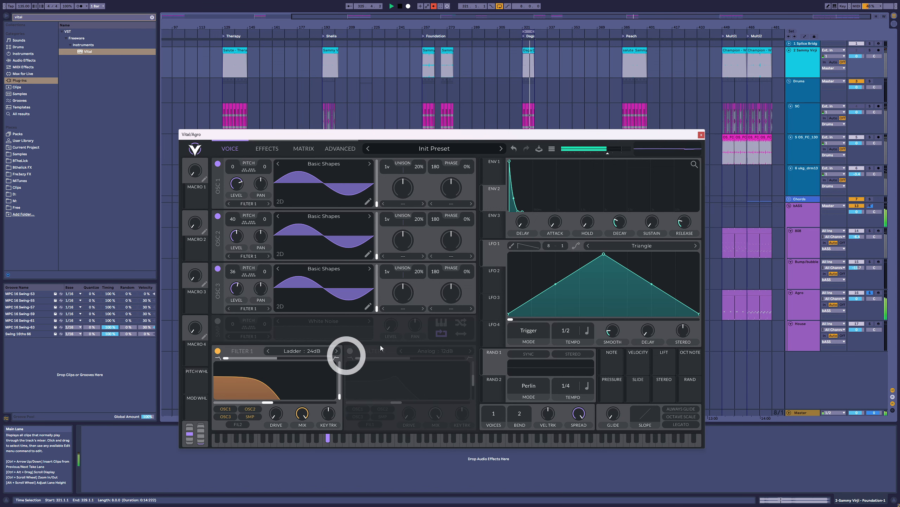
left_click_drag(499, 197, 262, 383)
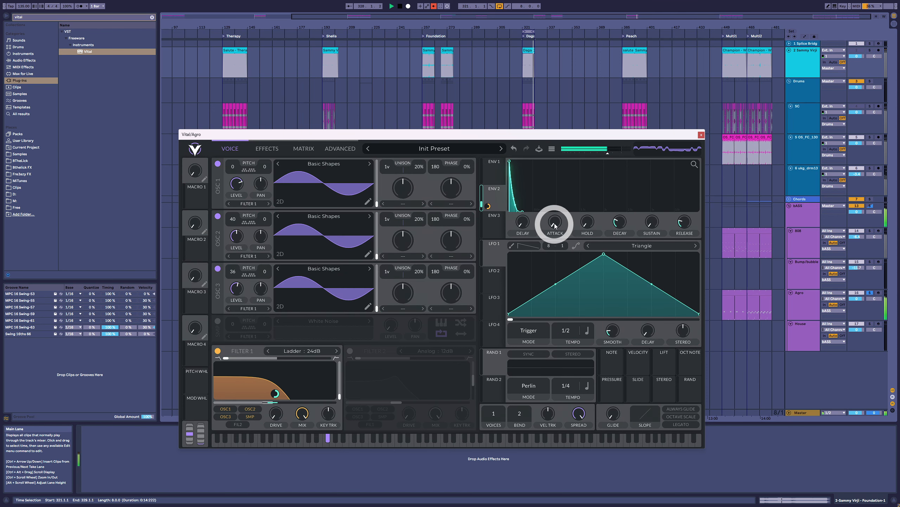
left_click_drag(557, 227, 555, 214)
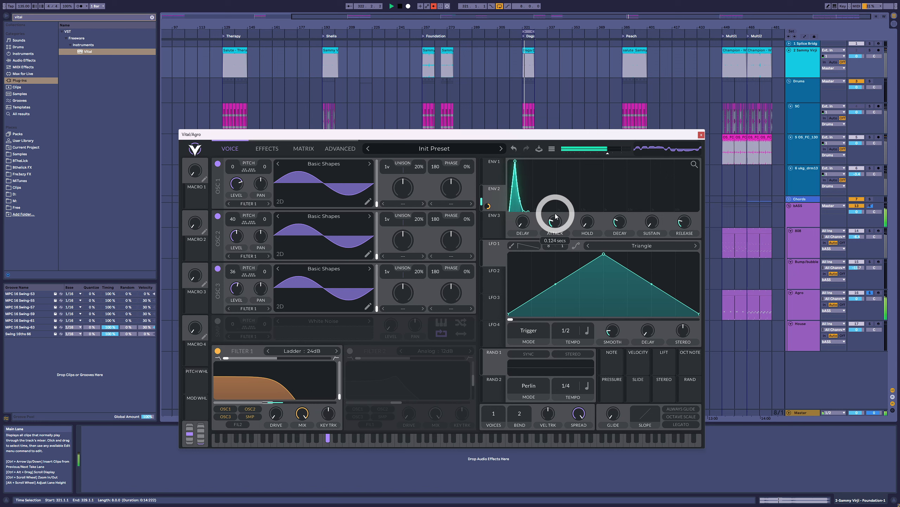
Lower oscillator 3's level and adjust the drive of the Soft Clip distortion
left_click_drag(236, 293, 232, 303)
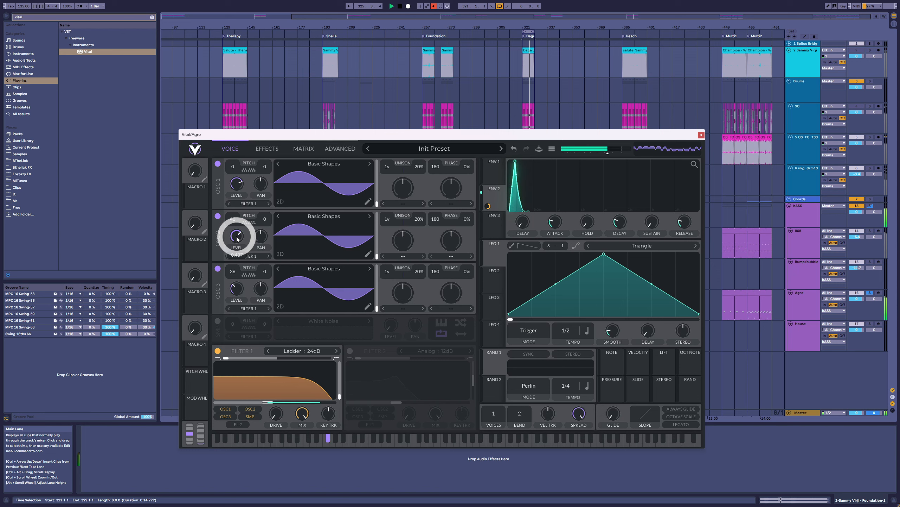
left_click(265, 148)
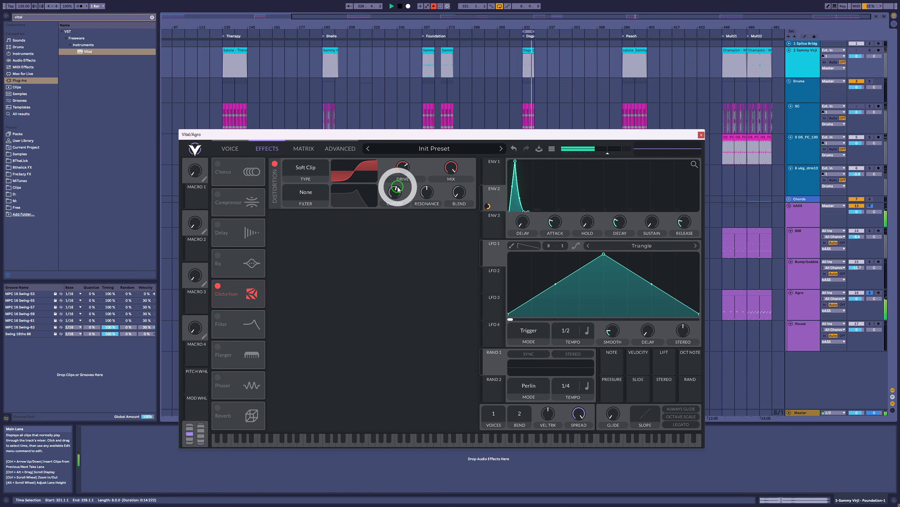
left_click_drag(402, 172, 403, 174)
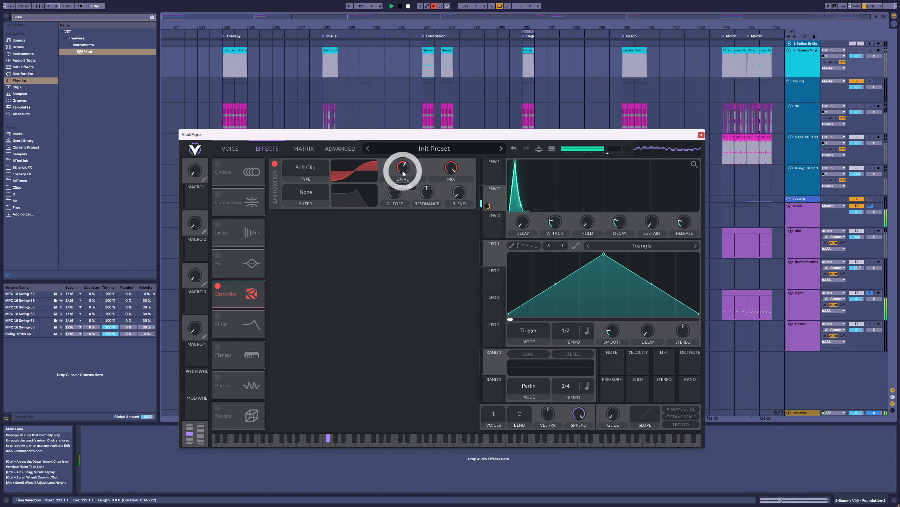
left_click_drag(610, 154, 611, 154)
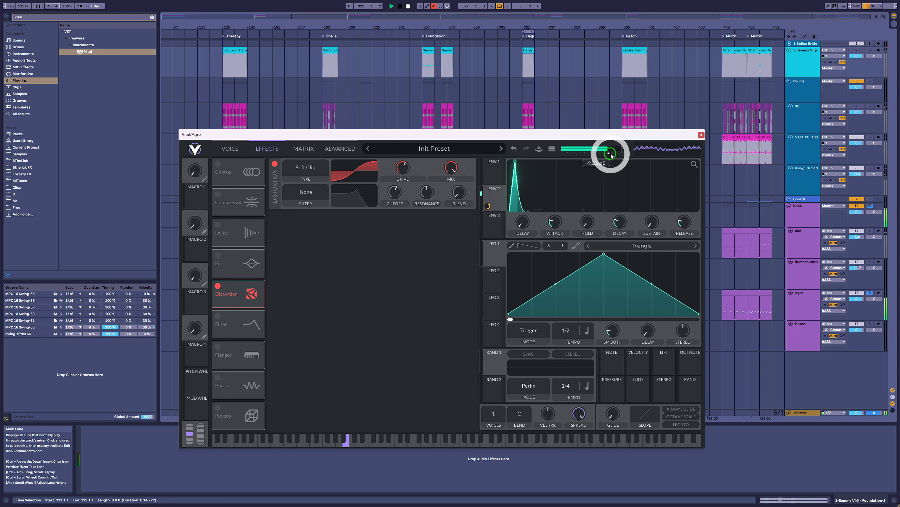
Switch off oscillators 2 and 3 and the distortion effect, leaving only oscillator 1 active
left_click(229, 149)
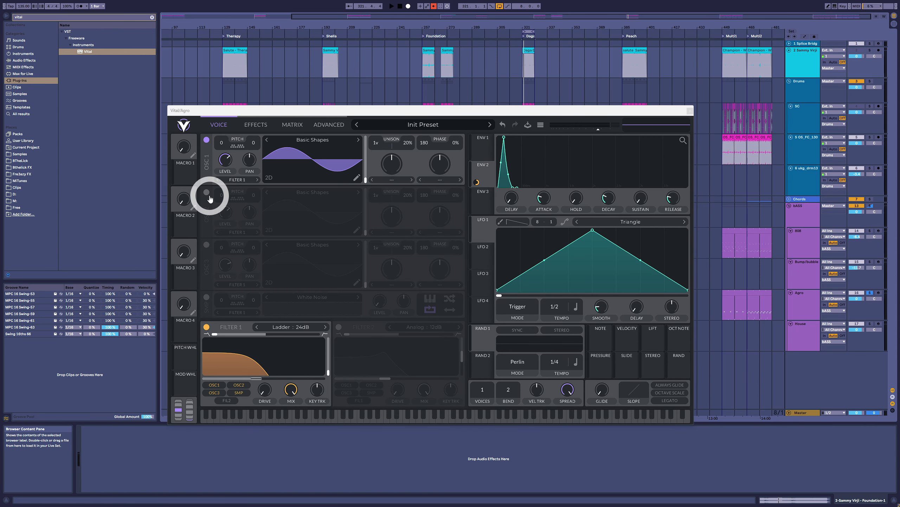
left_click(250, 125)
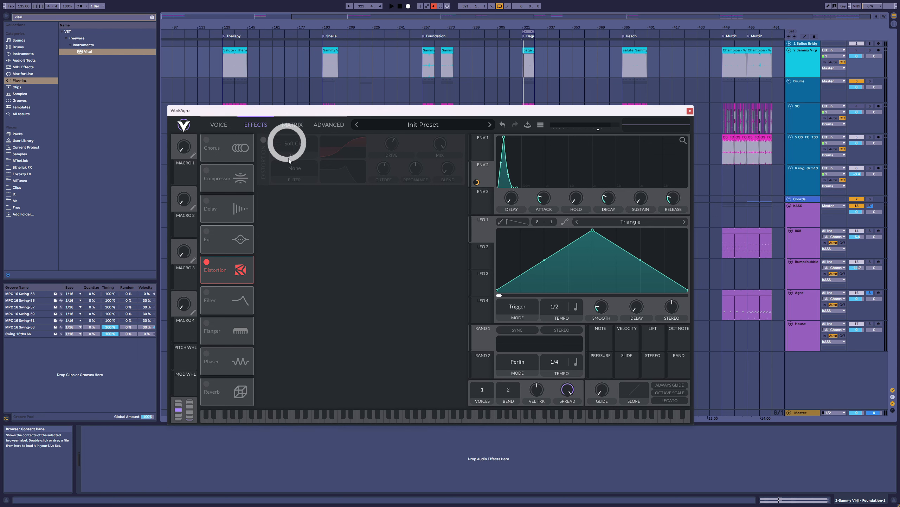
left_click(217, 126)
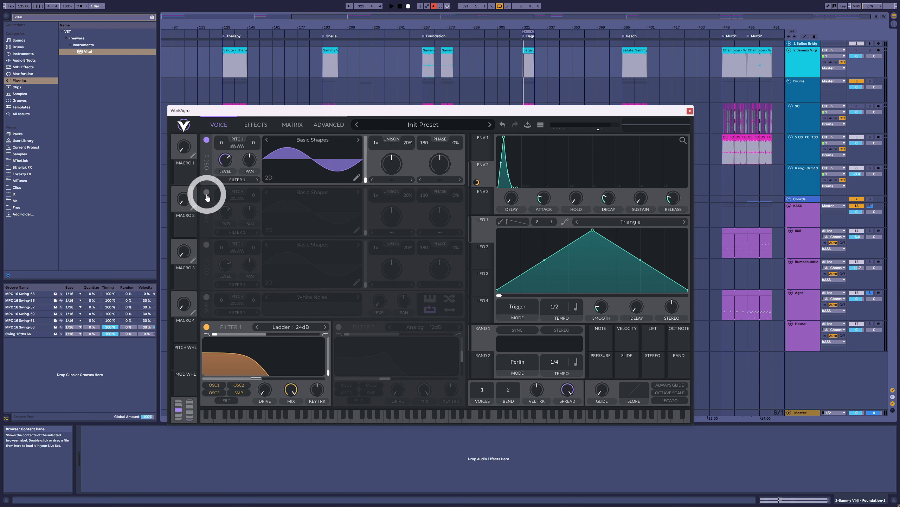
Play the Daga section and open filter 1's cutoff to about 14122 Hz
left_click(525, 47)
key("space")
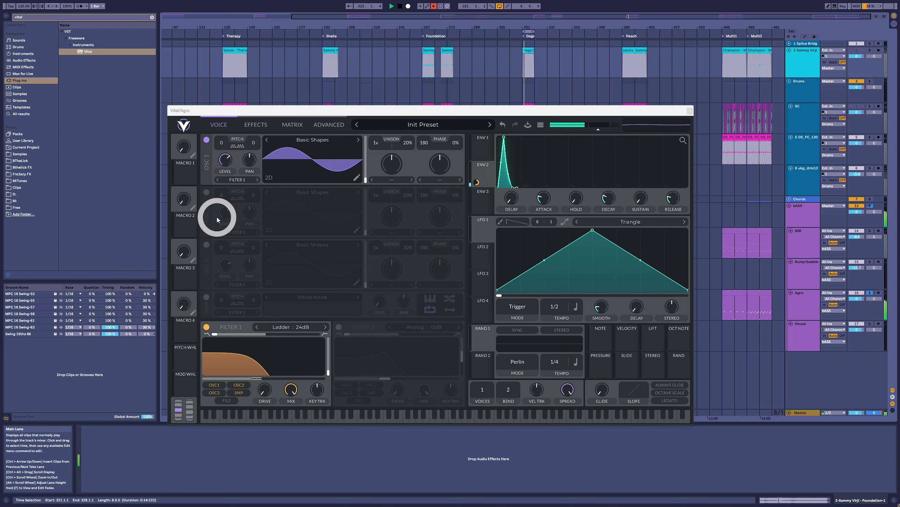
left_click(266, 379)
left_click_drag(267, 379, 320, 378)
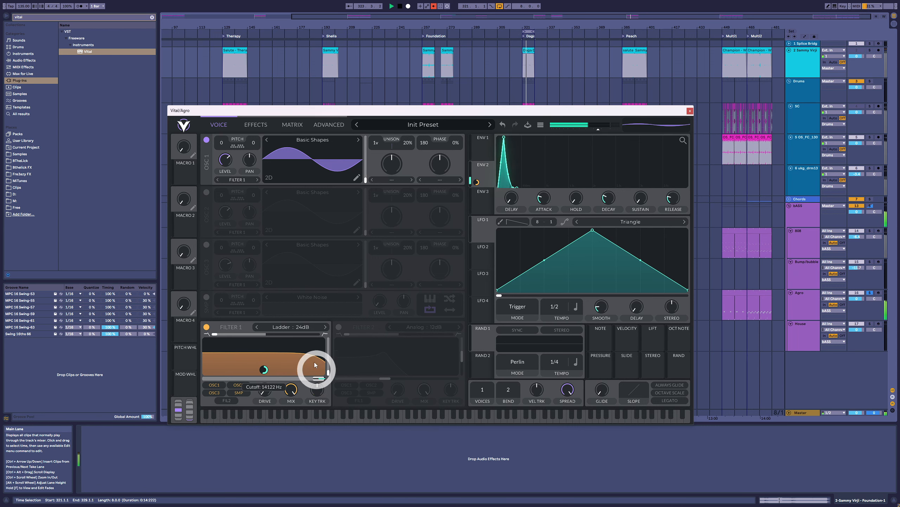
Enable oscillator 2 at zero level and have it frequency-modulate oscillator 1 using the FM ← Osc 2 option
left_click(207, 193)
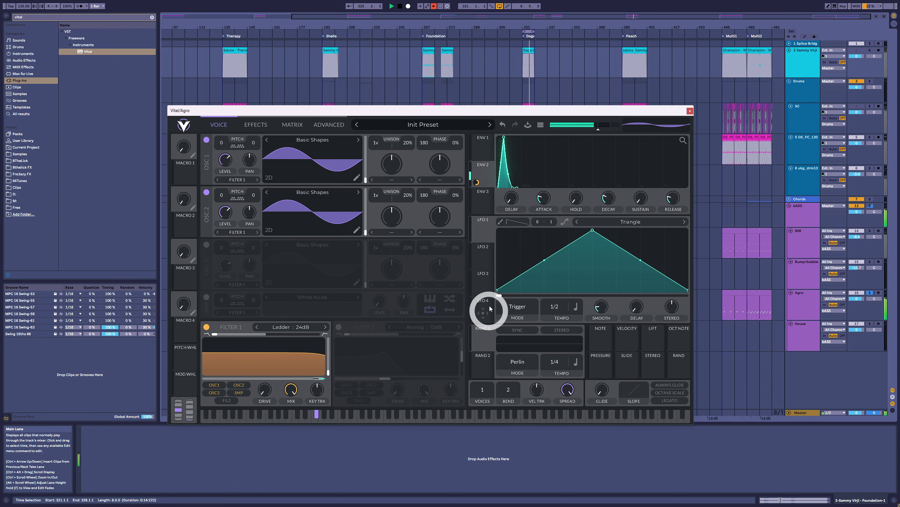
left_click(440, 179)
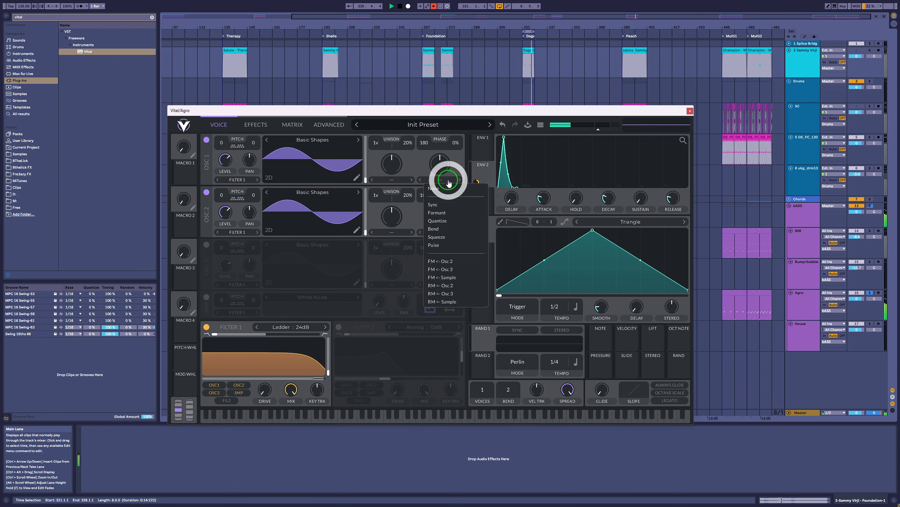
left_click(452, 265)
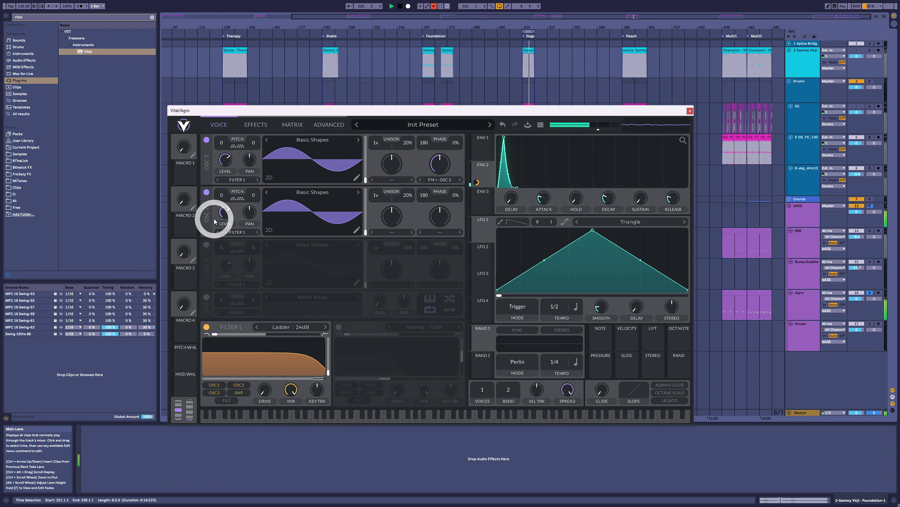
left_click_drag(228, 209, 227, 245)
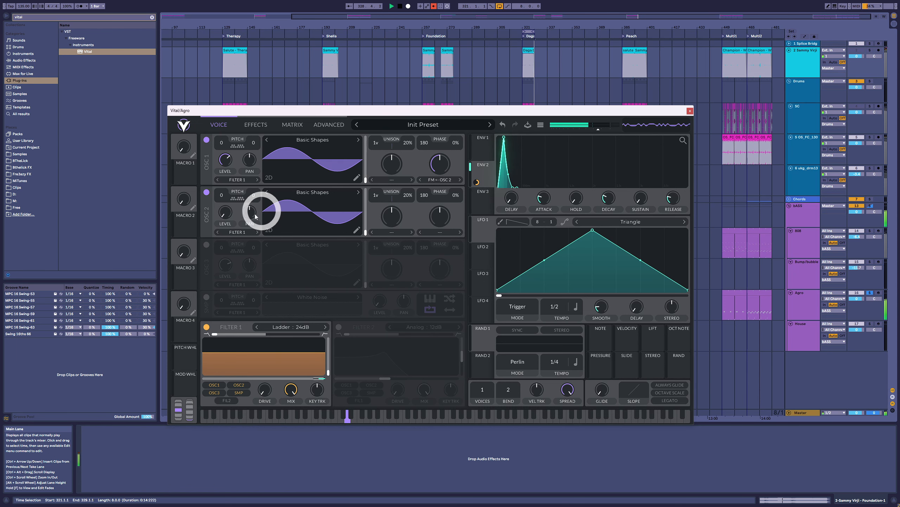
Compare the sound with oscillator 2 off and on, and vary the amount of FM on oscillator 1
left_click(207, 195)
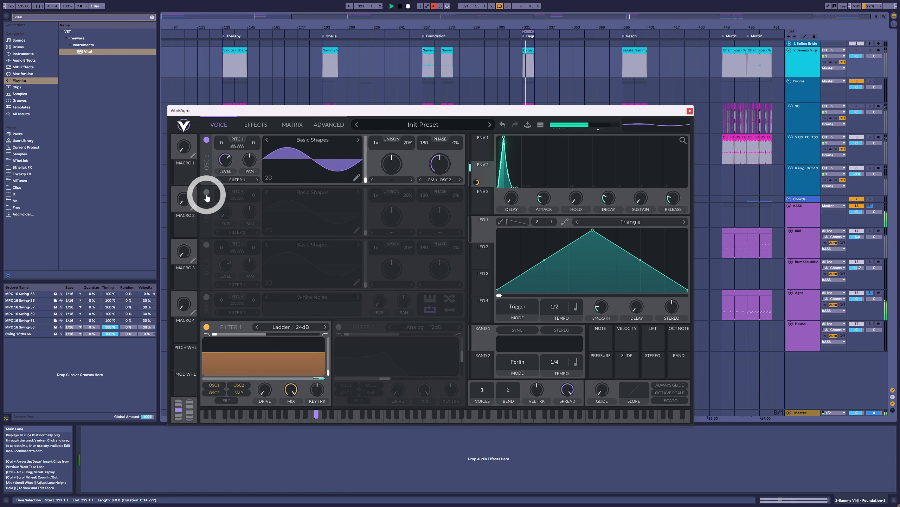
left_click(207, 195)
mouse_move(442, 157)
left_mouse_down()
mouse_move(434, 161)
mouse_move(440, 180)
mouse_move(439, 171)
left_mouse_up()
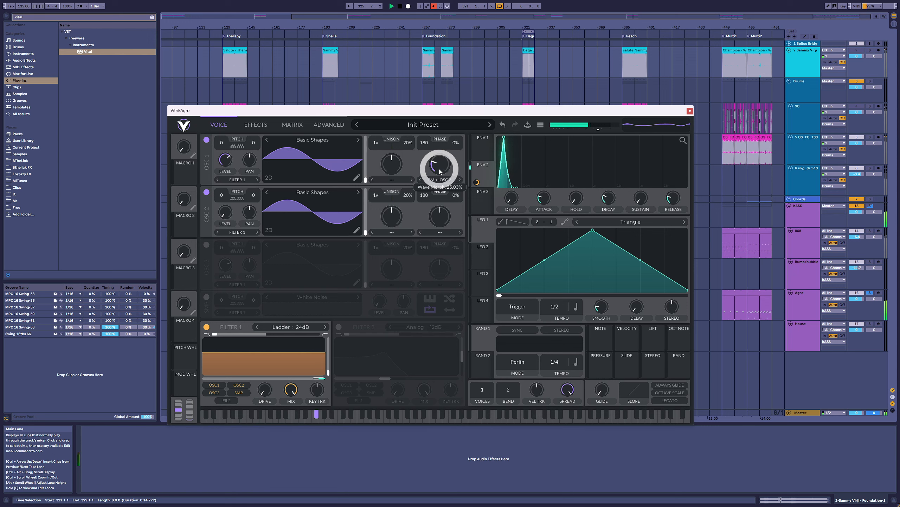
mouse_move(440, 165)
left_mouse_down()
mouse_move(445, 135)
mouse_move(443, 169)
left_mouse_up()
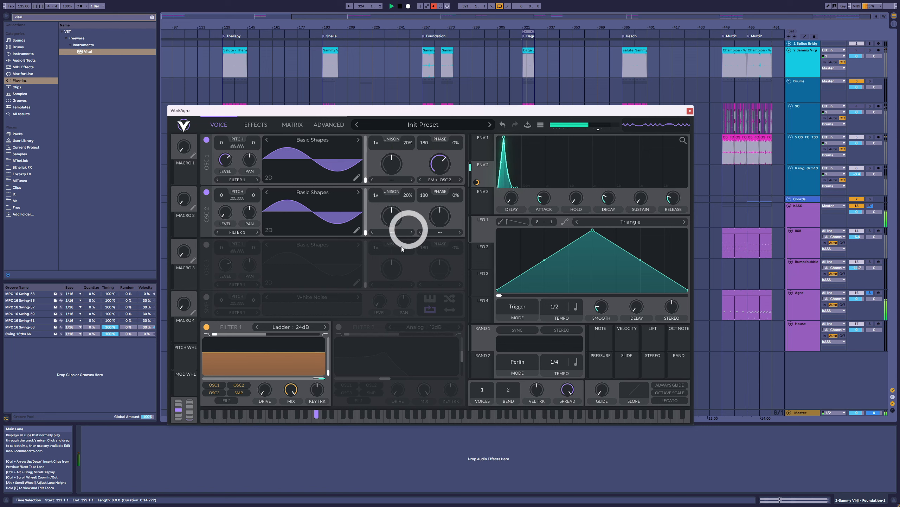
Close down filter 1's cutoff and reduce oscillator 1's FM amount, with oscillator 2 transposed to 12 semitones
left_click_drag(319, 378, 250, 381)
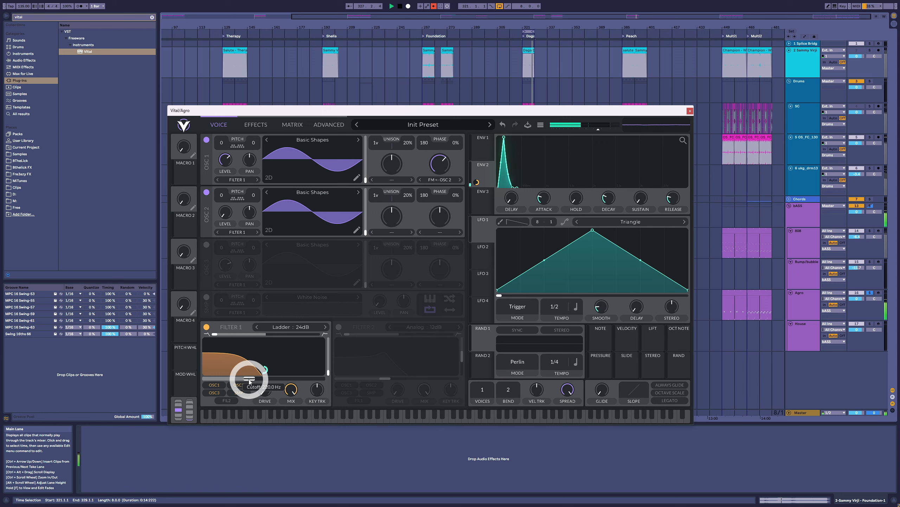
left_click_drag(439, 161, 442, 196)
left_click_drag(250, 381, 321, 380)
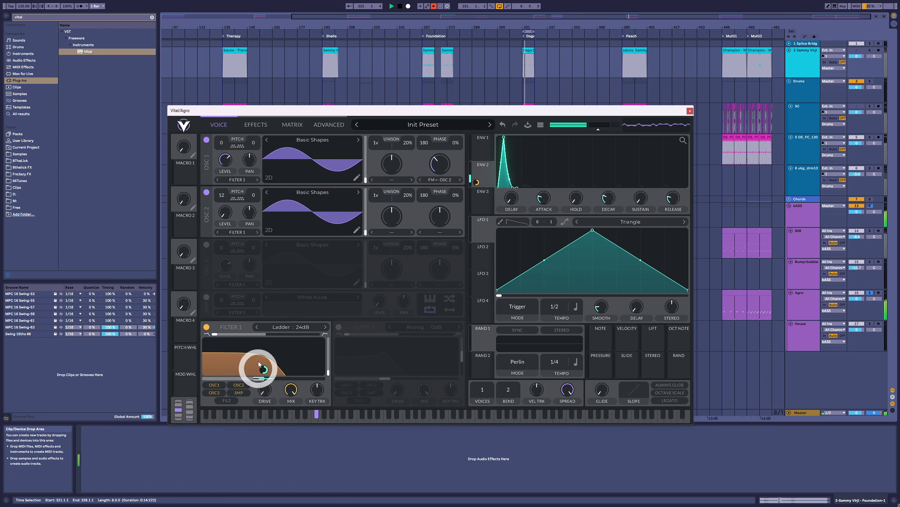
Audition oscillator 2 transposed to 24, 36 and 48 semitones while adjusting oscillator 1's FM amount
scroll(221, 194, "up", 12)
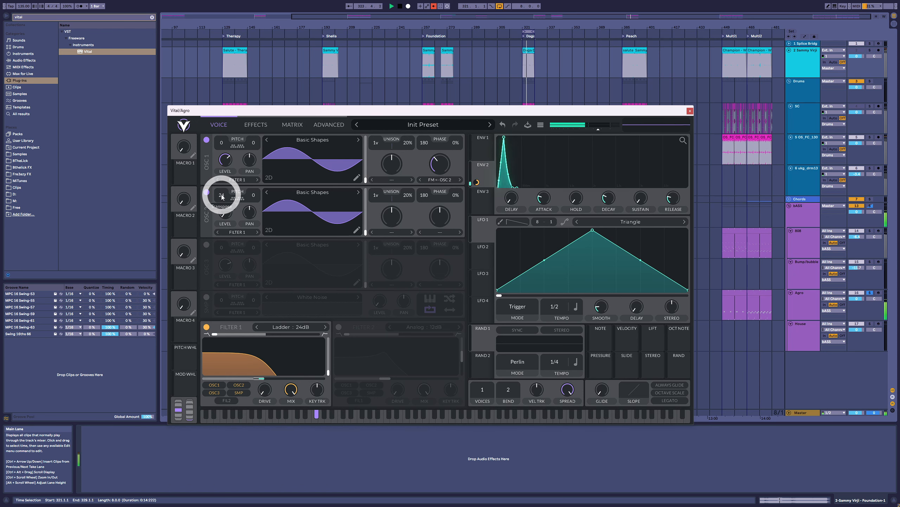
left_click_drag(443, 174, 441, 167)
left_click_drag(230, 200, 221, 195)
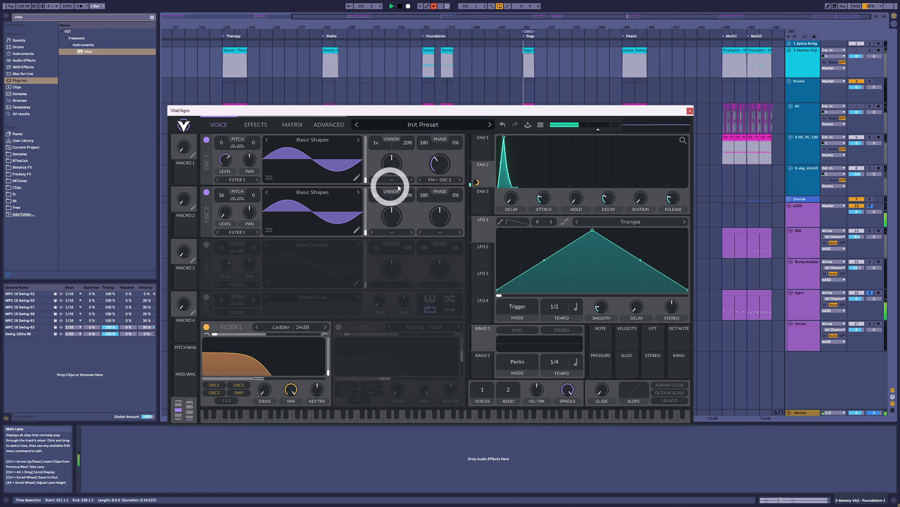
left_click_drag(432, 160, 434, 169)
left_click(221, 197)
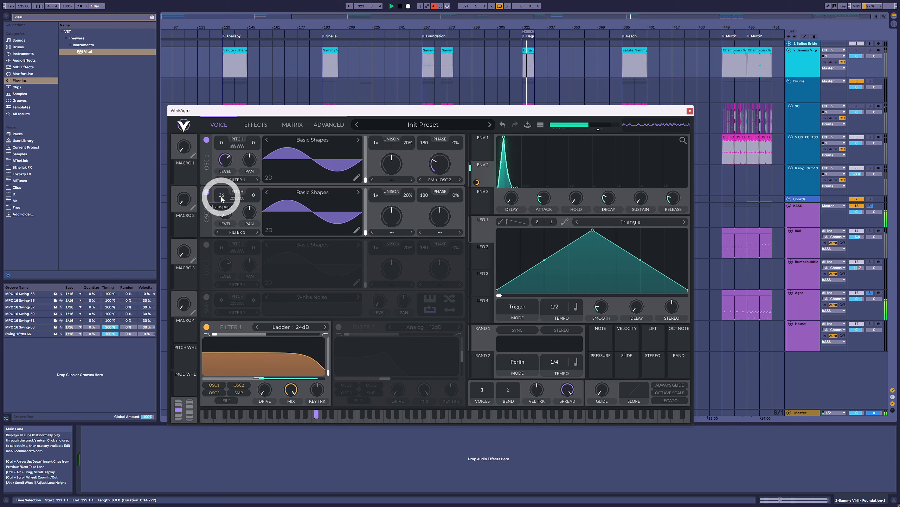
left_click(396, 212)
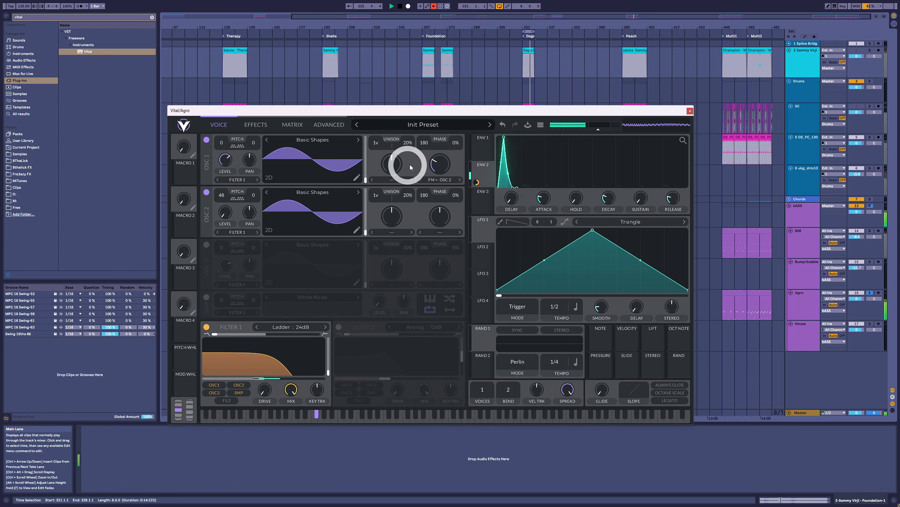
Transpose oscillator 2 to 19 semitones and readjust the FM amount on oscillator 1
left_click_drag(439, 164, 440, 171)
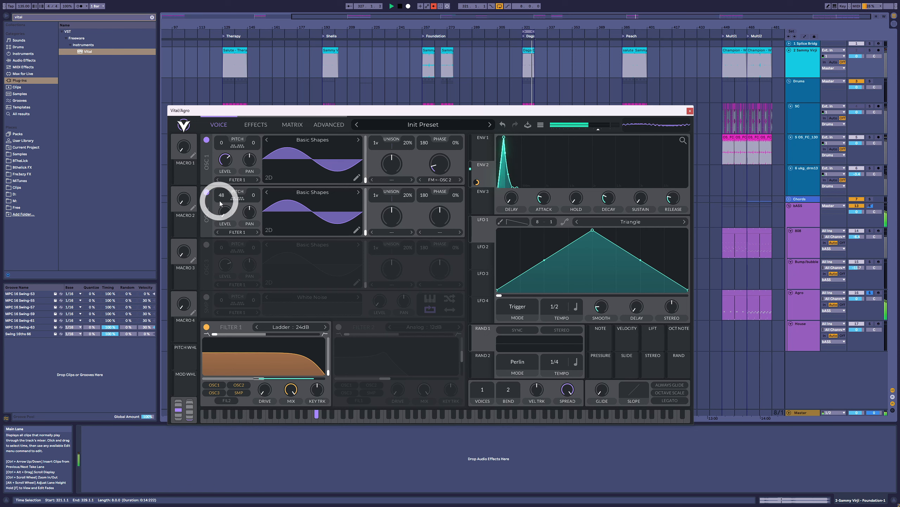
left_click(232, 209)
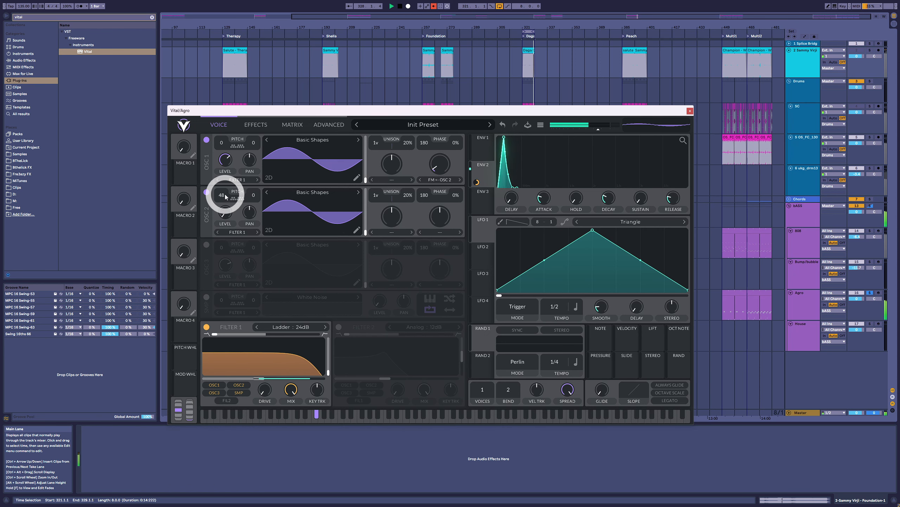
left_click_drag(225, 194, 227, 185)
left_click_drag(442, 167, 445, 155)
left_click_drag(230, 195, 226, 195)
left_click_drag(439, 168, 442, 167)
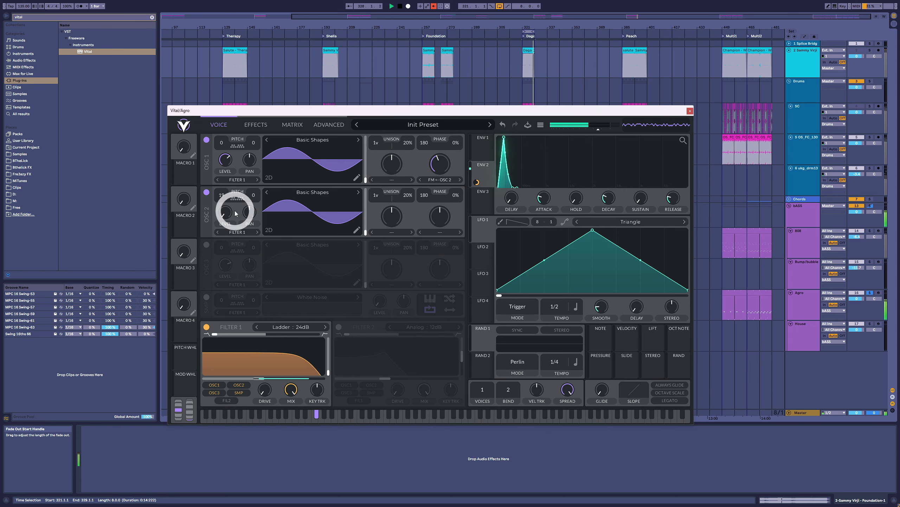
Audition oscillator 2 transposed to 31 and 28 semitones while varying the FM amount on oscillator 1 without distortion
scroll(221, 196, "up", 12)
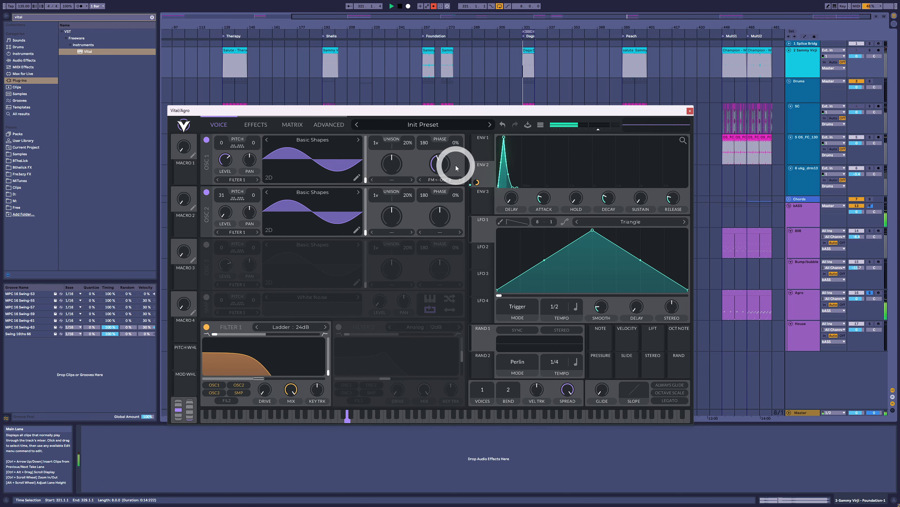
left_click_drag(452, 170, 449, 175)
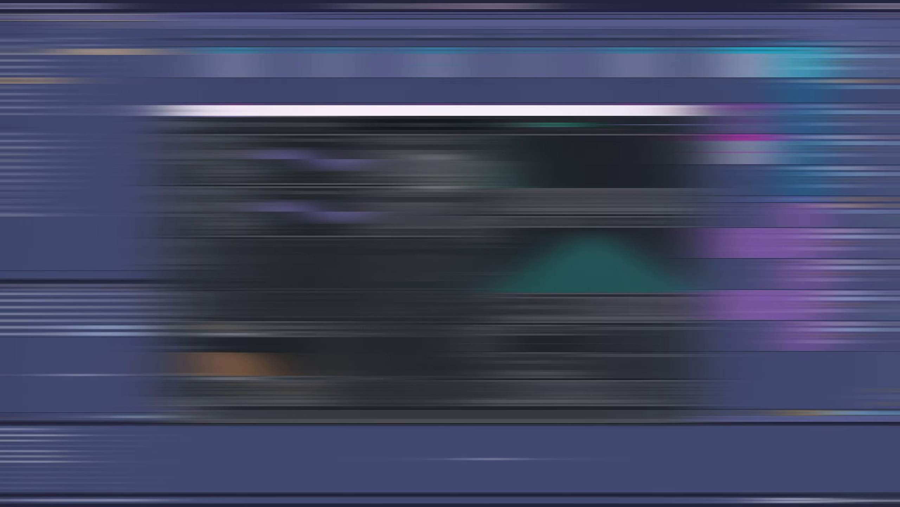
left_click(260, 127)
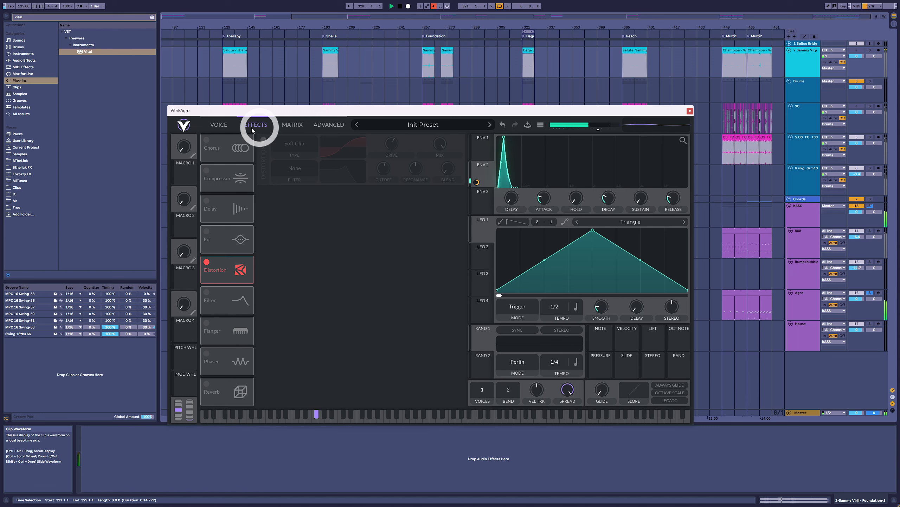
left_click(220, 125)
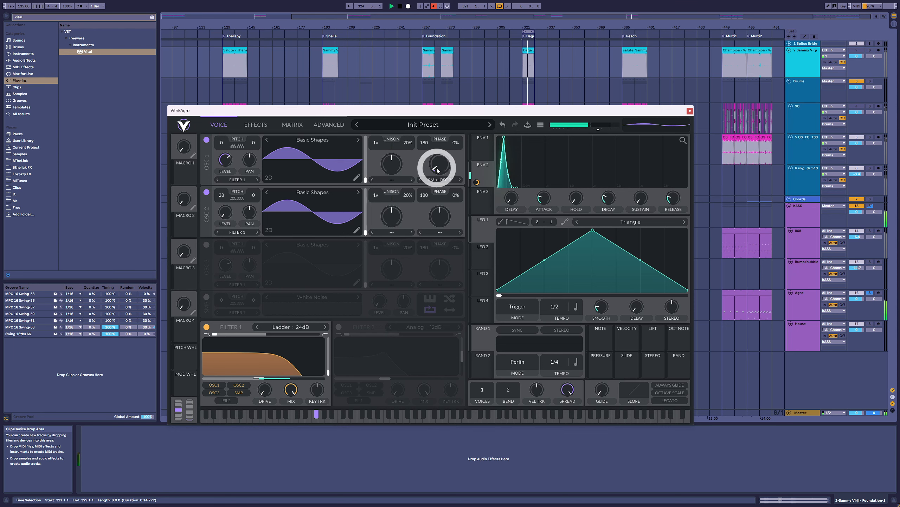
left_click_drag(439, 169, 440, 156)
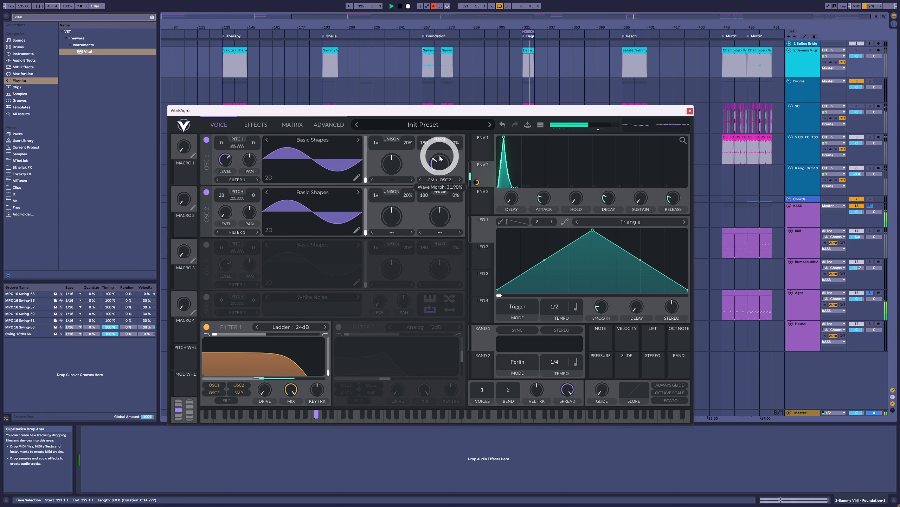
left_click_drag(438, 161, 439, 184)
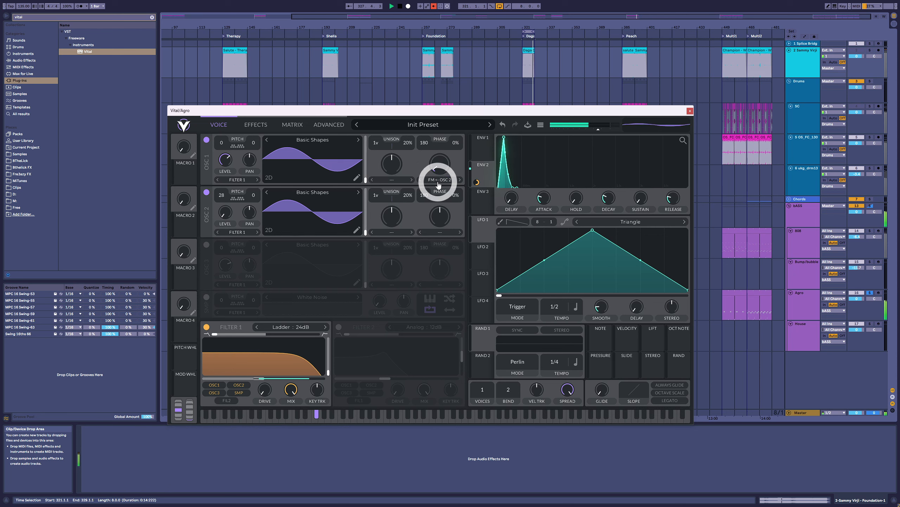
Switch oscillator 1's morph mode to RM ← Osc 2, transpose oscillator 2 to 40 semitones and raise the RM amount to about 79%
left_click(438, 184)
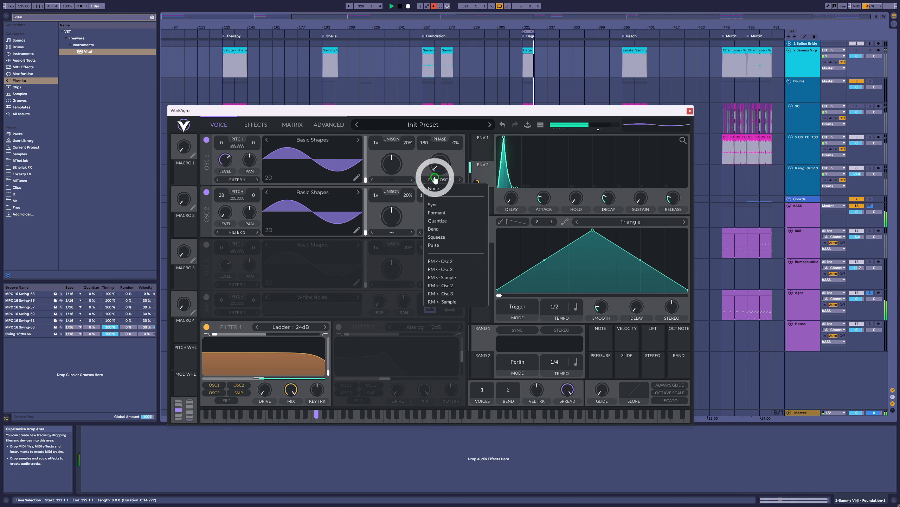
left_click(457, 289)
mouse_move(442, 165)
left_mouse_down()
mouse_move(448, 168)
mouse_move(451, 129)
mouse_move(438, 159)
left_mouse_up()
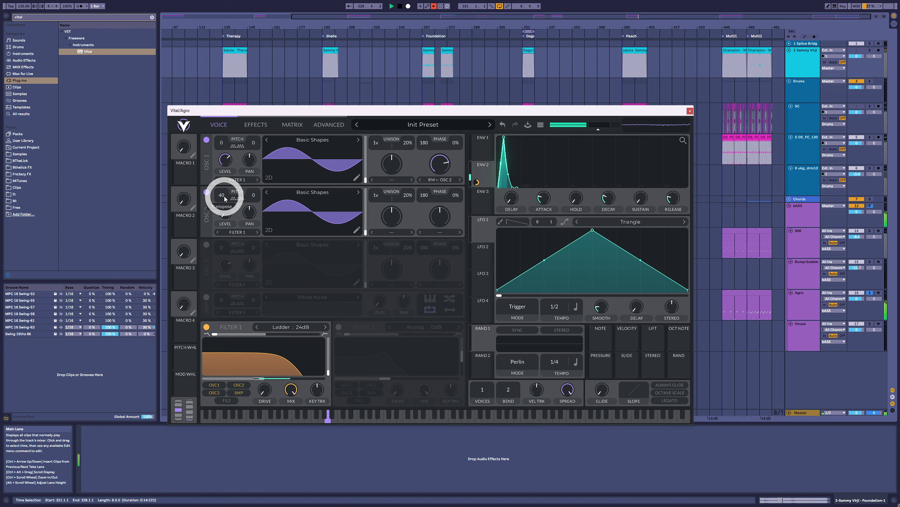
left_click_drag(441, 166, 442, 169)
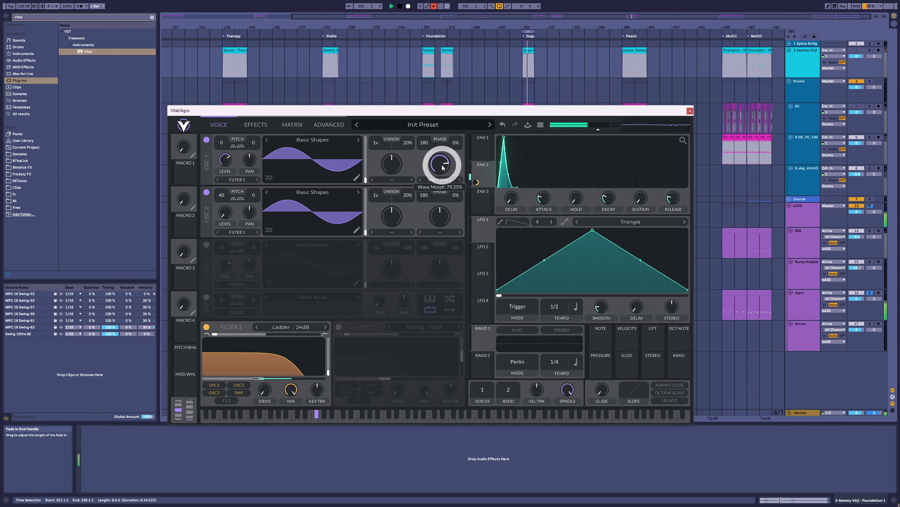
Turn on the Soft Clip distortion effect and increase its drive
left_click(255, 125)
left_click(263, 141)
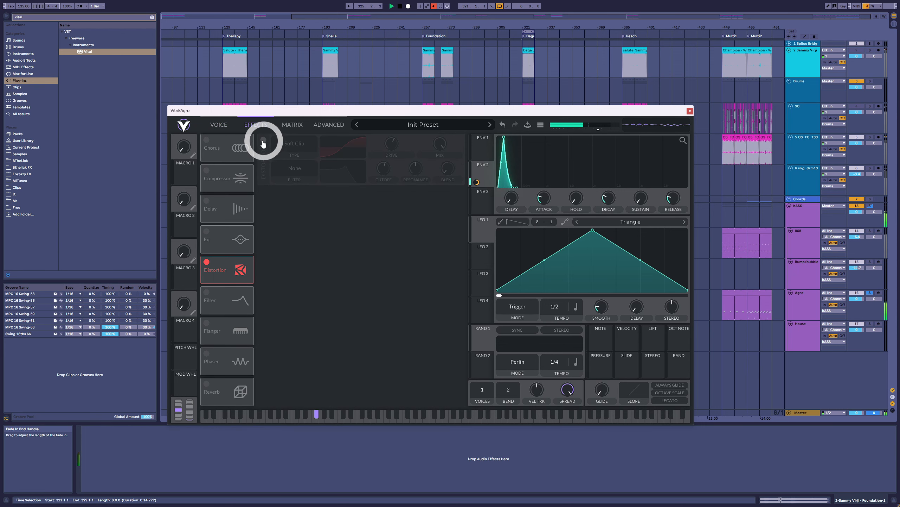
left_click(263, 140)
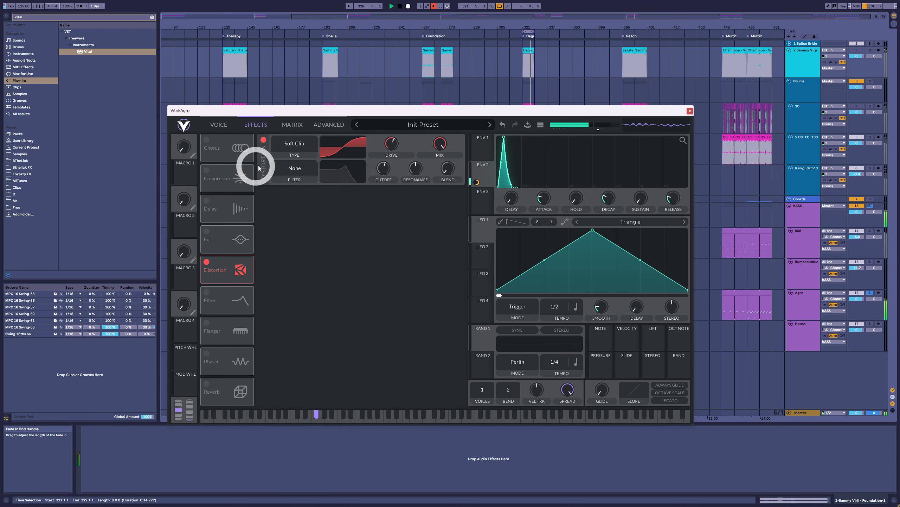
left_click_drag(386, 149, 388, 148)
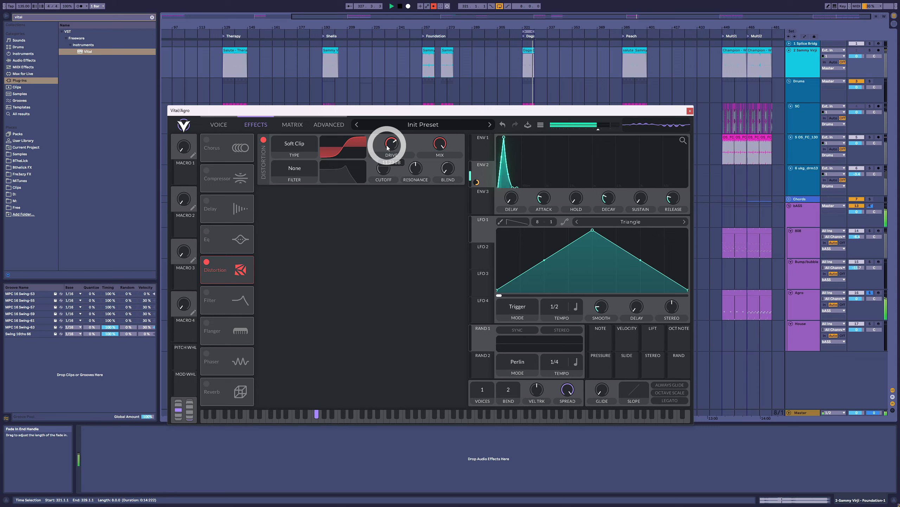
left_click(232, 129)
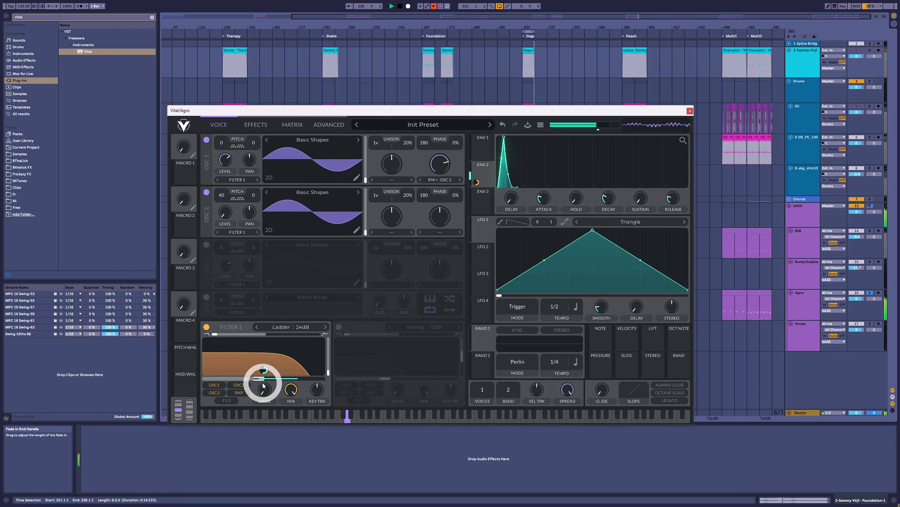
Turn oscillator 1's RM amount down to zero and reset oscillator 2's transposition to 0 semitones
left_click_drag(440, 163, 439, 174)
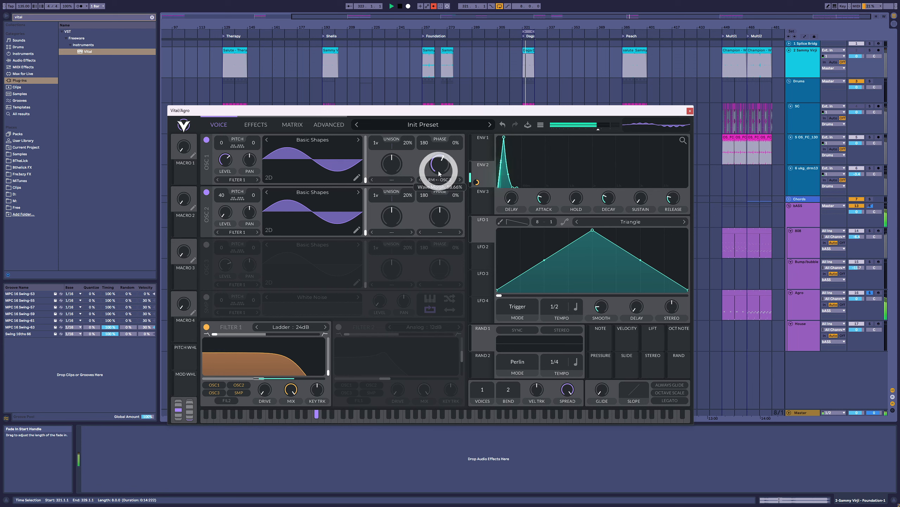
left_click_drag(429, 178, 436, 235)
double_click(223, 194)
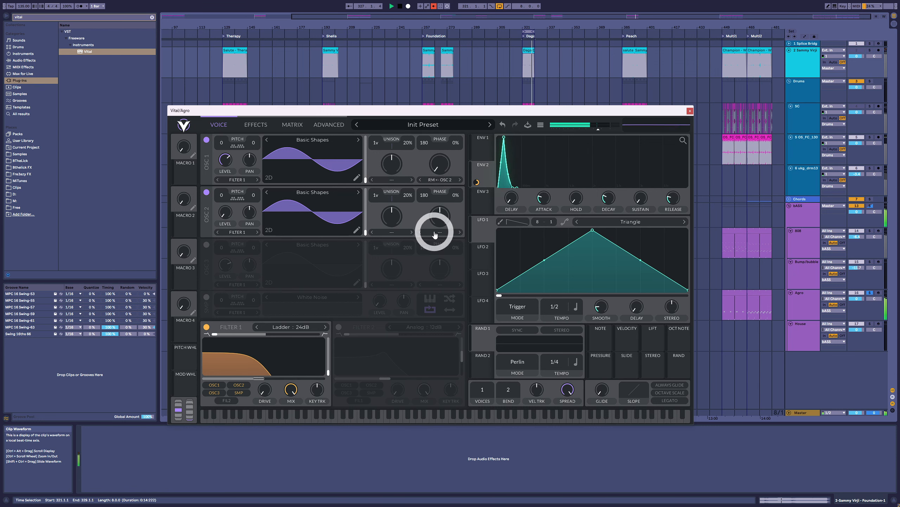
Set oscillator 2's morph mode to Sync, raise its level and increase the sync amount
left_click(435, 235)
left_click(438, 257)
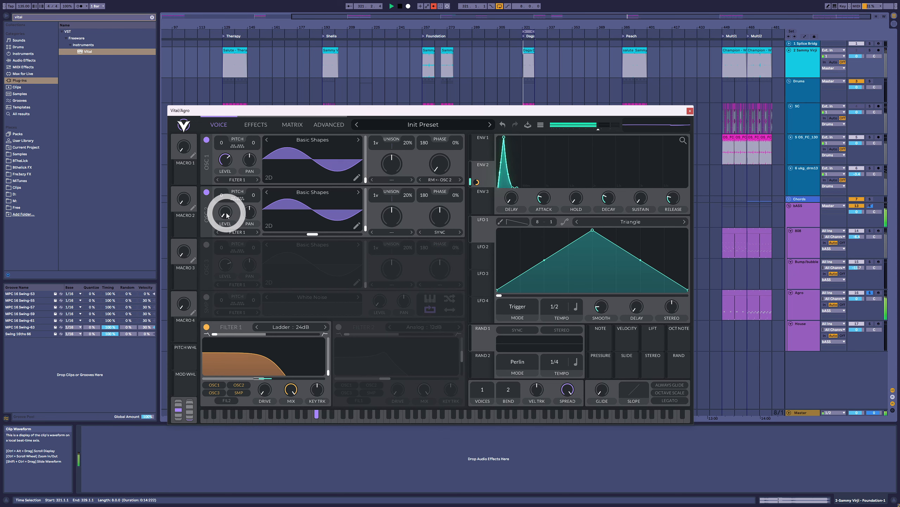
left_click_drag(226, 213, 237, 186)
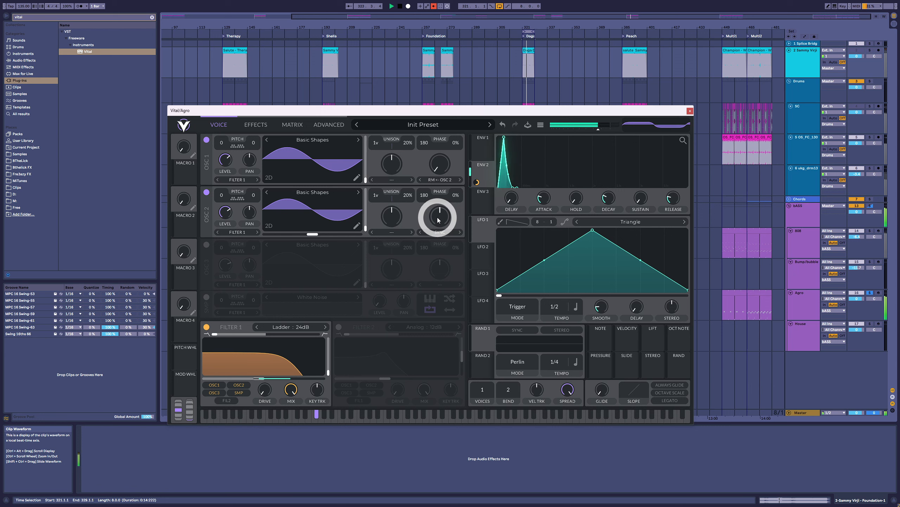
left_click_drag(232, 217, 231, 215)
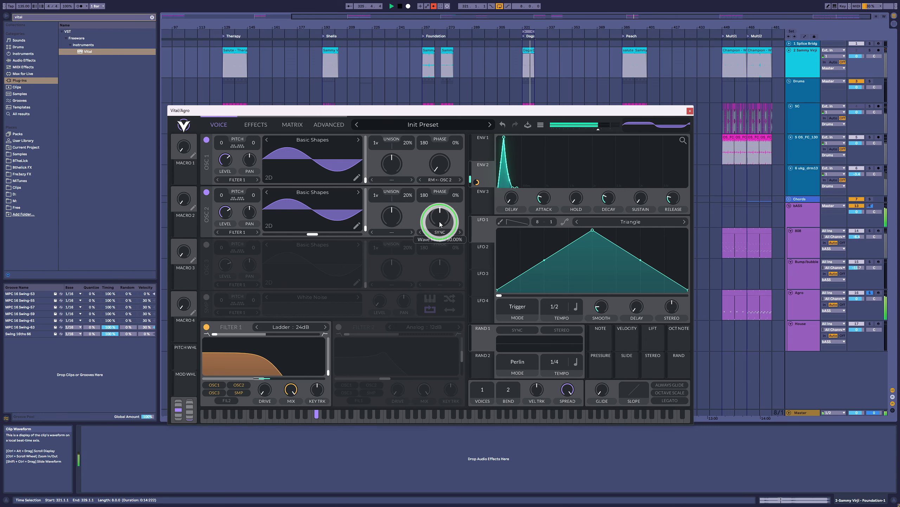
left_click_drag(439, 220, 436, 198)
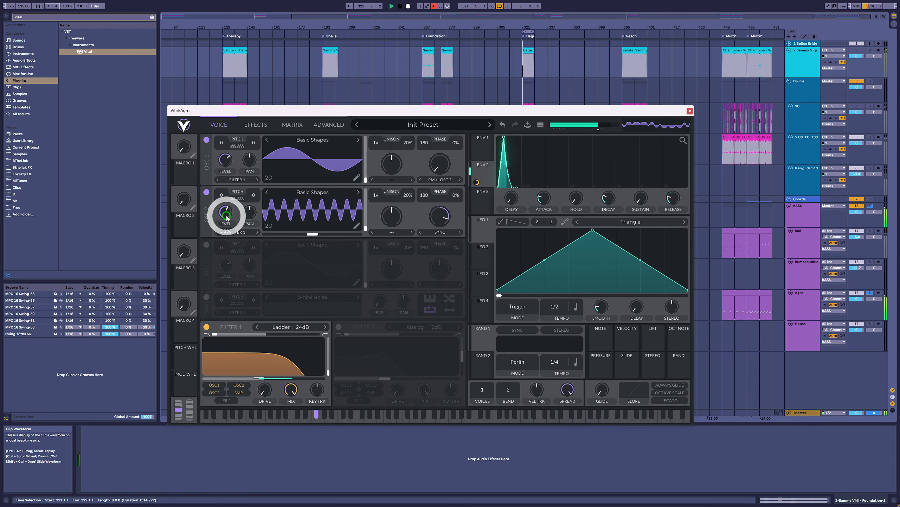
Fine-tune oscillator 2's sync amount and turn down its level
left_click_drag(451, 229, 449, 223)
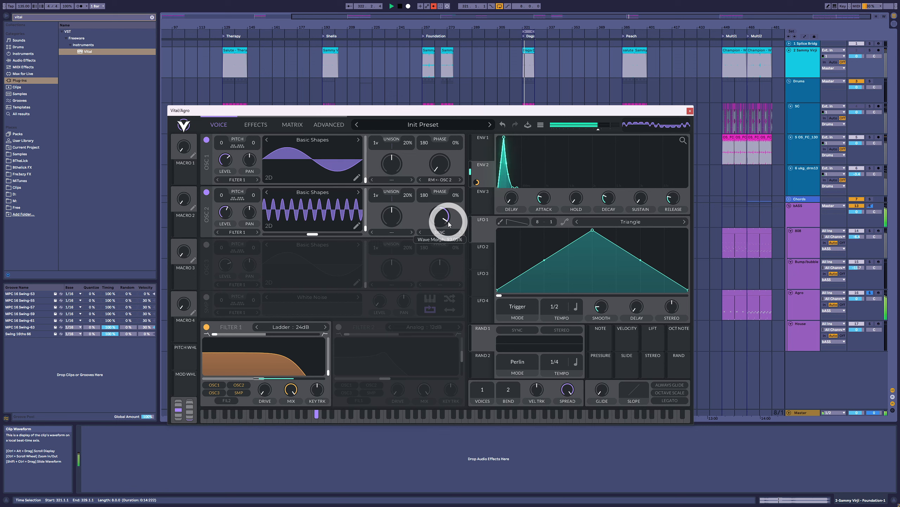
left_click_drag(227, 207, 226, 211)
left_click_drag(443, 217, 442, 219)
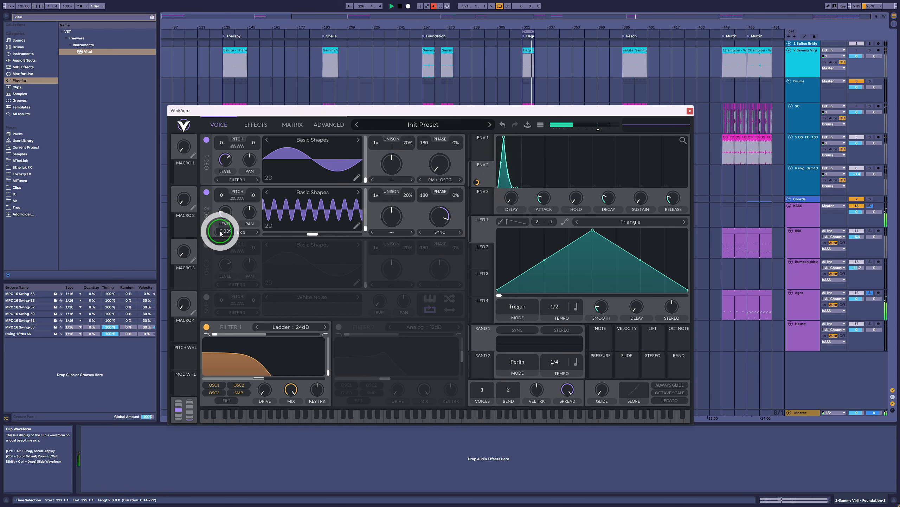
left_click_drag(227, 222, 232, 248)
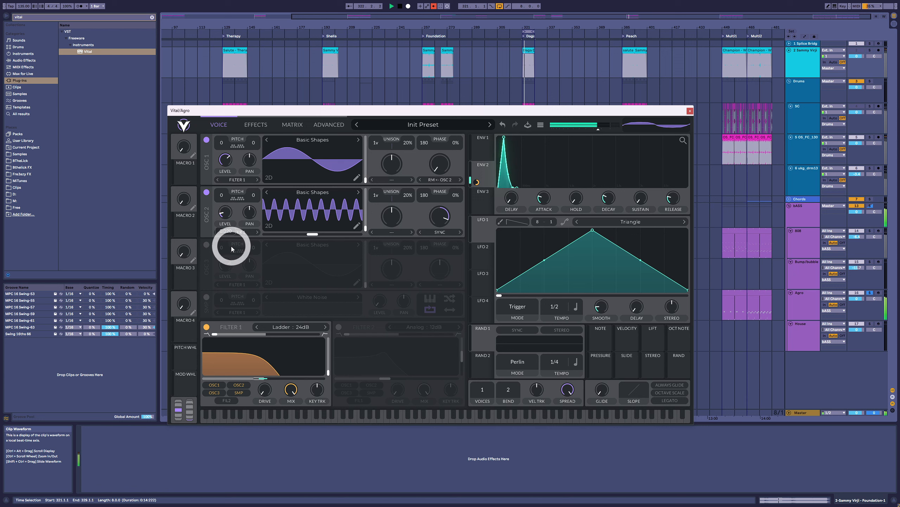
Raise the RM amount on oscillator 1 and vary oscillator 2's sync amount to hear the combined effect
left_click_drag(448, 175, 448, 149)
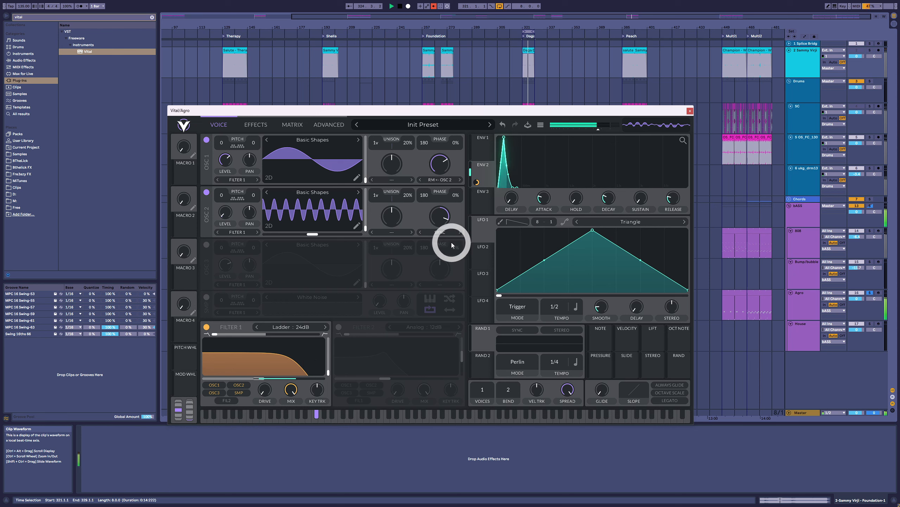
mouse_move(439, 218)
left_mouse_down()
mouse_move(443, 237)
mouse_move(449, 227)
left_mouse_up()
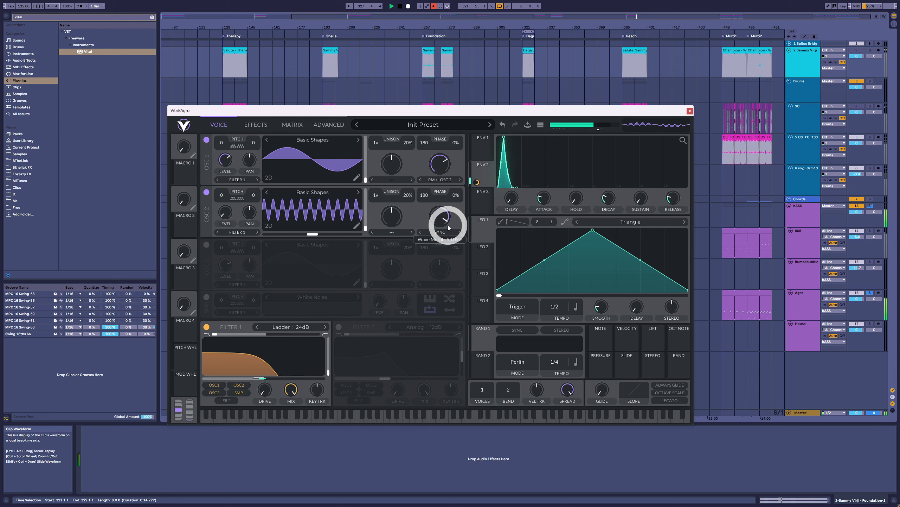
mouse_move(446, 238)
left_mouse_down()
mouse_move(446, 220)
mouse_move(447, 228)
left_mouse_up()
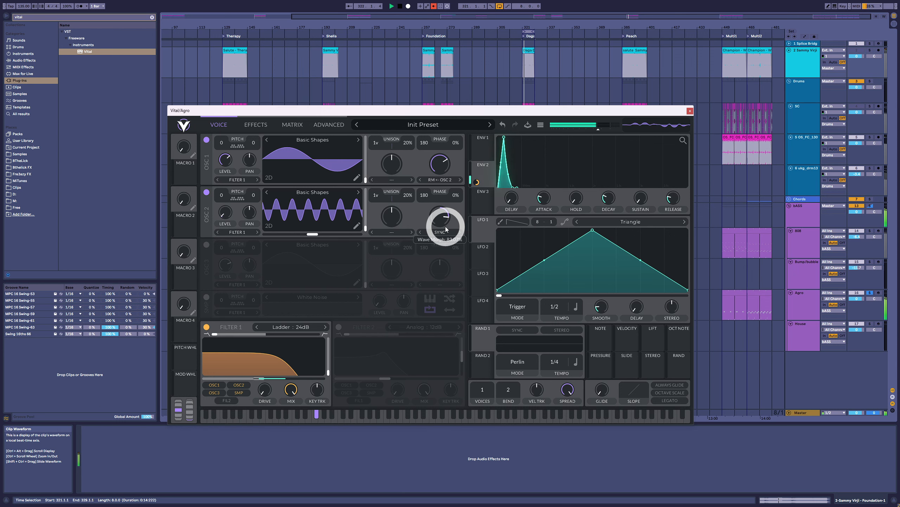
Switch oscillator 1's morph mode to FM ← Osc 2, lower the FM amount and reduce oscillator 2's sync amount
left_click(449, 181)
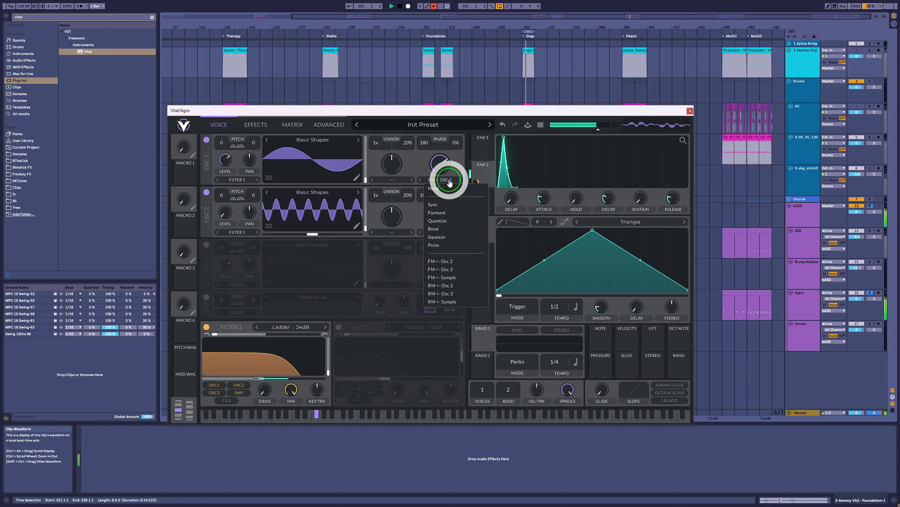
left_click(456, 264)
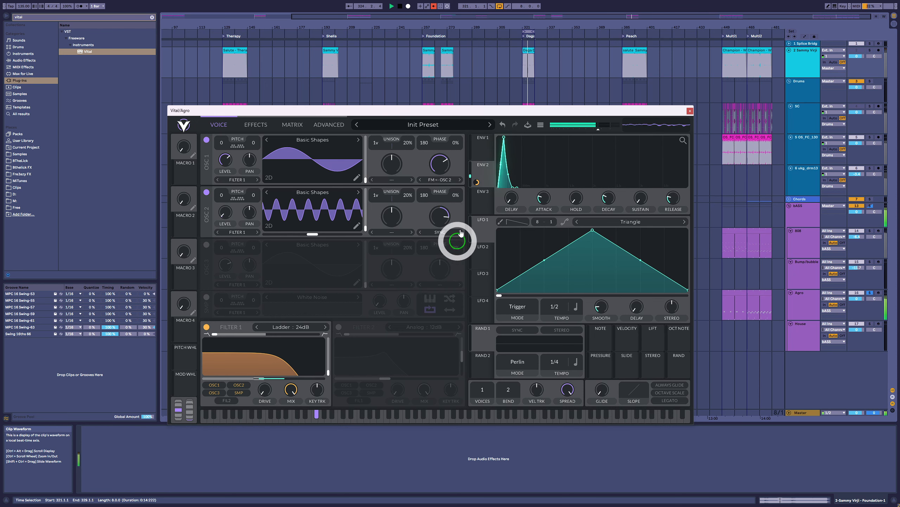
left_click_drag(443, 162, 442, 188)
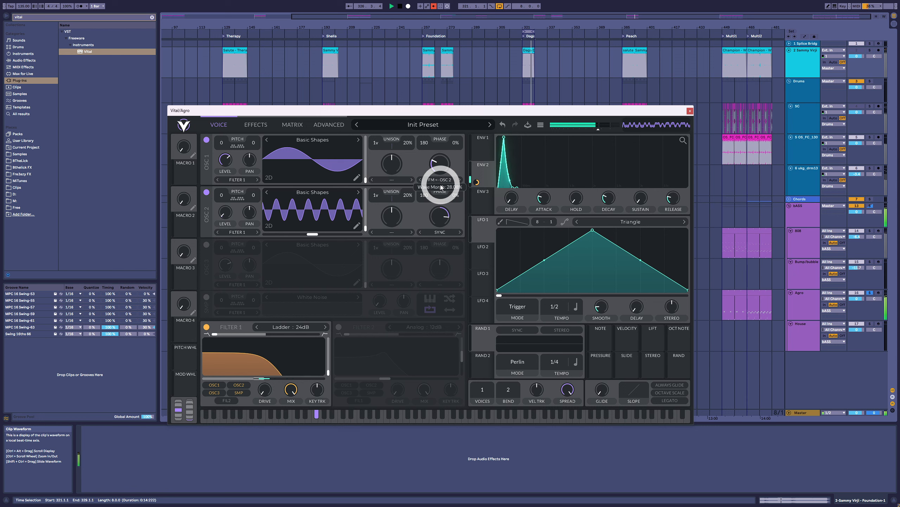
left_click_drag(440, 212, 441, 214)
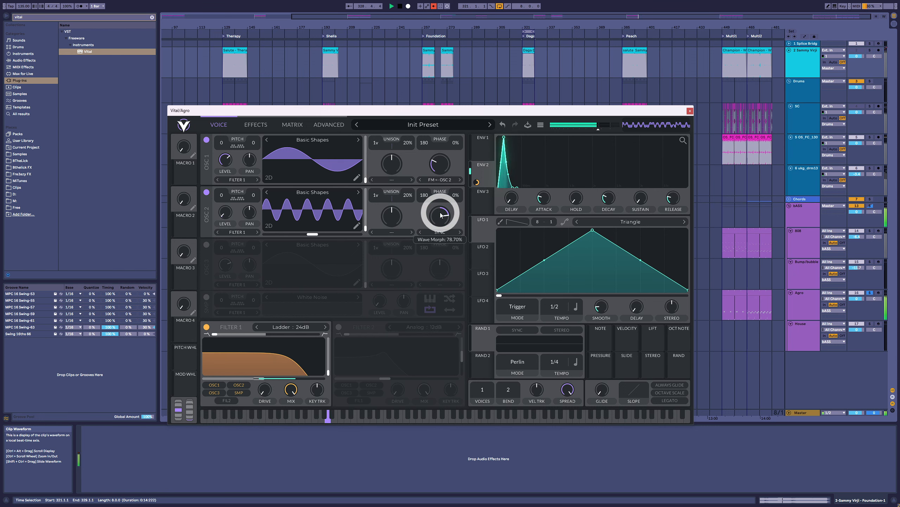
left_click_drag(441, 214, 442, 215)
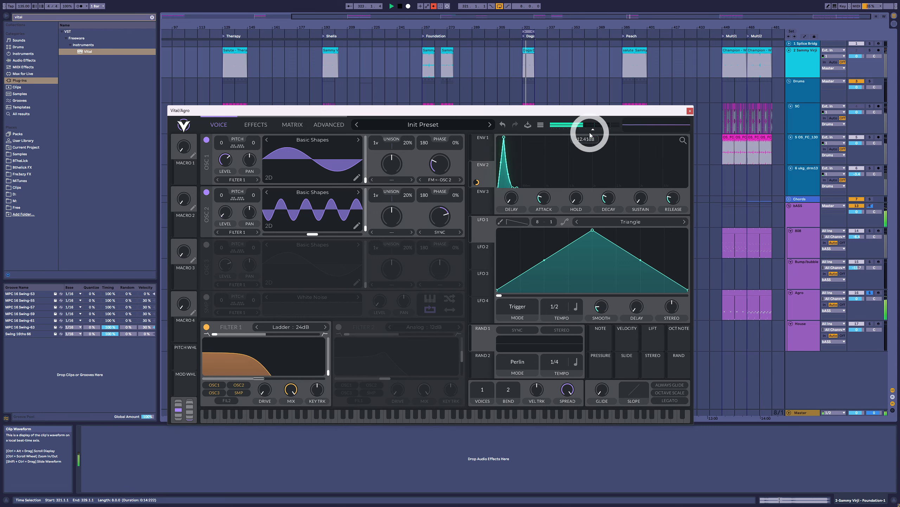
Bring oscillator 1's FM amount down to zero and return oscillator 2's sync amount to its neutral setting
left_click_drag(441, 213, 442, 221)
left_click_drag(443, 165, 445, 167)
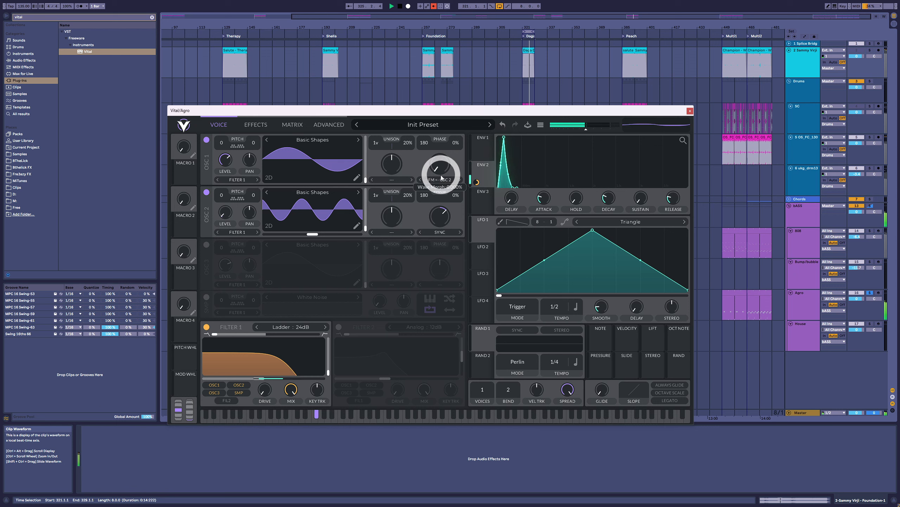
left_click_drag(439, 212, 439, 223)
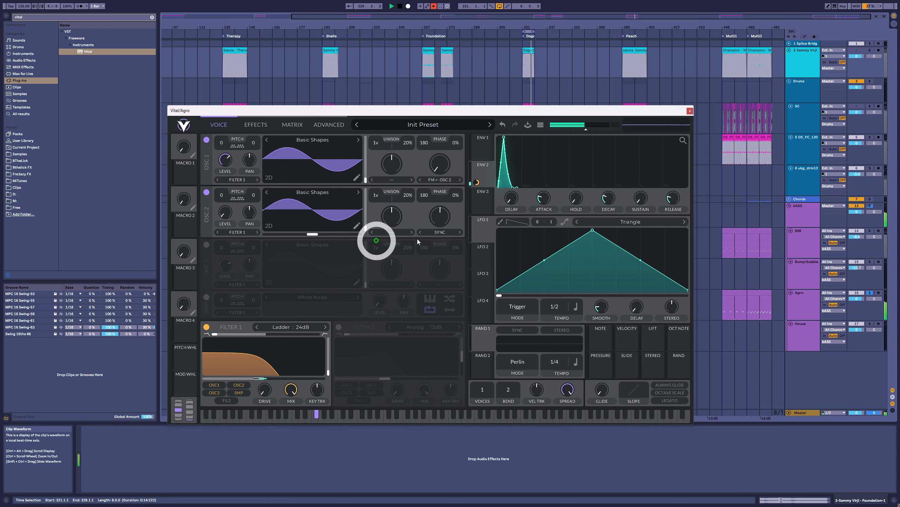
Set oscillator 2's morph mode to Formant, raise its level and formant amount, and transpose it to 12 semitones
left_click(437, 232)
left_click(438, 263)
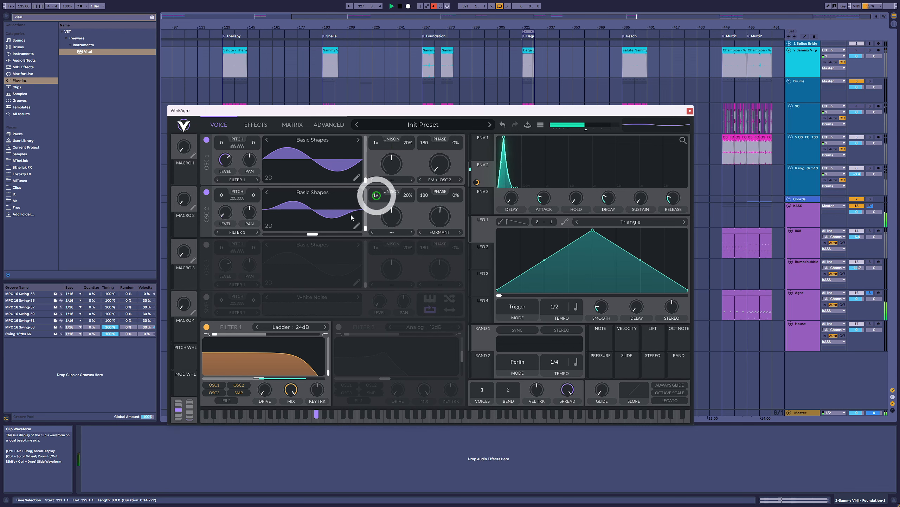
left_click_drag(228, 215, 235, 190)
left_click_drag(447, 215, 450, 195)
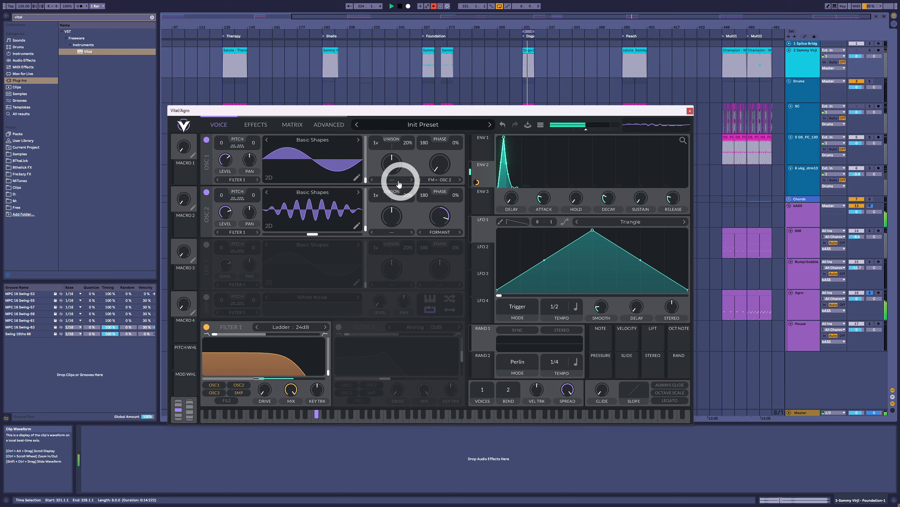
left_click_drag(227, 199, 227, 195)
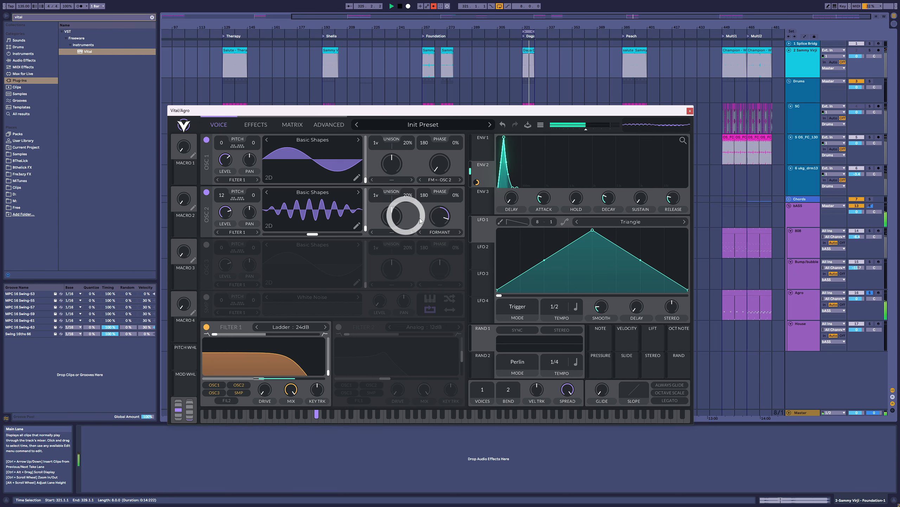
Vary oscillator 2's formant amount and oscillator 1's FM amount by ear, ending with the formant amount reset to neutral
left_click_drag(442, 215, 445, 224)
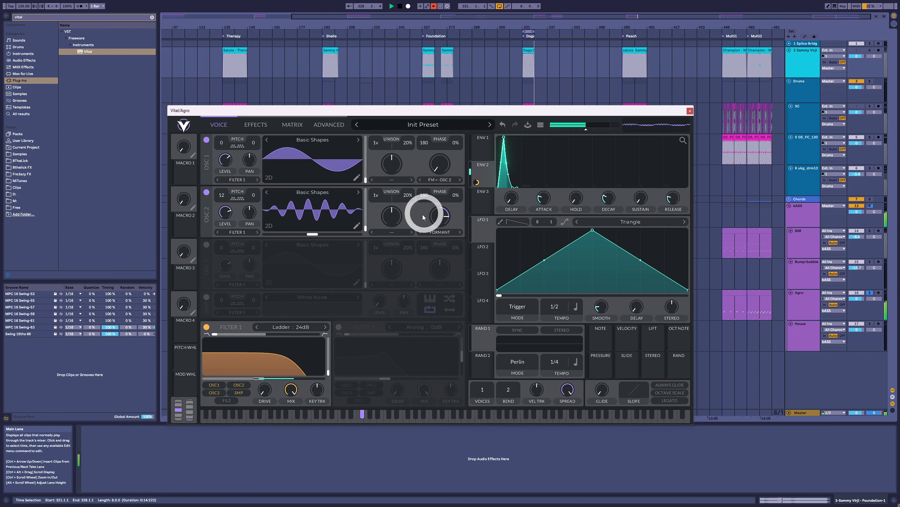
mouse_move(446, 162)
left_mouse_down()
mouse_move(445, 145)
mouse_move(445, 153)
left_mouse_up()
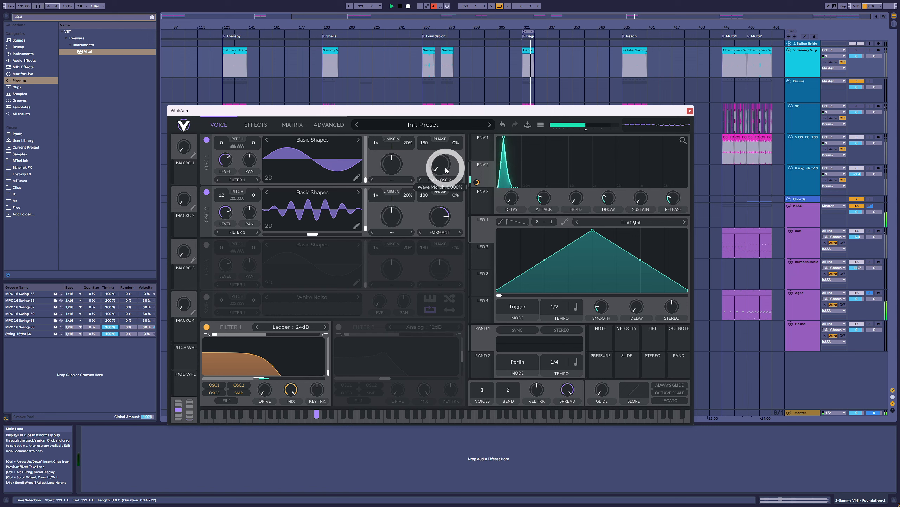
left_click_drag(440, 217, 426, 196)
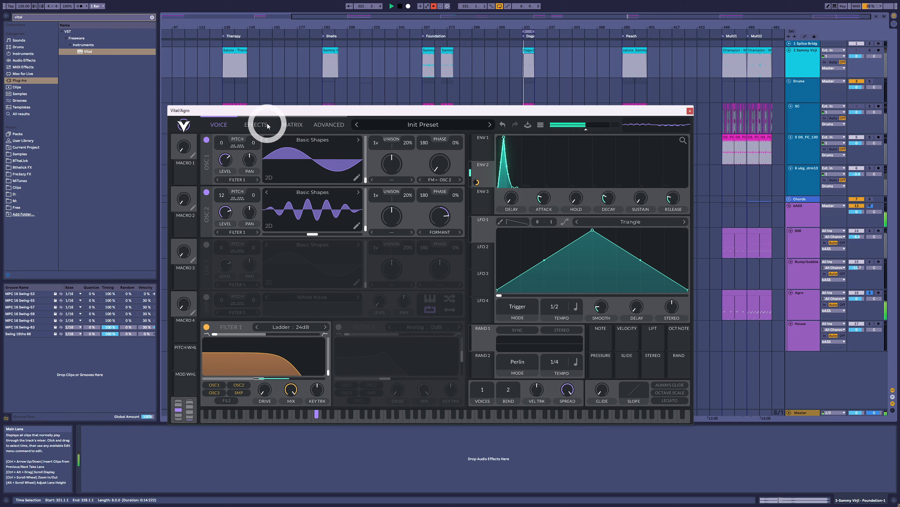
left_click_drag(427, 216, 437, 233)
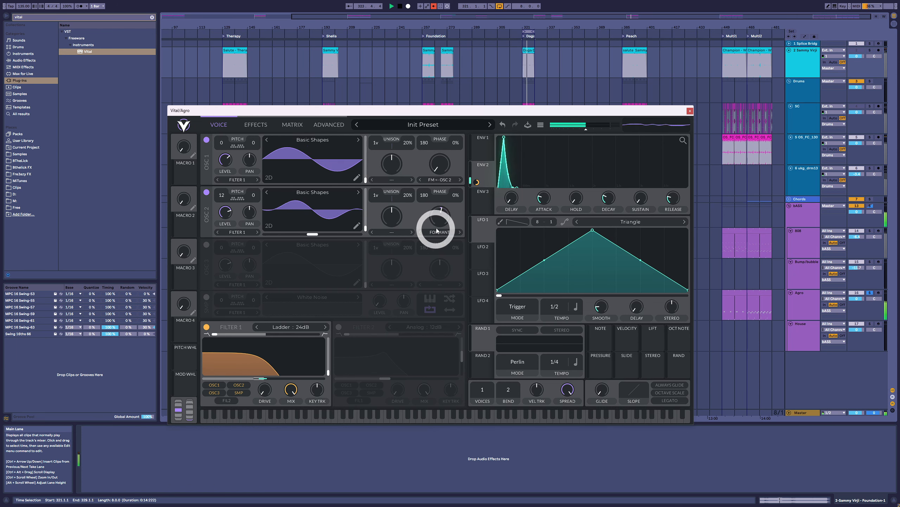
double_click(441, 217)
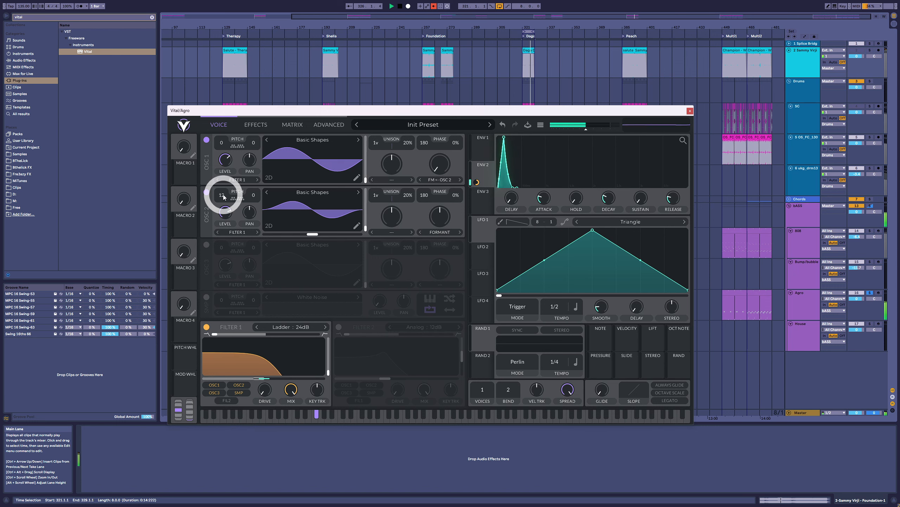
Transpose oscillator 2 to 28 semitones, raise its level and try its formant amount at the higher pitch
left_click_drag(223, 197, 230, 185)
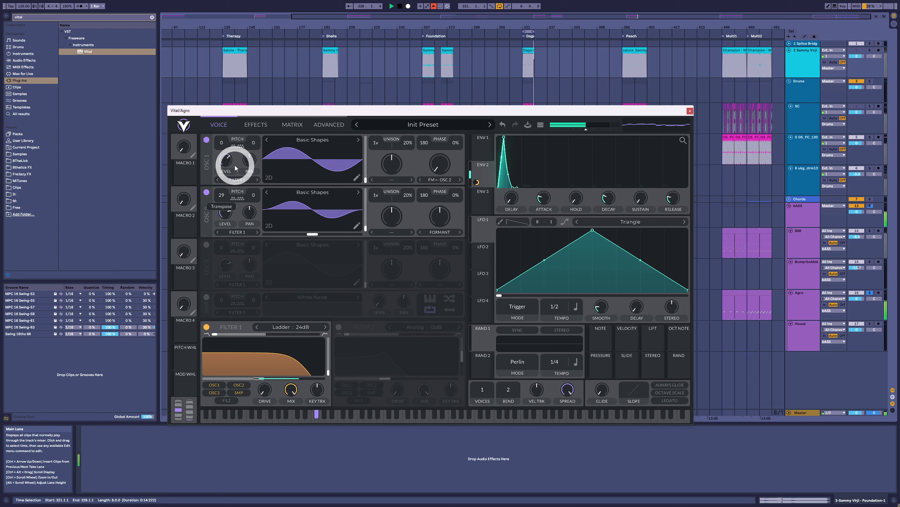
left_click_drag(229, 215, 229, 211)
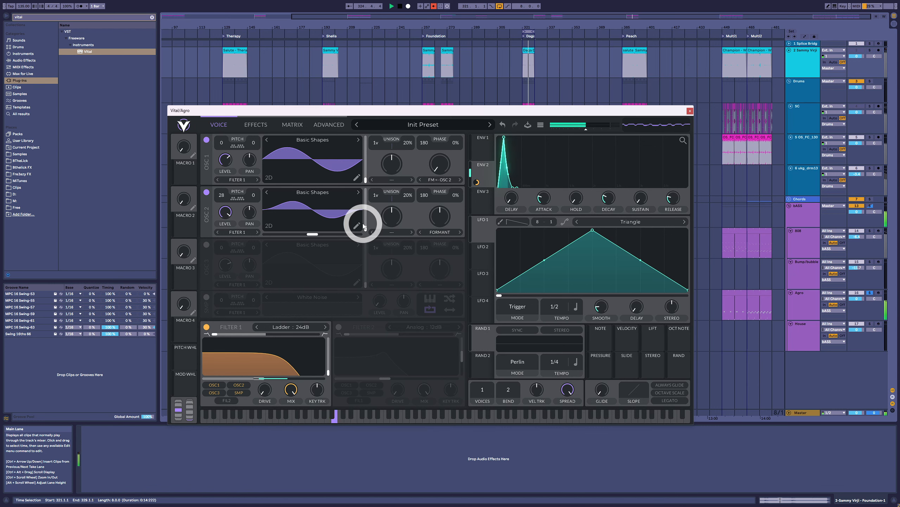
left_click_drag(443, 221, 443, 227)
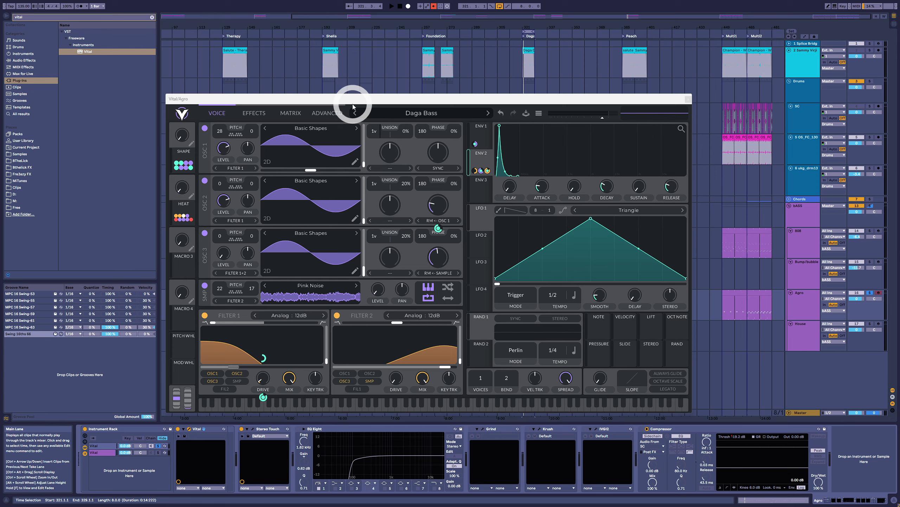
Play the Daga Bass patch and adjust filter 1's cutoff to about 160.9 Hz
left_click_drag(353, 104, 351, 101)
key("space")
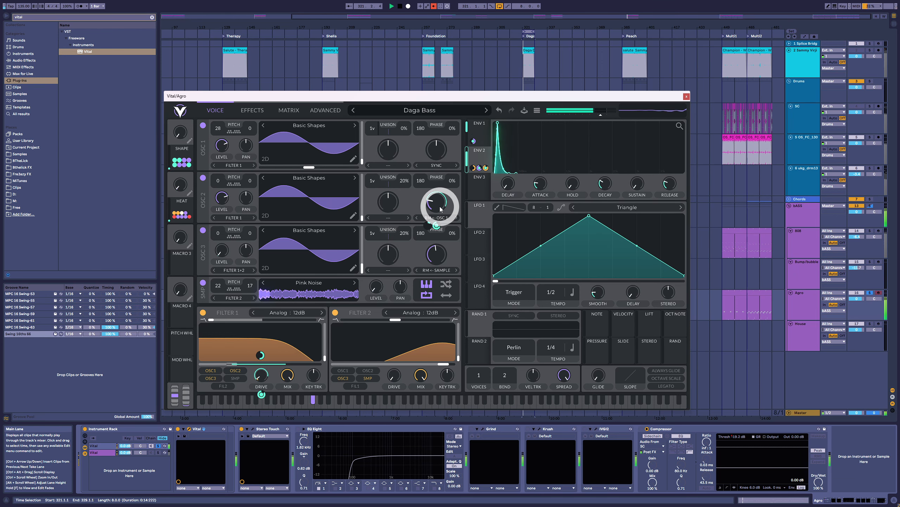
mouse_move(225, 366)
left_mouse_down()
mouse_move(311, 367)
mouse_move(237, 364)
left_mouse_up()
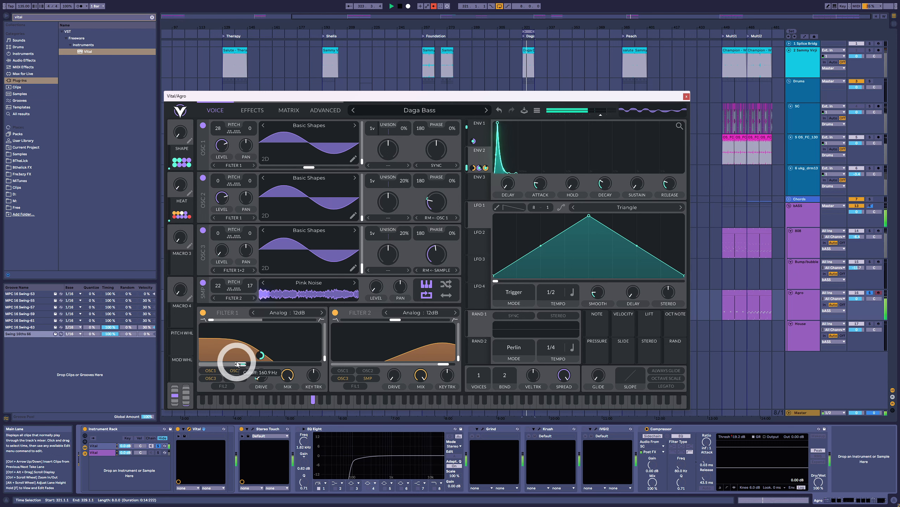
Fine-tune the reverb mix among the patch's effects and return to the oscillator settings
left_click(248, 111)
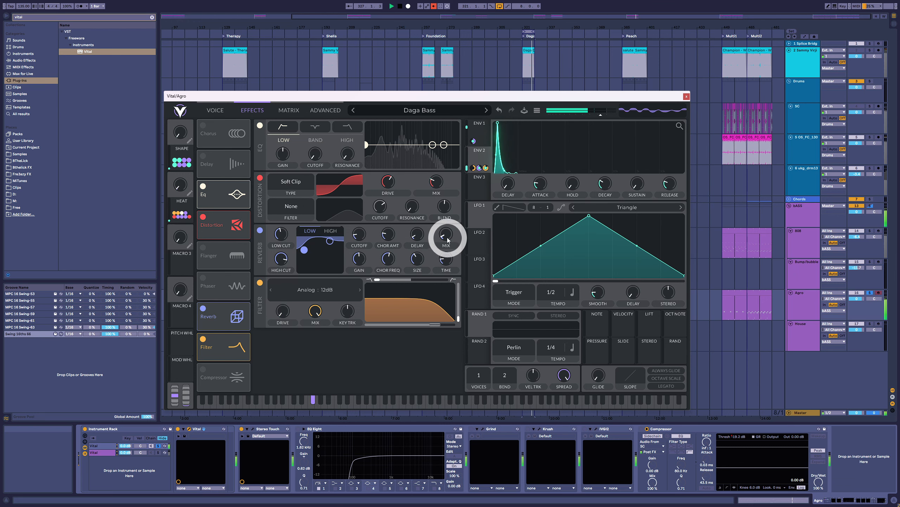
mouse_move(447, 240)
left_mouse_down()
mouse_move(452, 225)
mouse_move(451, 240)
left_mouse_up()
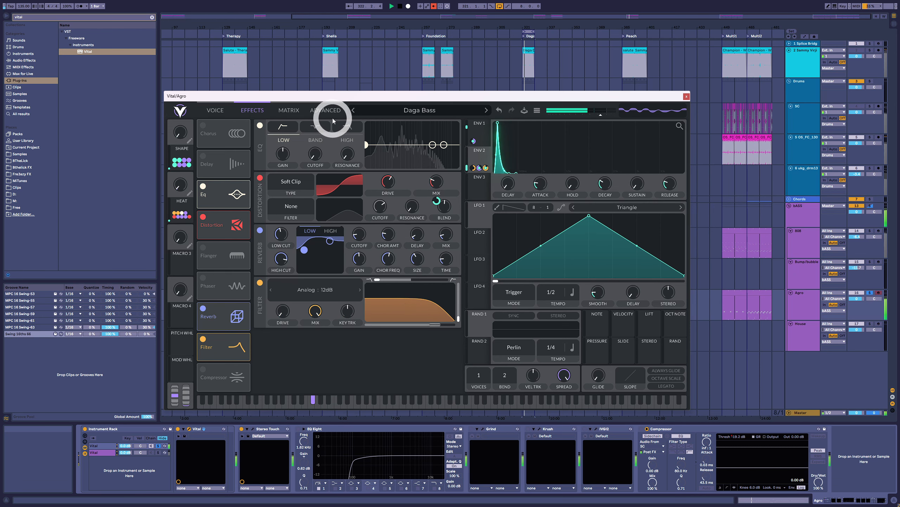
left_click(215, 110)
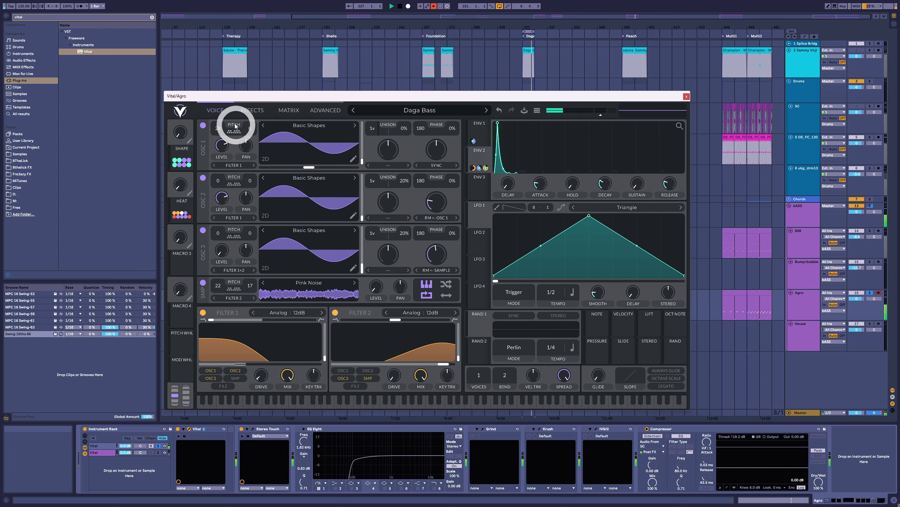
Lower oscillator 1's level to zero and restore it to compare the Daga Bass with and without that oscillator
left_click(229, 186)
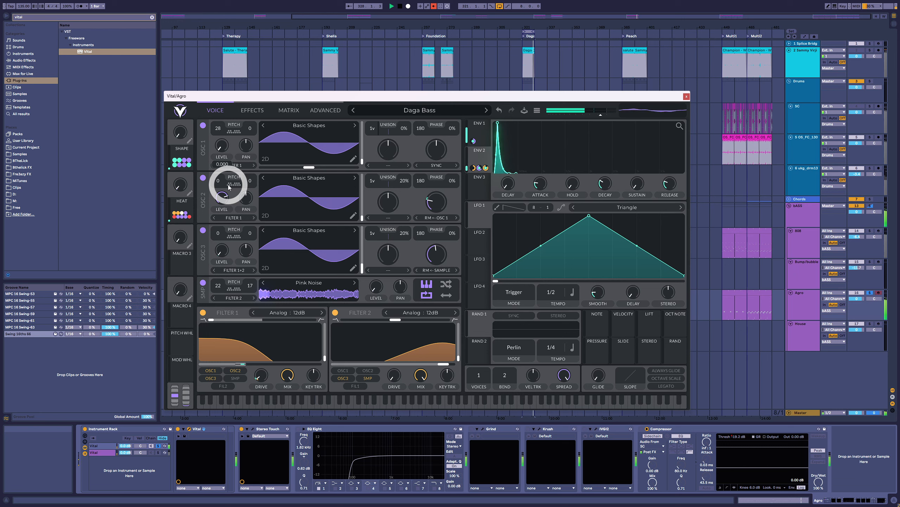
left_click_drag(228, 187, 230, 149)
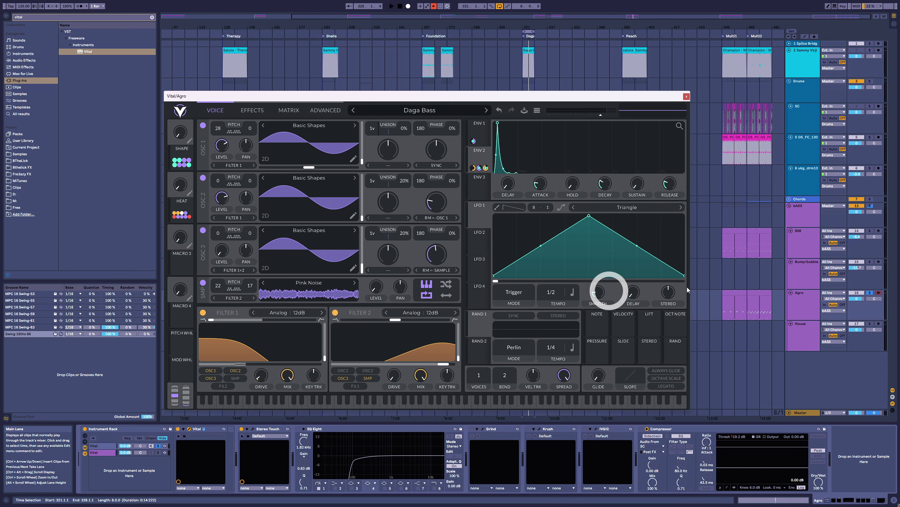
Play the Agro track's MIDI clip in the Multi2 section and check how the Shape and Heat macros affect the bass
left_click(756, 290)
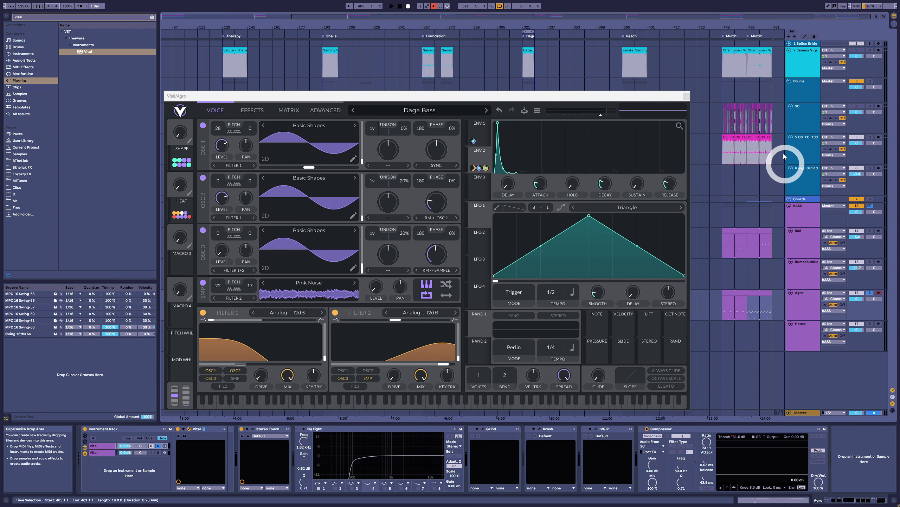
left_click(740, 304)
key("space")
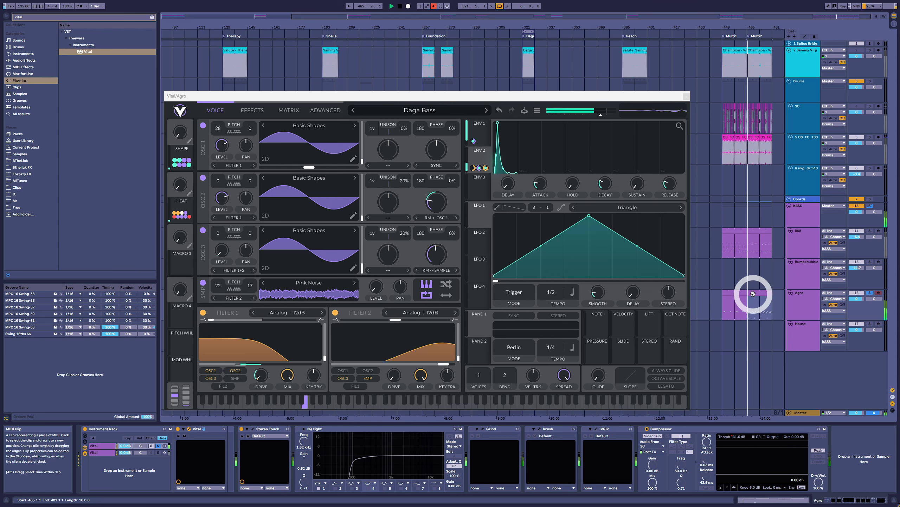
left_click(185, 146)
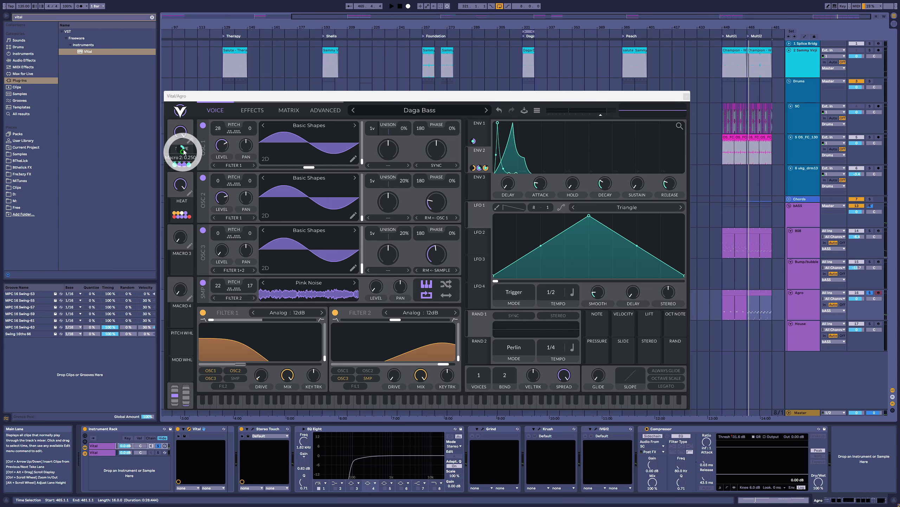
left_click(759, 300)
key("space")
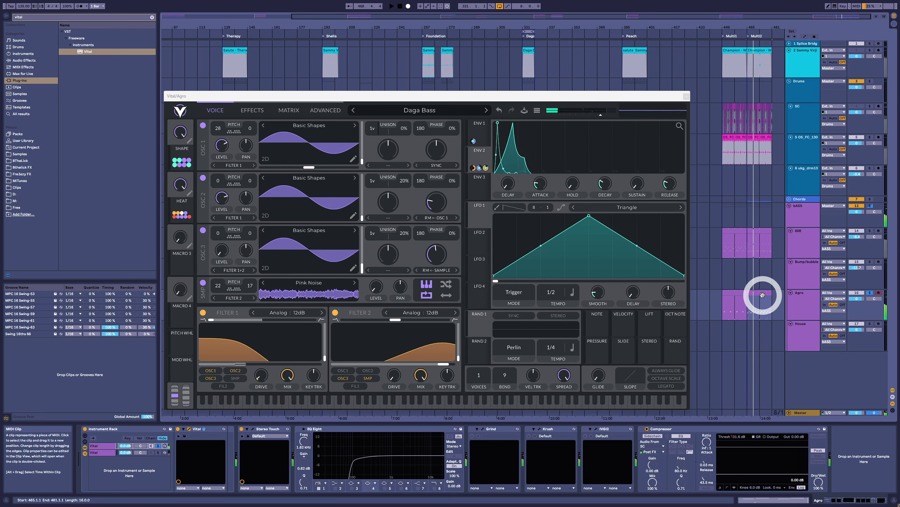
Display envelope 1 and play the Multi2 bass clip to watch how it modulates the patch
left_click(763, 295)
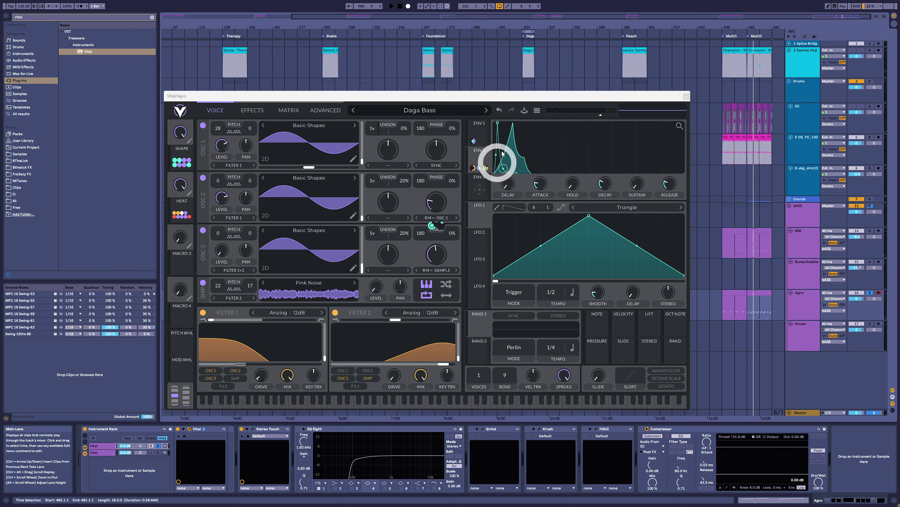
left_click(490, 142)
key("space")
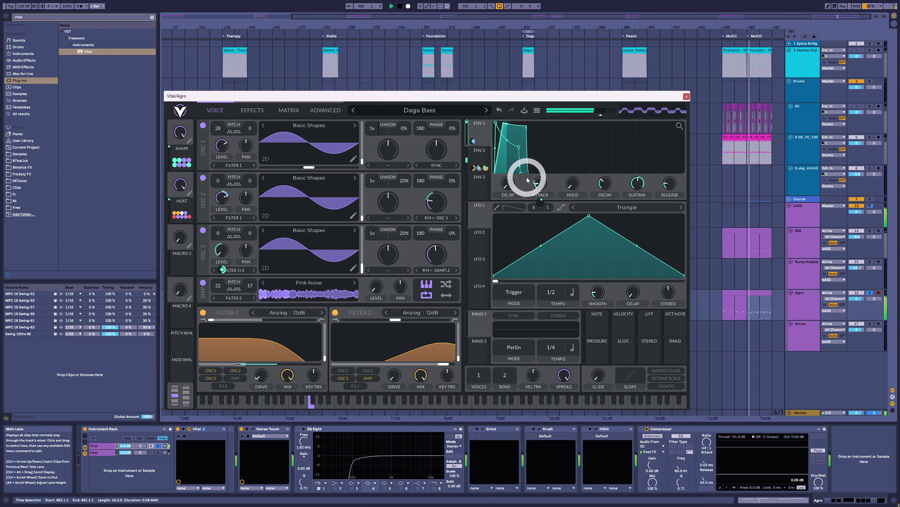
key("space")
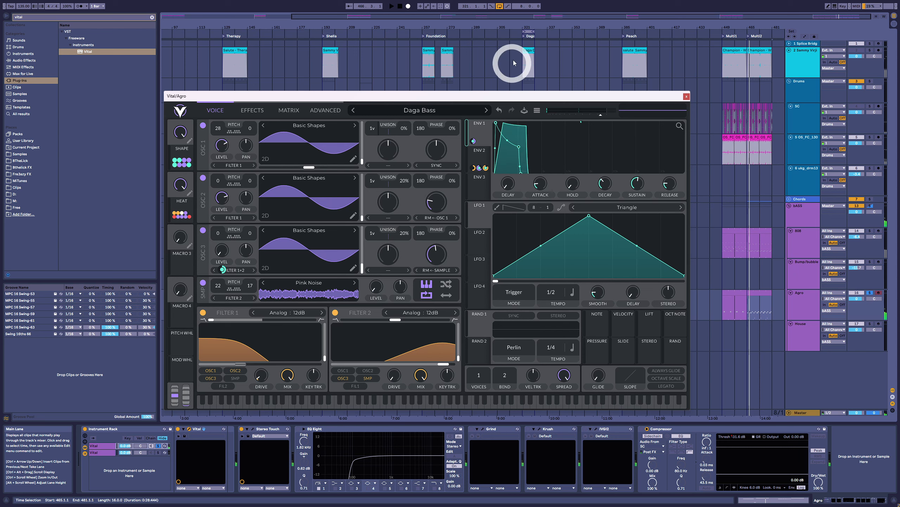
Play the Daga reference clip and the Agro track's Multi2 clip in turn to compare the two basses
left_click(530, 52)
key("space")
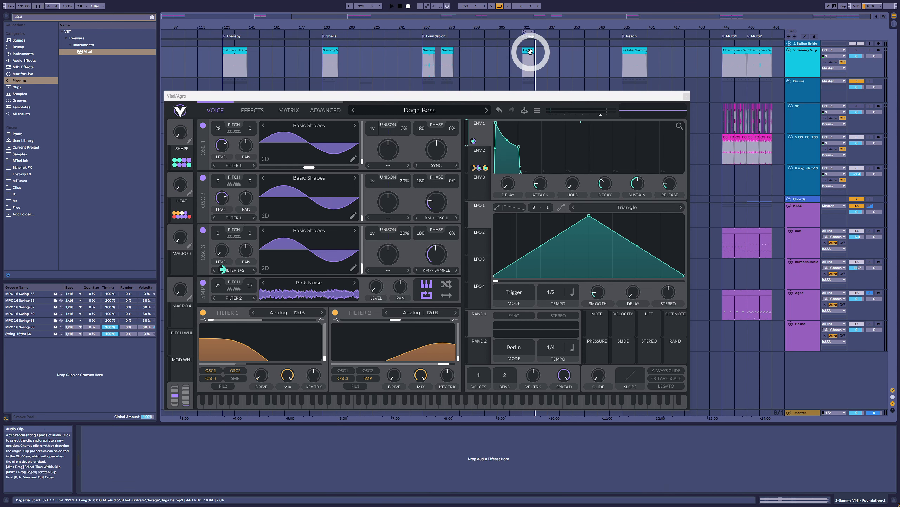
key("space")
left_click(757, 290)
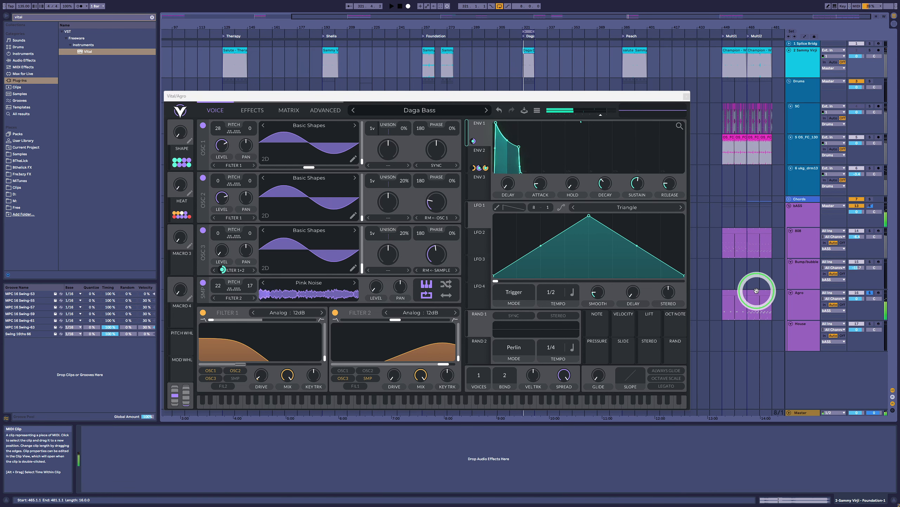
key("space")
key("space")
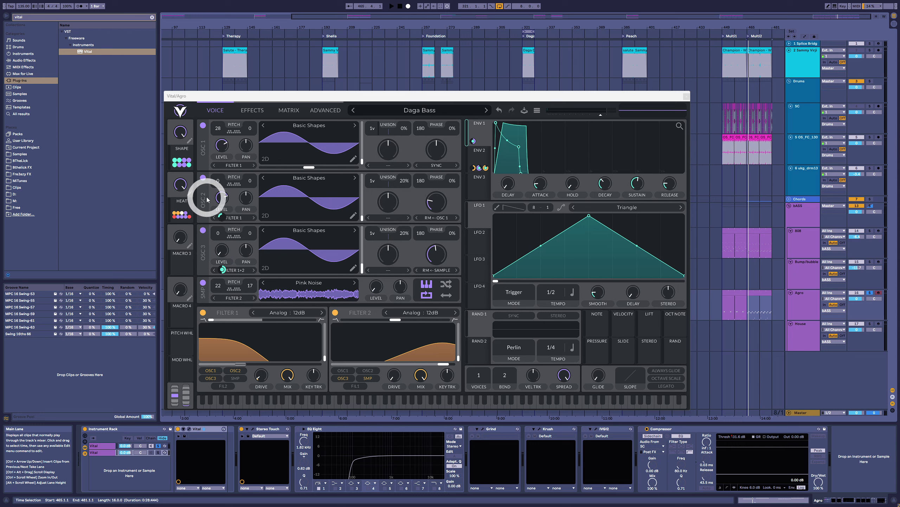
Turn off oscillators 1 and 2 and play the clip to hear oscillator 3 without them
left_click(203, 178)
left_click(202, 126)
key("space")
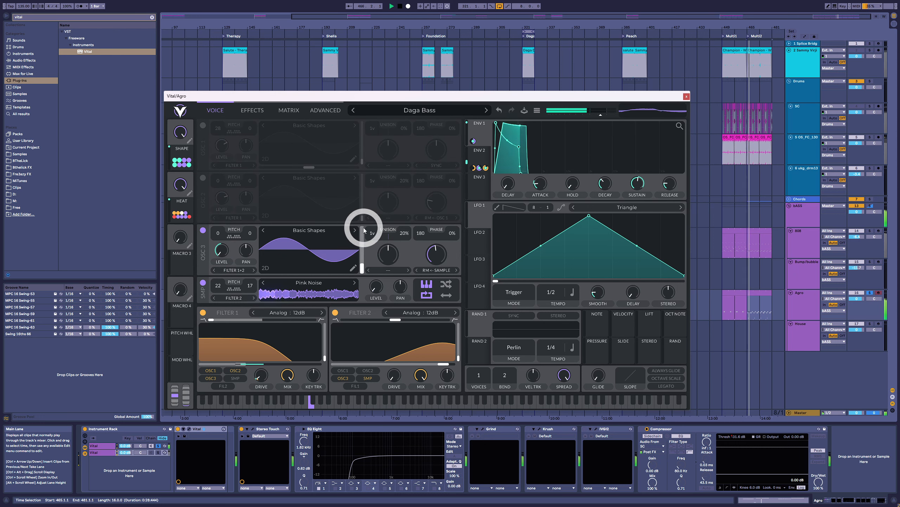
key("space")
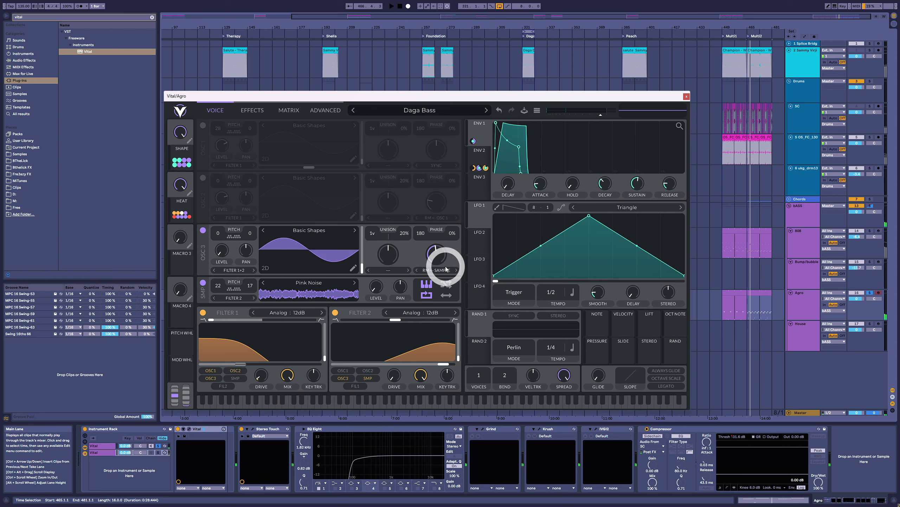
Play the clip while varying oscillator 3's RM ← Sample amount against the pink noise
left_click(304, 297)
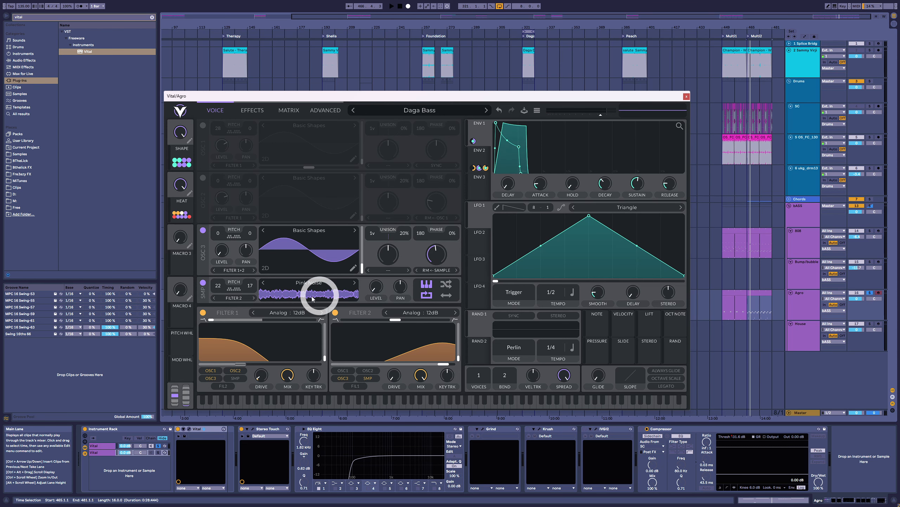
key("space")
mouse_move(436, 255)
left_mouse_down()
mouse_move(439, 283)
mouse_move(438, 262)
left_mouse_up()
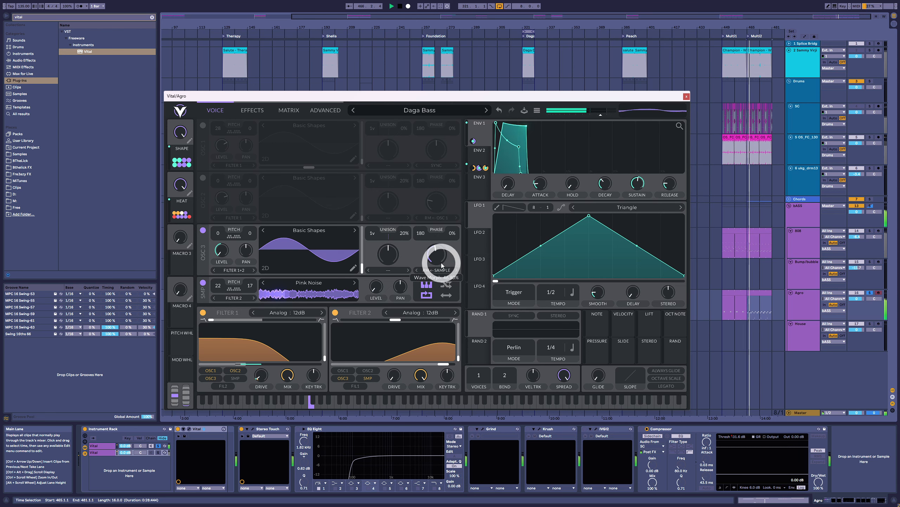
key("space")
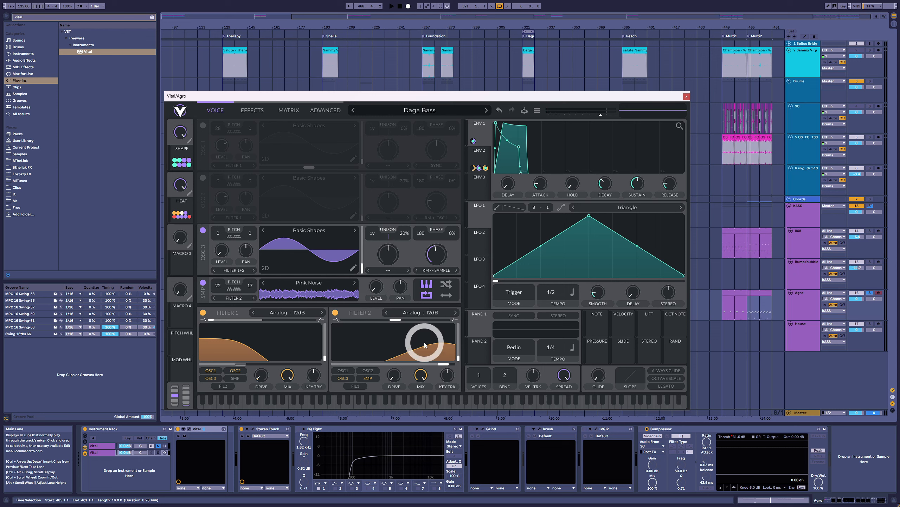
Play the clip while nudging filter 2's cutoff on the noisy oscillator 3 layer
key("space")
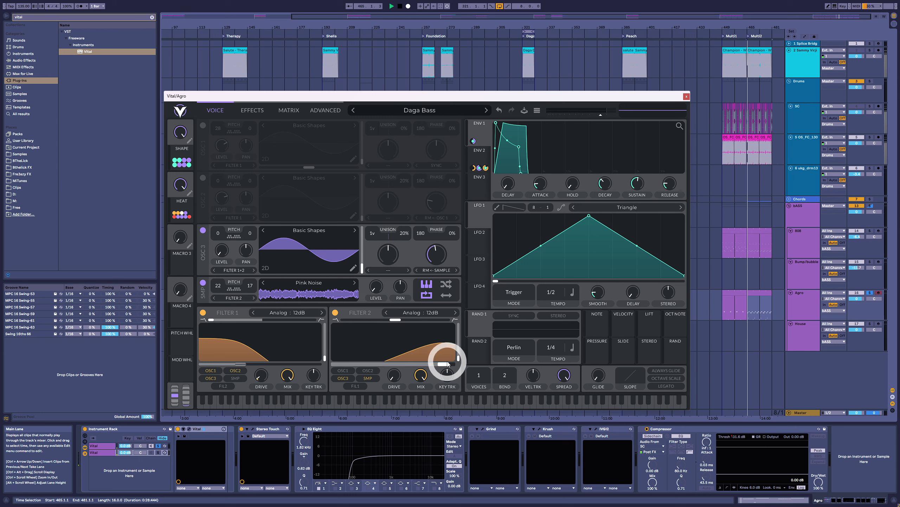
mouse_move(444, 363)
left_mouse_down()
mouse_move(395, 363)
mouse_move(447, 364)
left_mouse_up()
key("space")
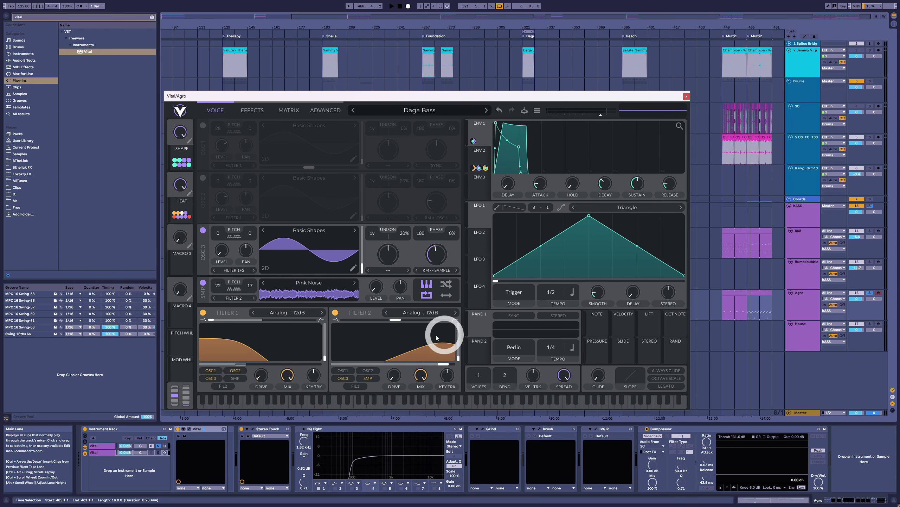
Turn oscillators 2 and 1 back on, play the full Daga Bass and show its effects
left_click(204, 178)
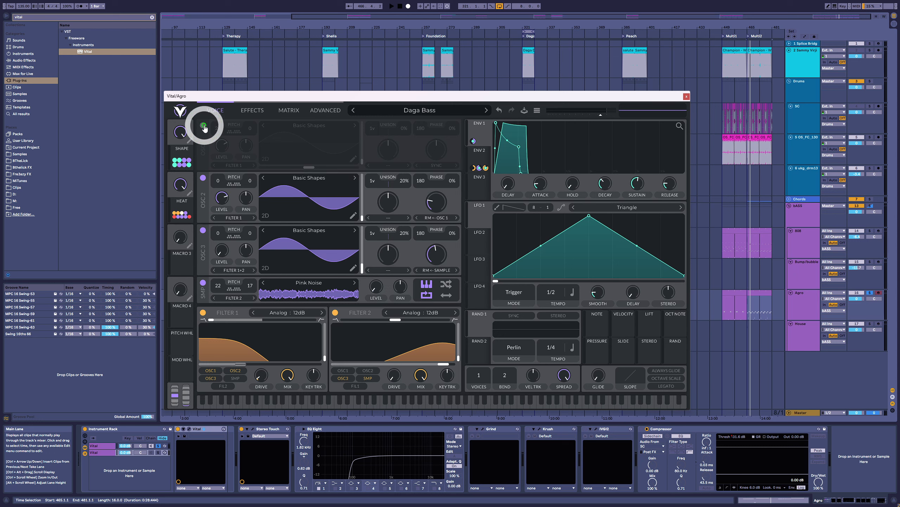
left_click(203, 125)
key("space")
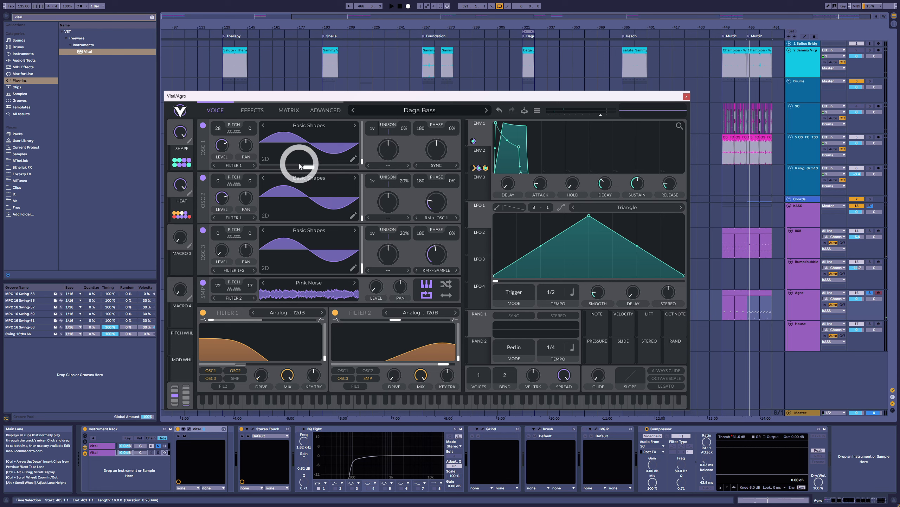
left_click(249, 109)
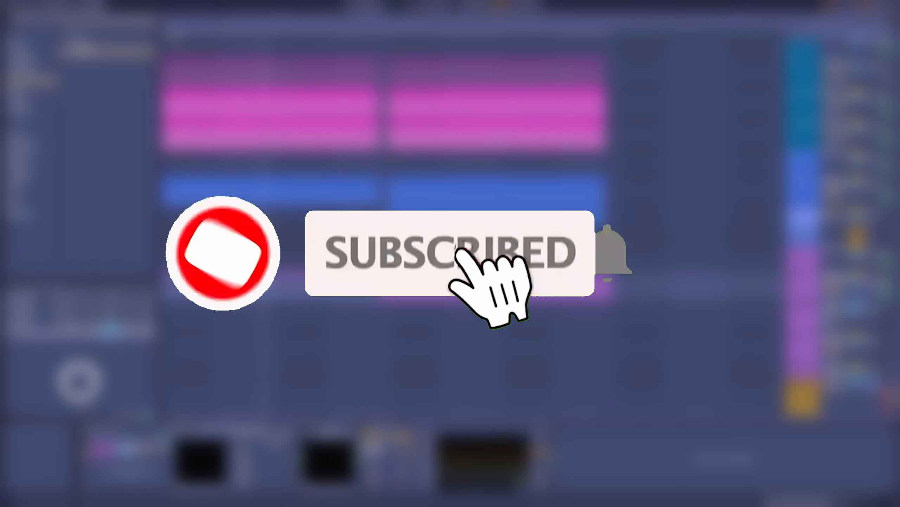
Open the Vital synth from the bass track's device chain
left_click(189, 430)
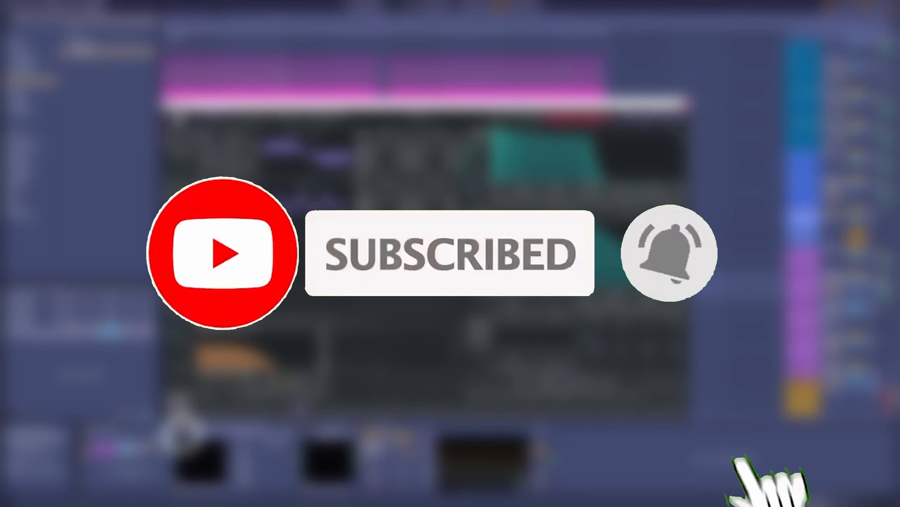